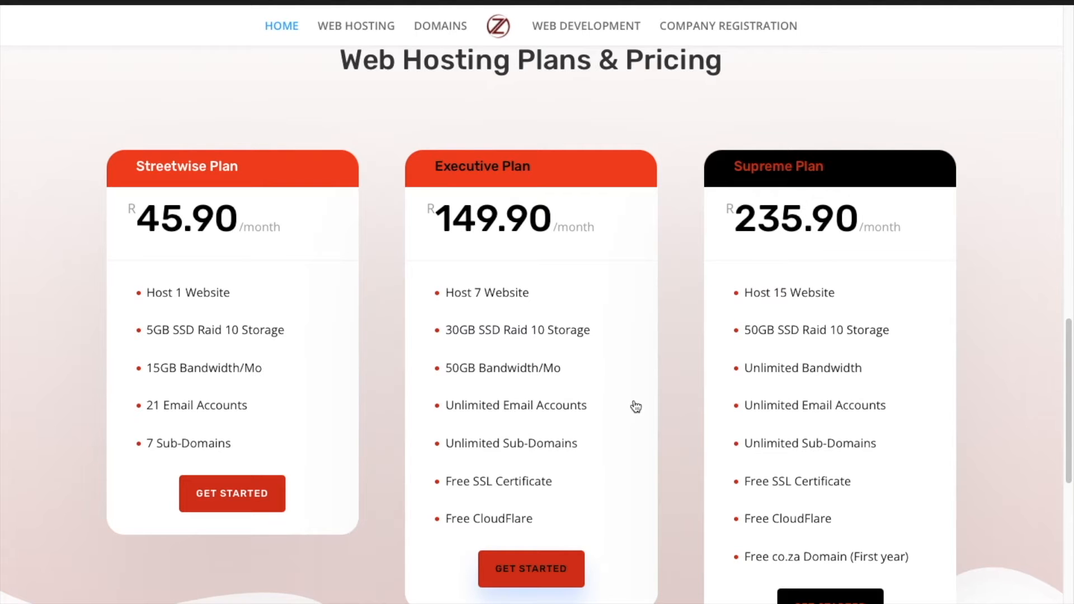
Review the company registration plans and their pricing on the hosting website.
{"action": "scroll", "coordinate": [636, 406], "scroll_direction": "up", "scroll_amount": 20}
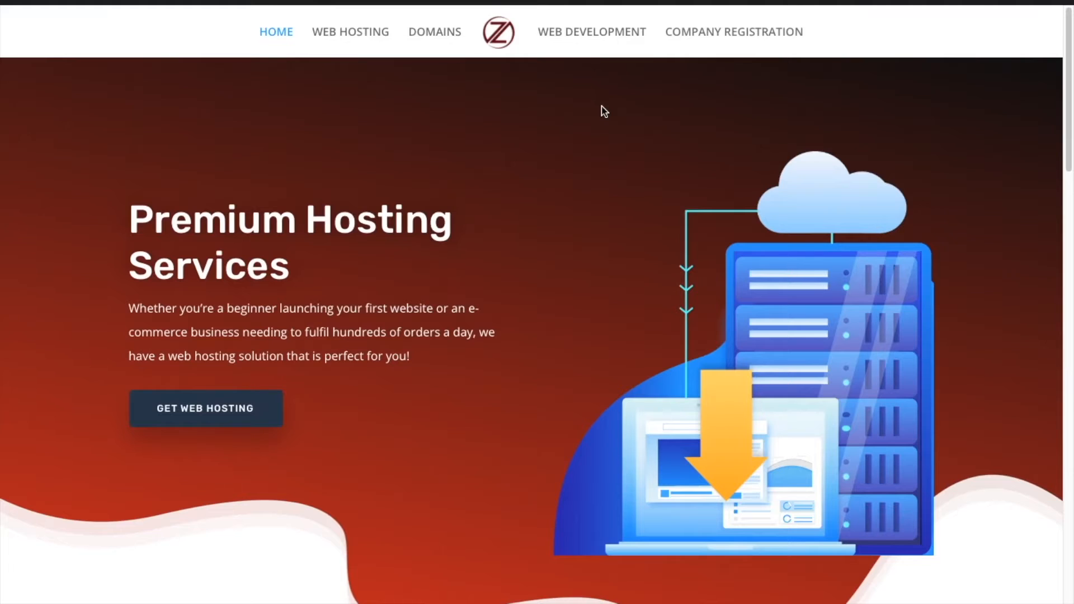
{"action": "left_click", "coordinate": [696, 34]}
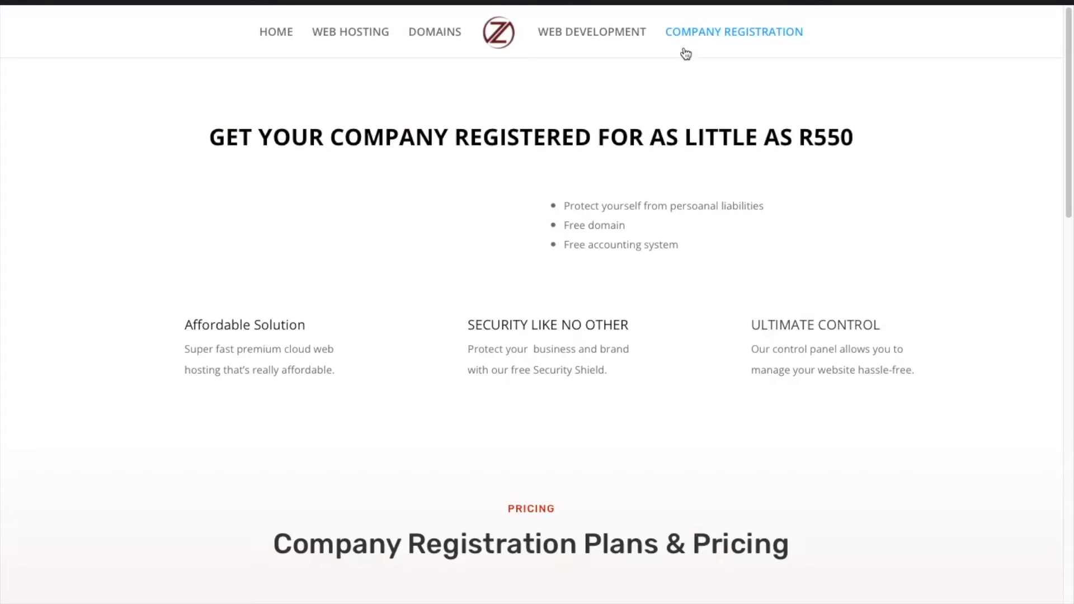
{"action": "scroll", "coordinate": [665, 417], "scroll_direction": "down", "scroll_amount": 3}
{"action": "scroll", "coordinate": [666, 420], "scroll_direction": "down", "scroll_amount": 5}
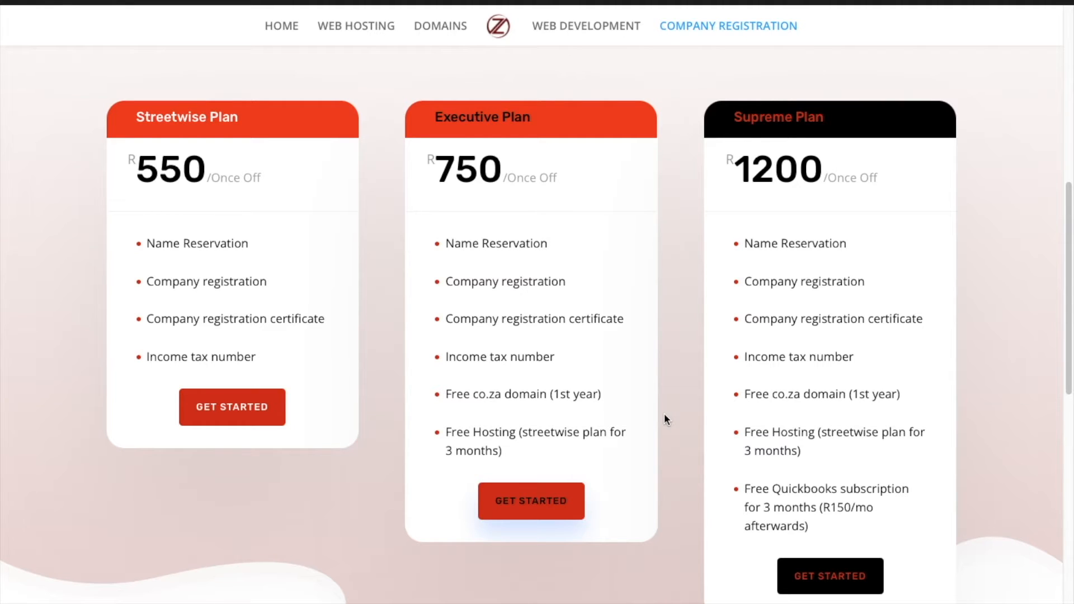
Review the web development plans and their pricing on the hosting website.
{"action": "left_click", "coordinate": [578, 26]}
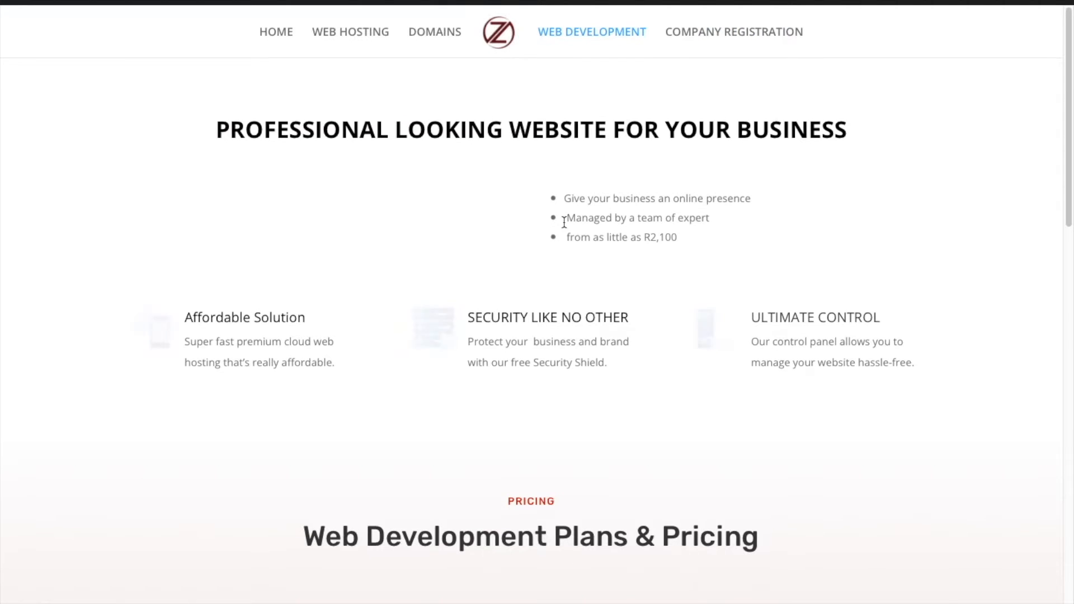
{"action": "scroll", "coordinate": [564, 223], "scroll_direction": "down", "scroll_amount": 8}
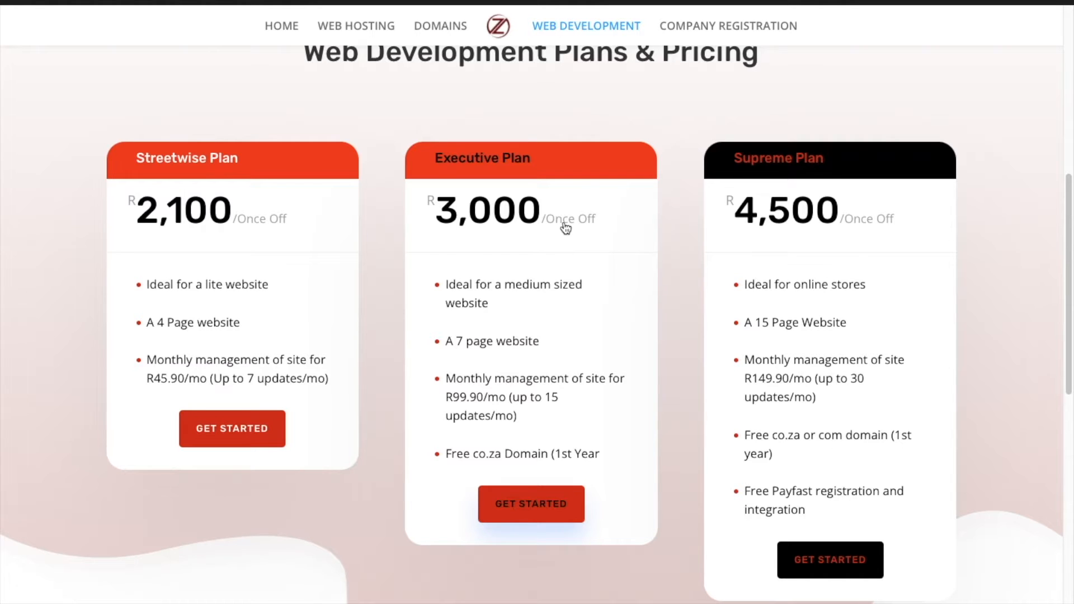
{"action": "scroll", "coordinate": [566, 228], "scroll_direction": "up", "scroll_amount": 1}
{"action": "scroll", "coordinate": [566, 228], "scroll_direction": "down", "scroll_amount": 2}
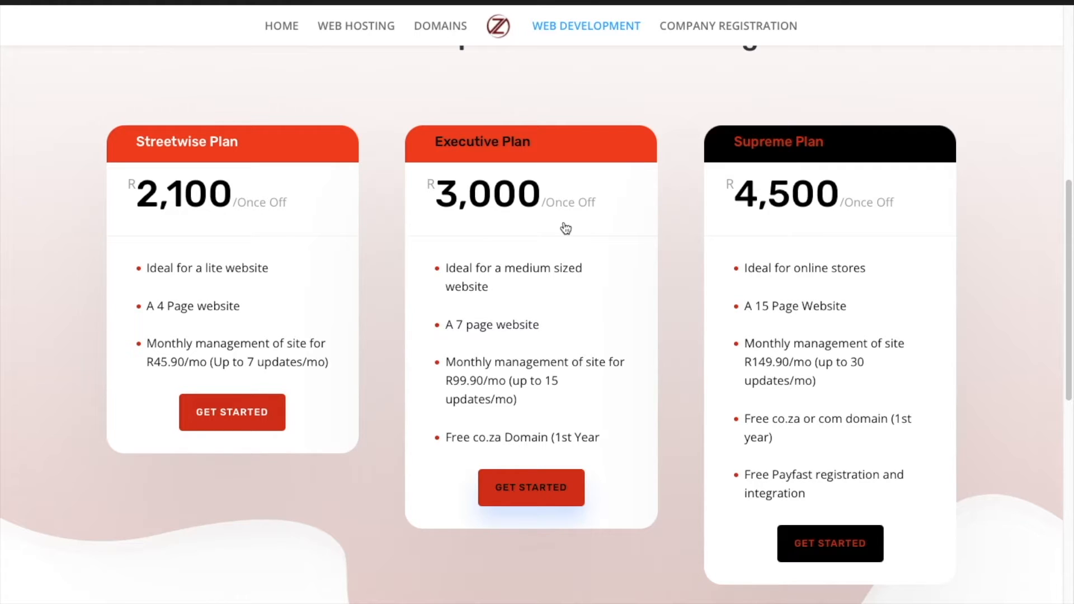
{"action": "scroll", "coordinate": [566, 226], "scroll_direction": "up", "scroll_amount": 8}
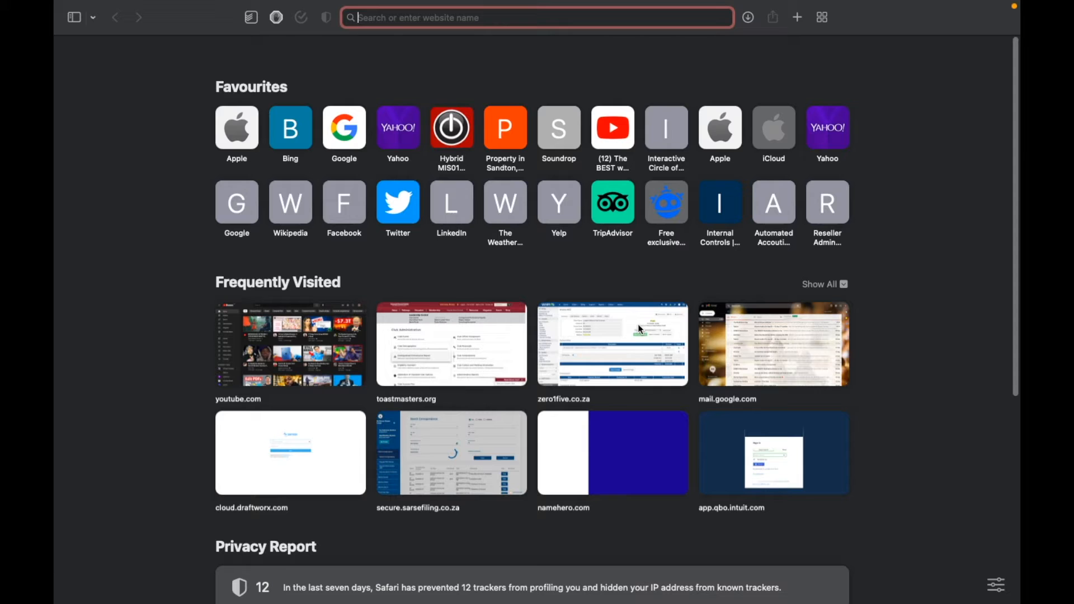
Search the web for "quickbooks online" and open the QuickBooks South Africa accounting software site.
{"action": "type", "text": "quic"}
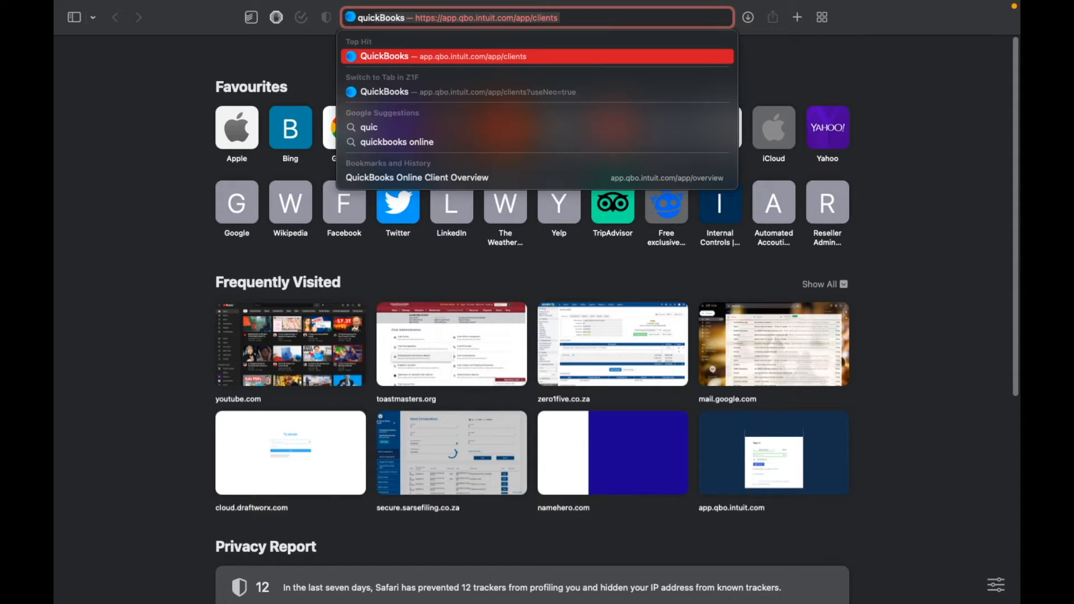
{"action": "type", "text": "kbooks"}
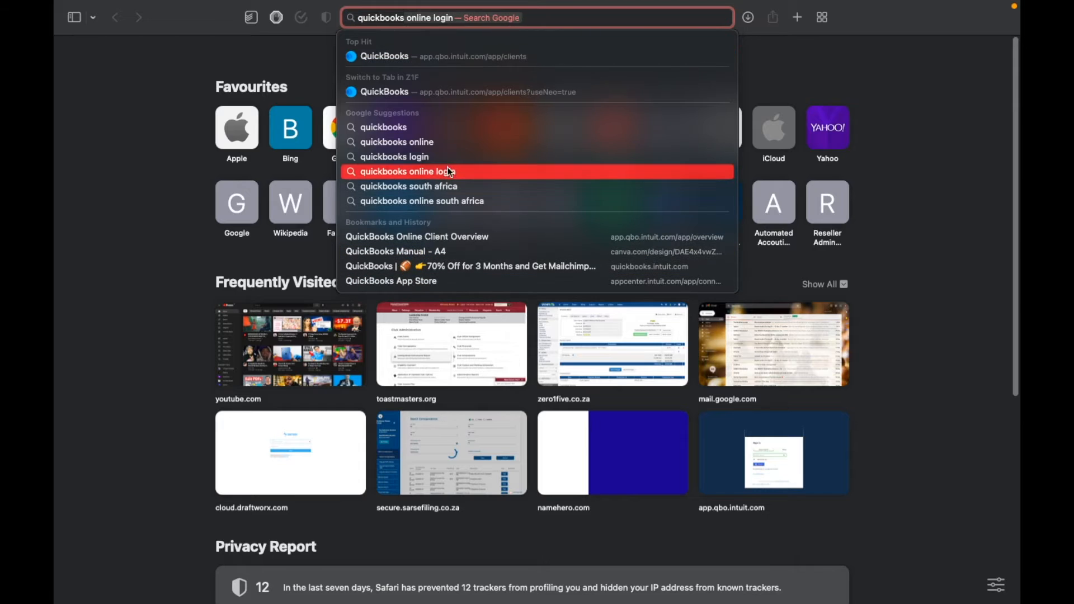
{"action": "left_click", "coordinate": [448, 146]}
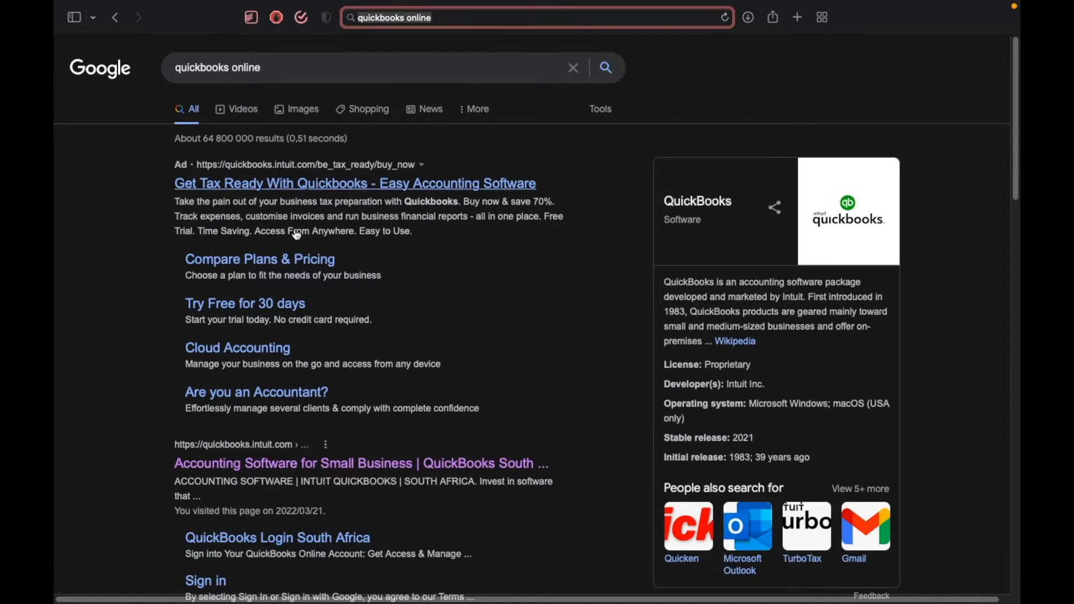
{"action": "left_click", "coordinate": [296, 473]}
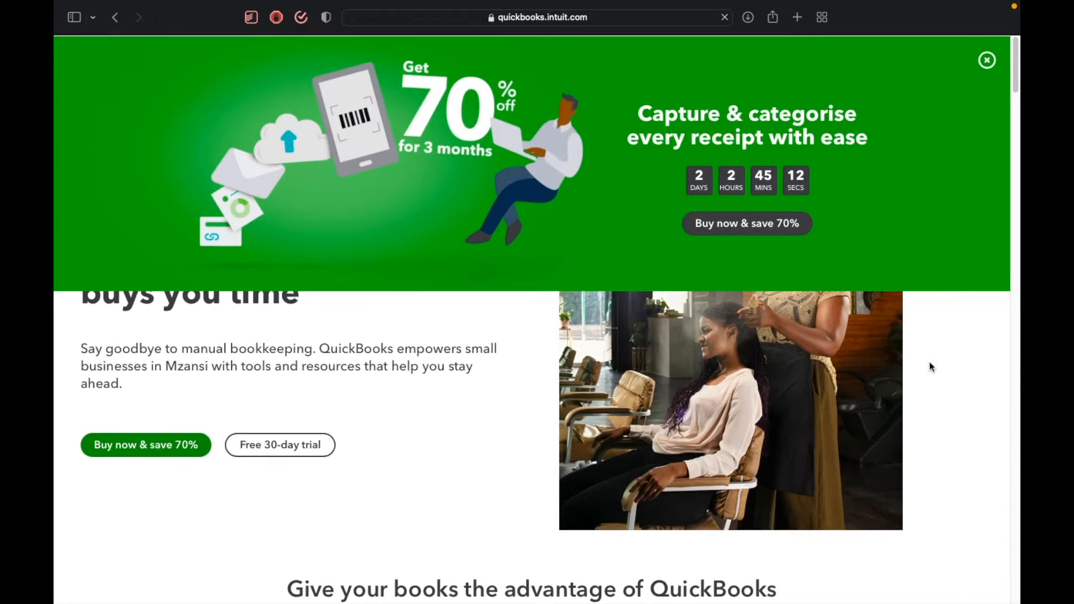
Find the QuickBooks pricing plans and start the free 30-day trial of the "Grow your business" plan.
{"action": "scroll", "coordinate": [930, 364], "scroll_direction": "down", "scroll_amount": 10}
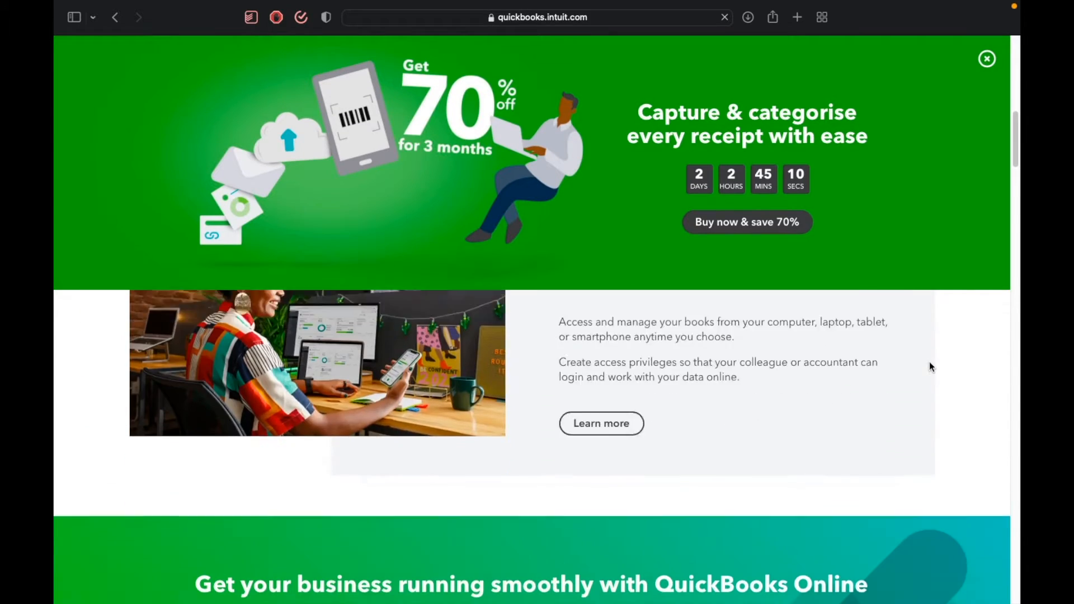
{"action": "scroll", "coordinate": [930, 367], "scroll_direction": "down", "scroll_amount": 10}
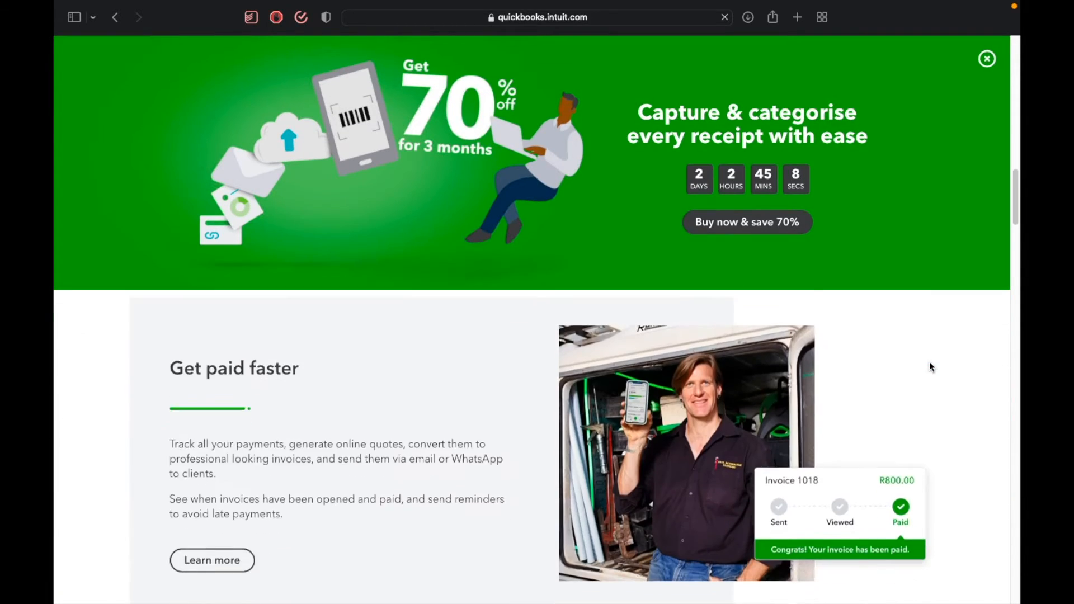
{"action": "scroll", "coordinate": [930, 366], "scroll_direction": "down", "scroll_amount": 10}
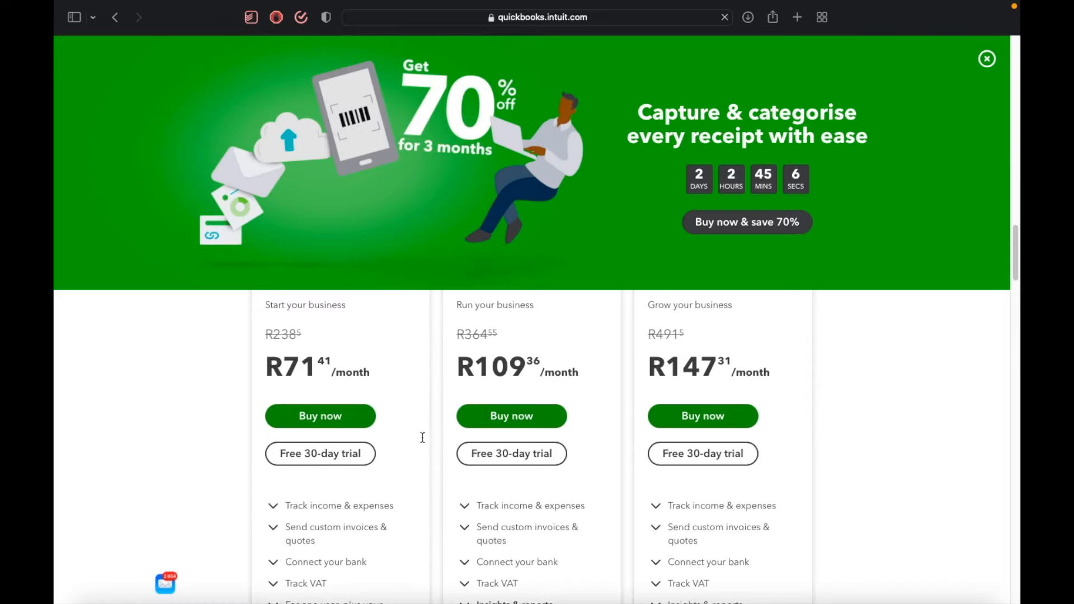
{"action": "left_click", "coordinate": [697, 459]}
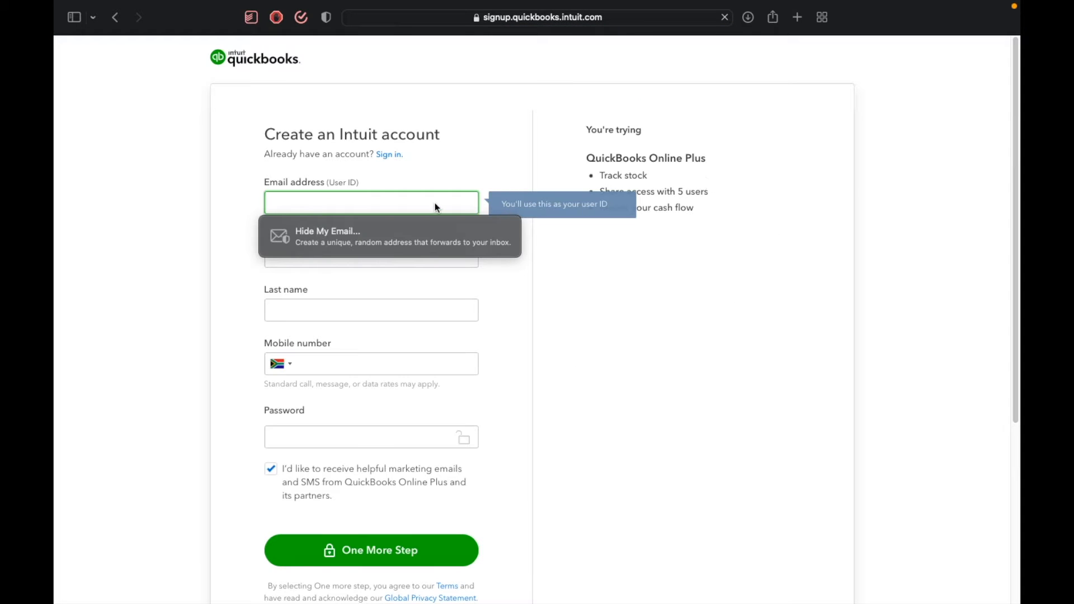
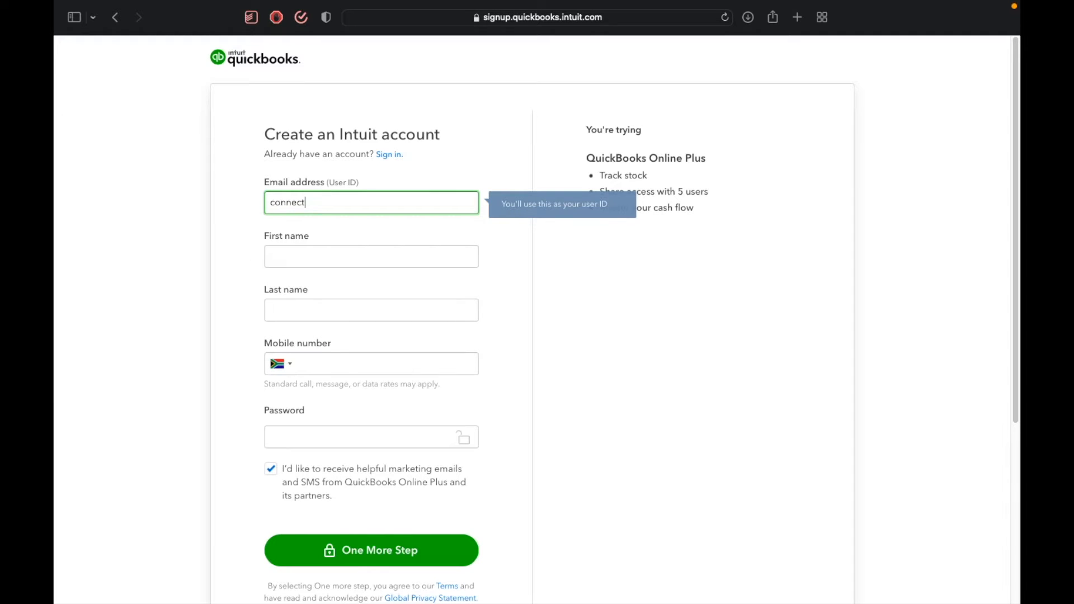
Fill in the account holder's email address, first name and last name on the Intuit sign-up form.
{"action": "key", "text": "Tab"}
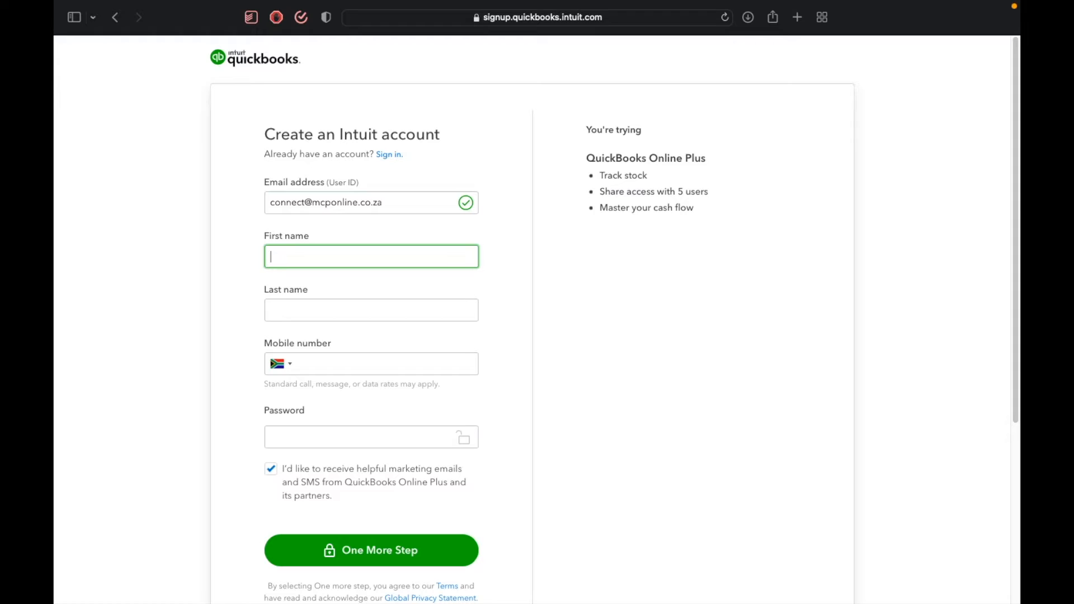
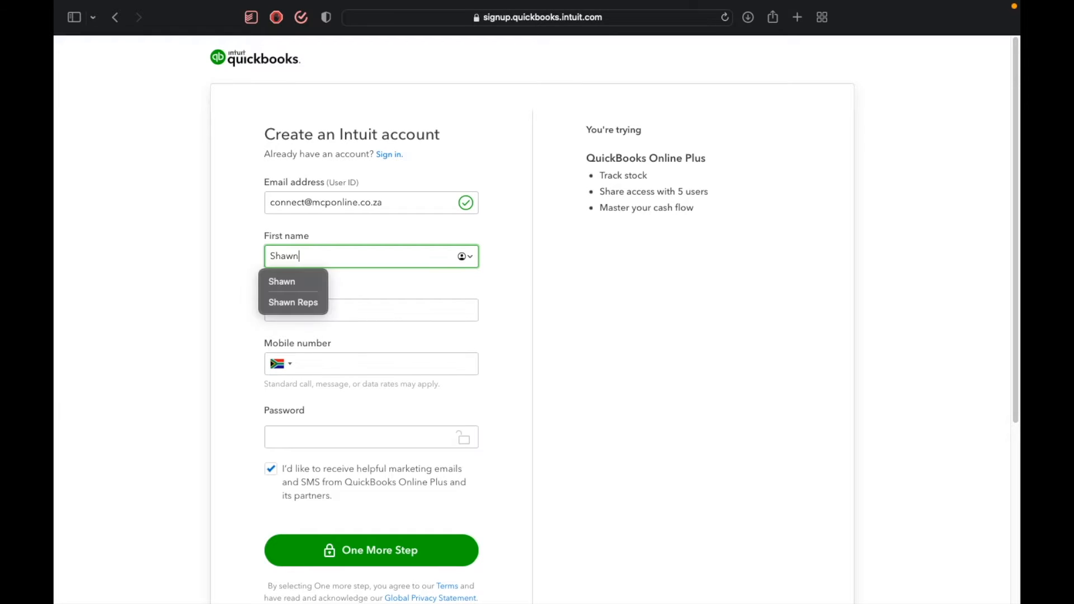
{"action": "key", "text": "Tab"}
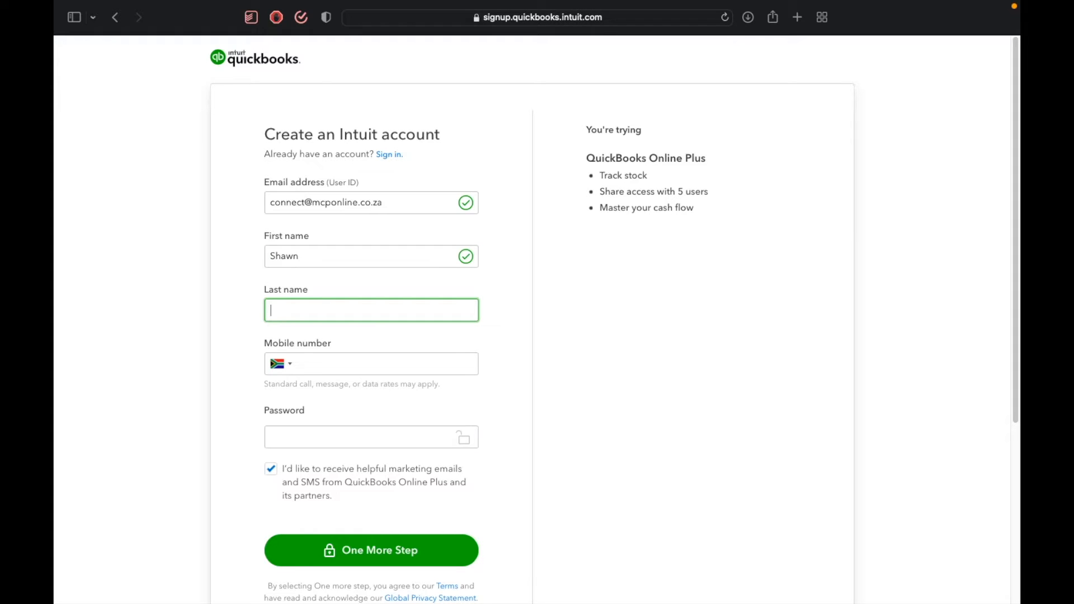
Fill in the account holder's mobile number on the sign-up form.
{"action": "left_click", "coordinate": [388, 371]}
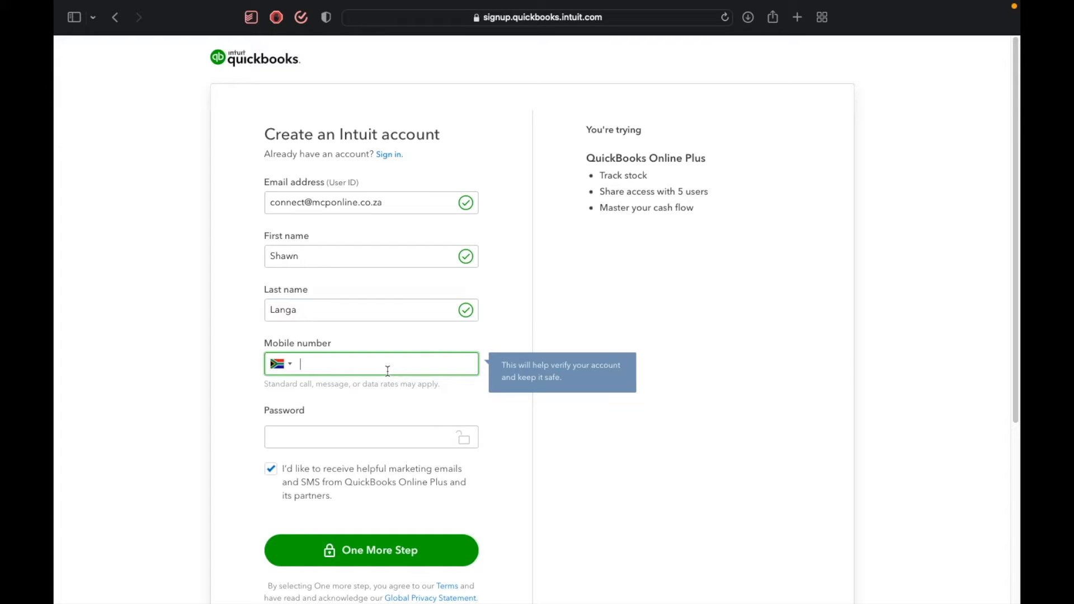
Try to replace the suggested strong password with a custom account password.
{"action": "left_click", "coordinate": [317, 442]}
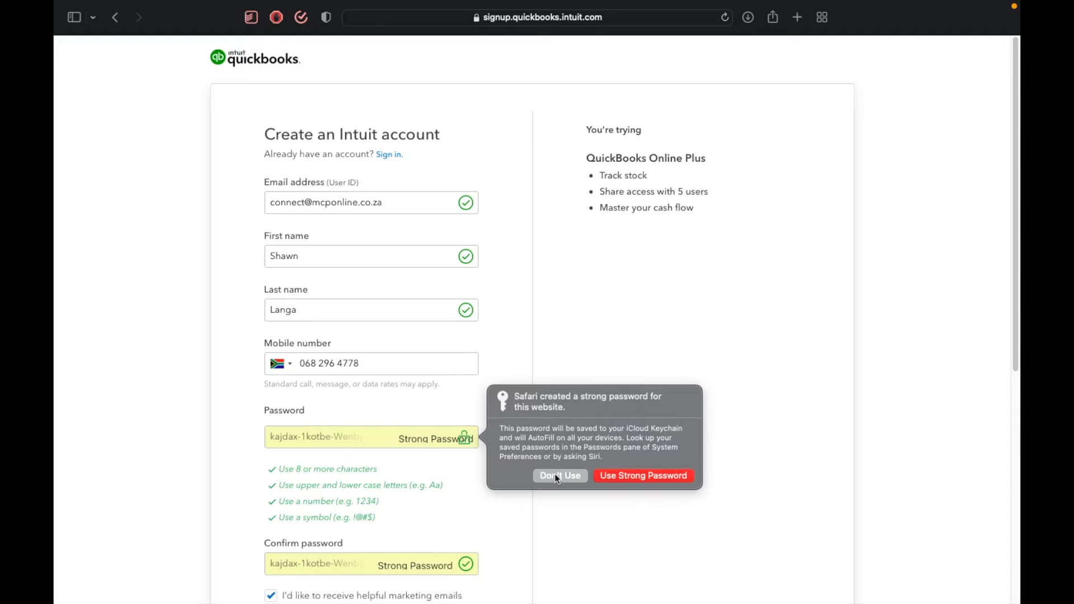
{"action": "left_click", "coordinate": [555, 475]}
{"action": "type", "text": "•••••••••"}
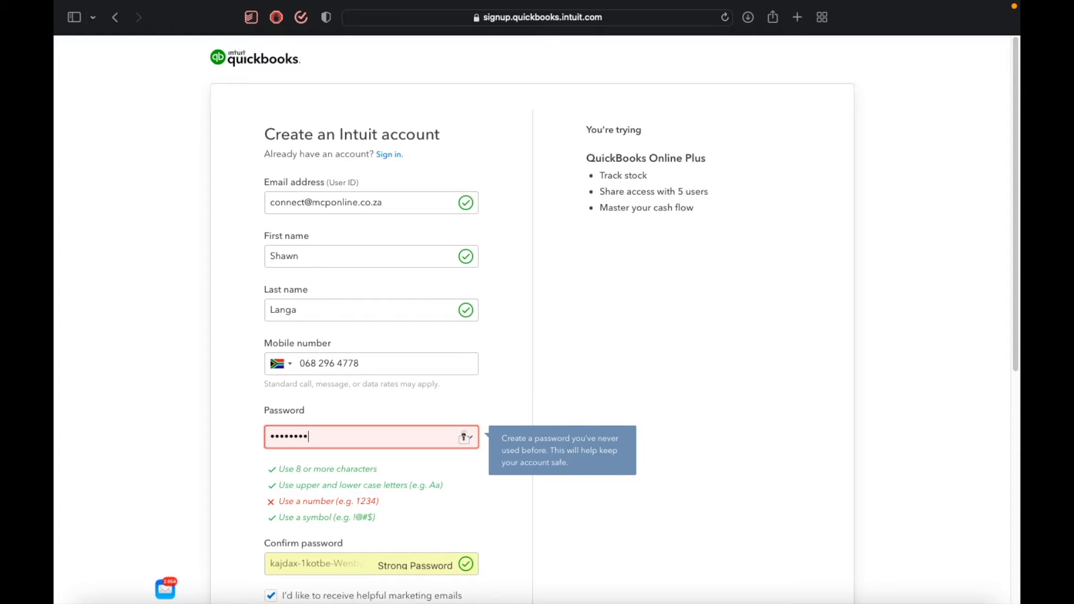
{"action": "type", "text": "••"}
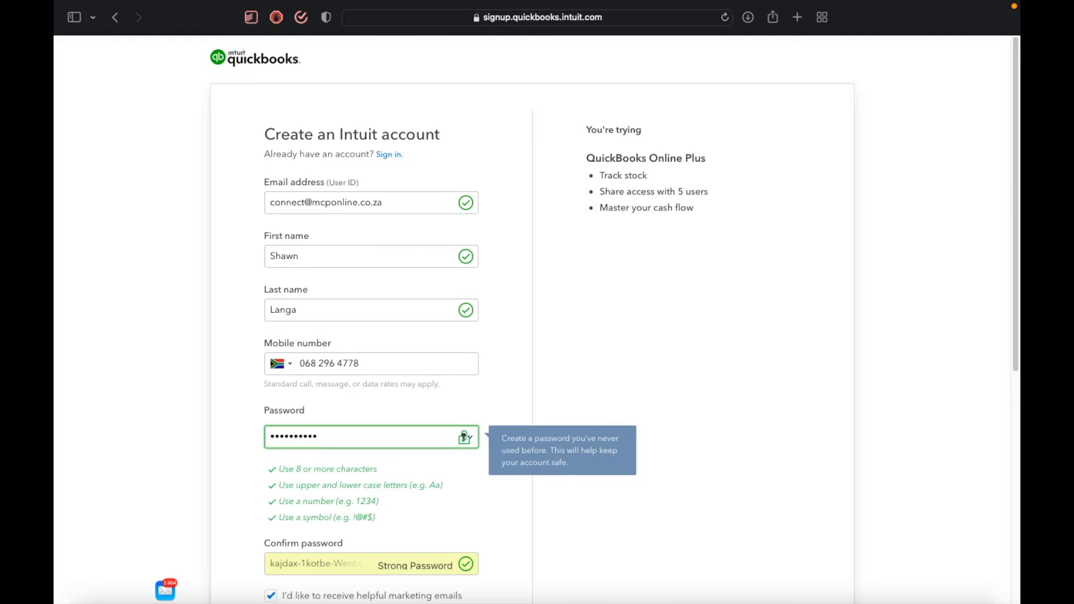
Decline the strong password suggested for the confirmation and enter the custom account password in both the password and confirm password fields.
{"action": "scroll", "coordinate": [448, 459], "scroll_direction": "down", "scroll_amount": 5}
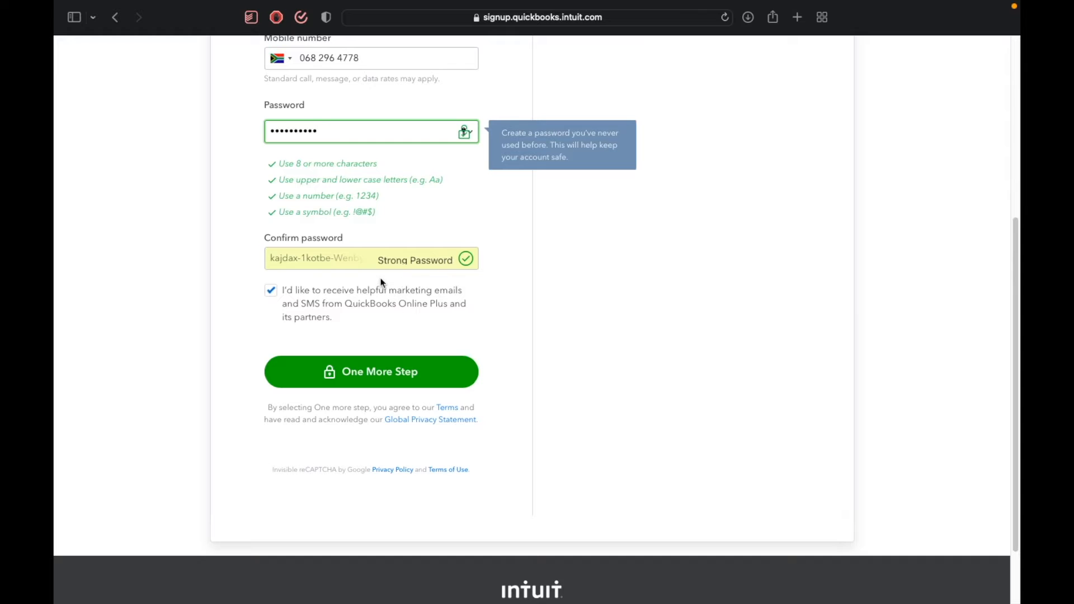
{"action": "left_click", "coordinate": [407, 259]}
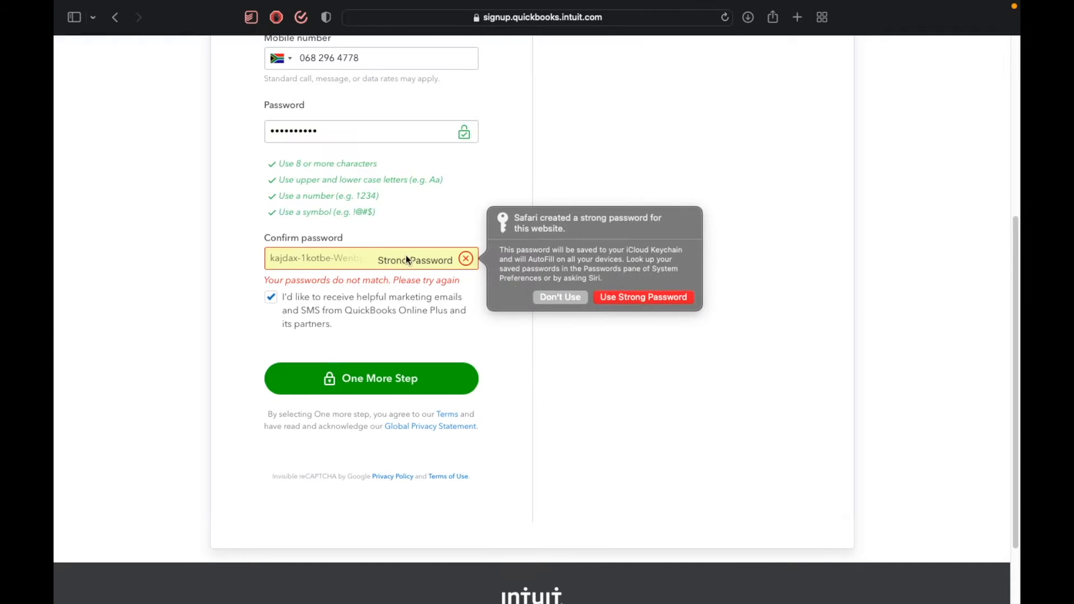
{"action": "left_click", "coordinate": [554, 295]}
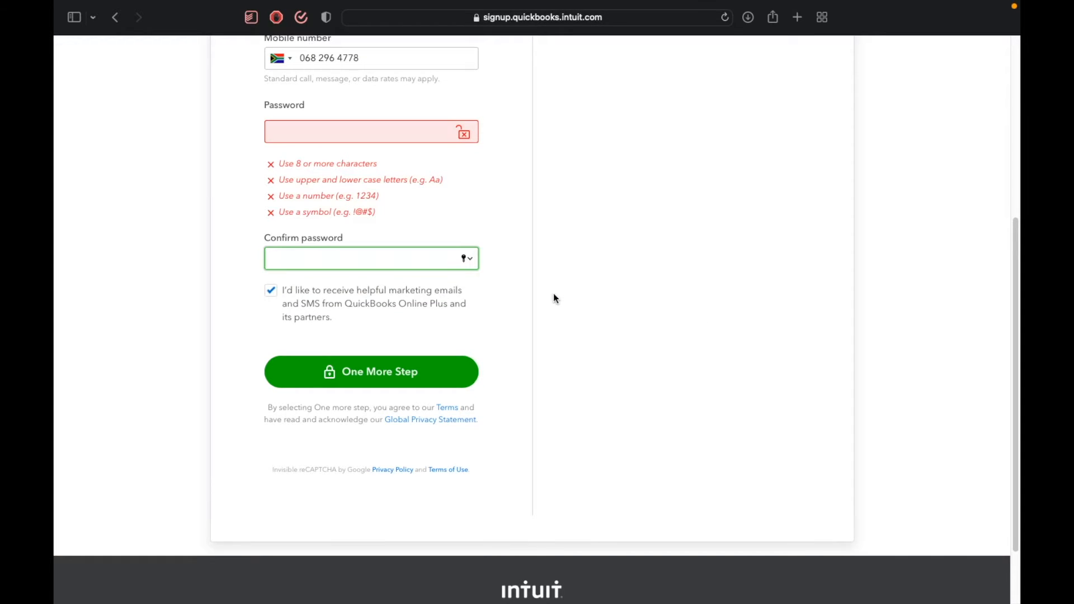
{"action": "left_click", "coordinate": [424, 135]}
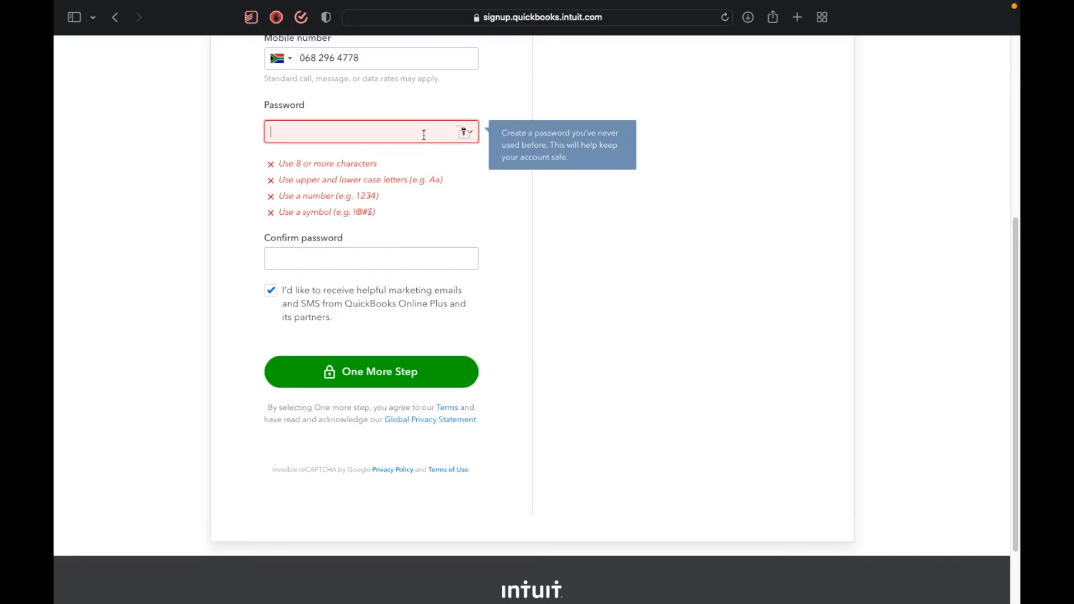
{"action": "type", "text": "•"}
{"action": "type", "text": "••••••••"}
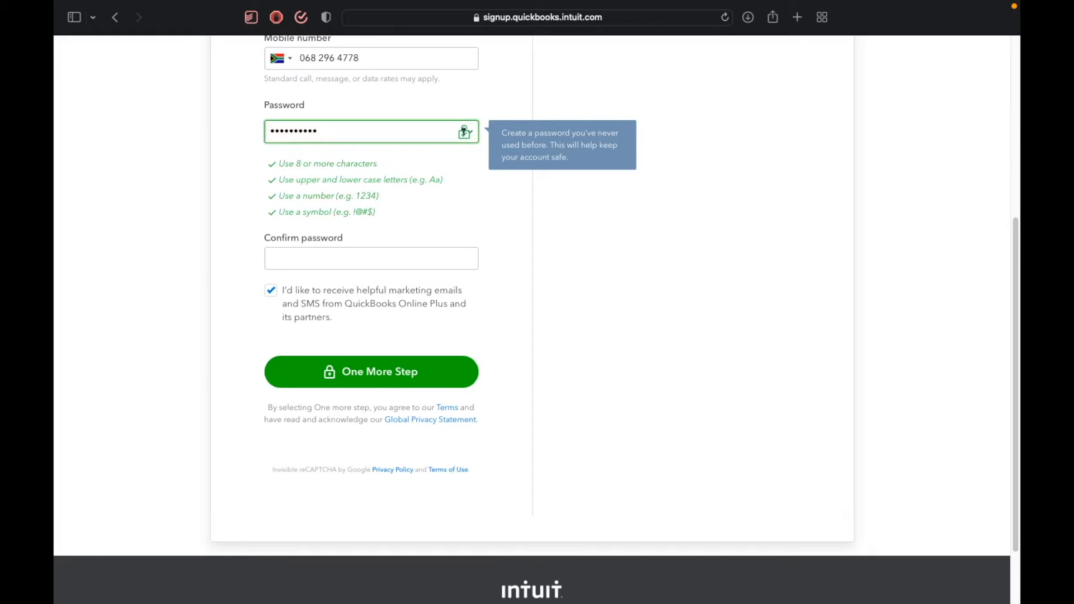
{"action": "key", "text": "Tab"}
{"action": "type", "text": "••••••••"}
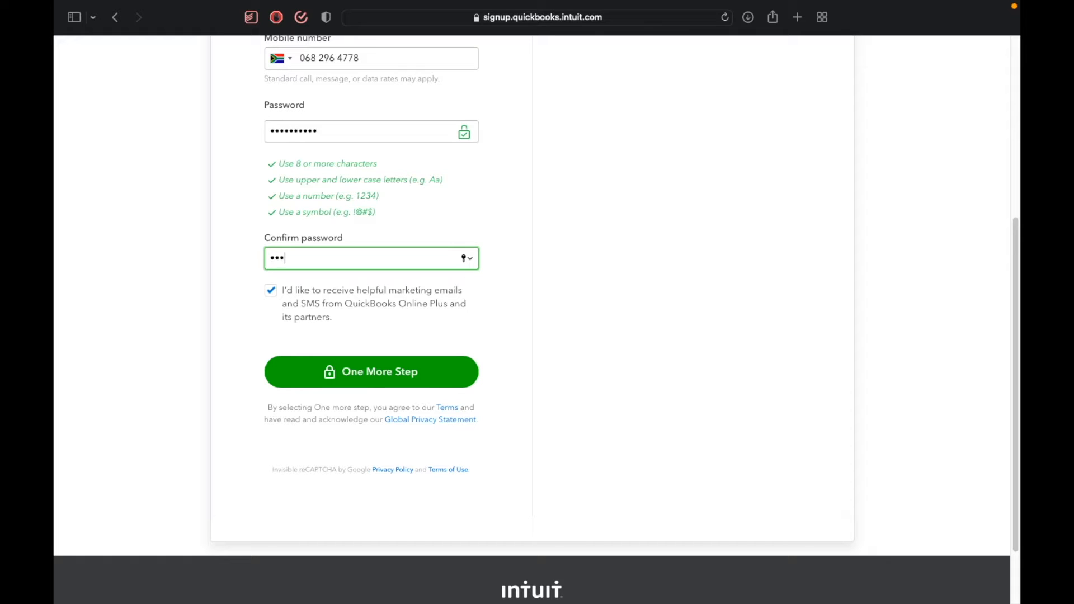
{"action": "type", "text": "••"}
Opt out of marketing emails and SMS, and submit the sign-up form without saving the password in the keychain.
{"action": "left_click", "coordinate": [271, 292]}
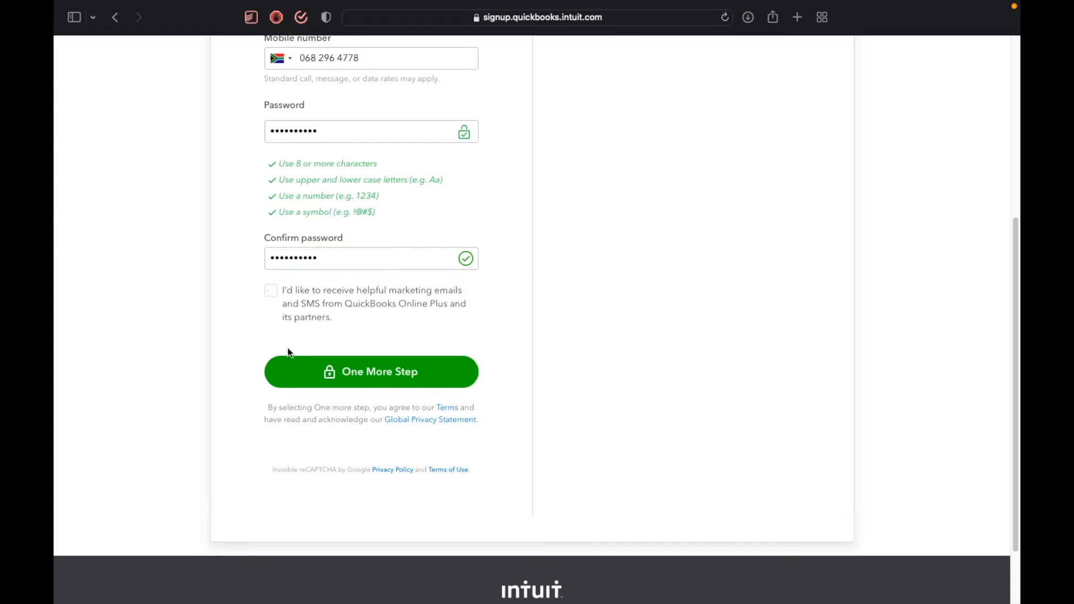
{"action": "left_click", "coordinate": [318, 372]}
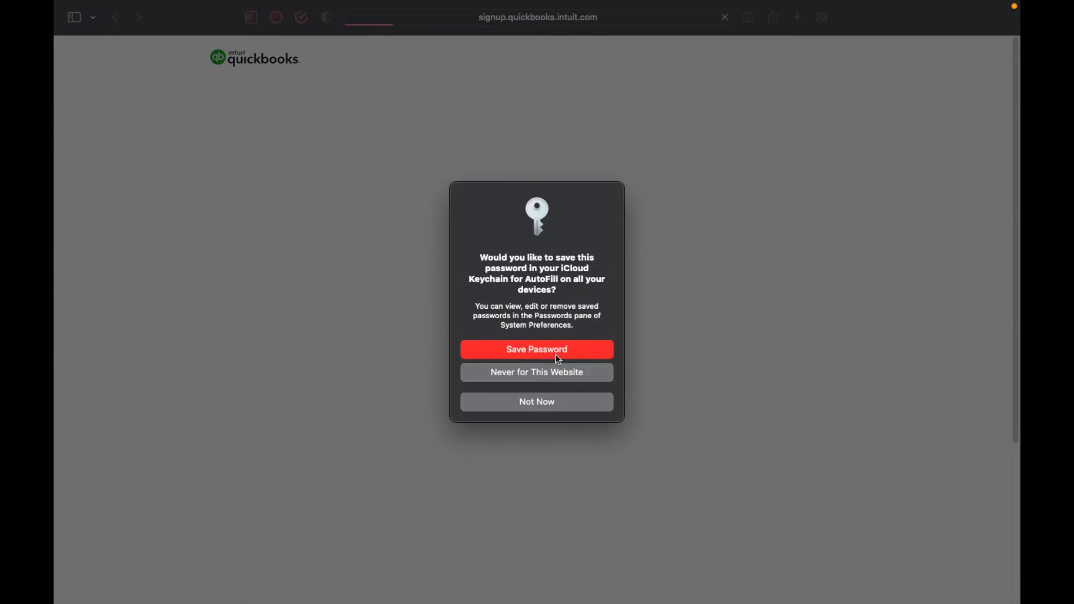
{"action": "left_click", "coordinate": [541, 405]}
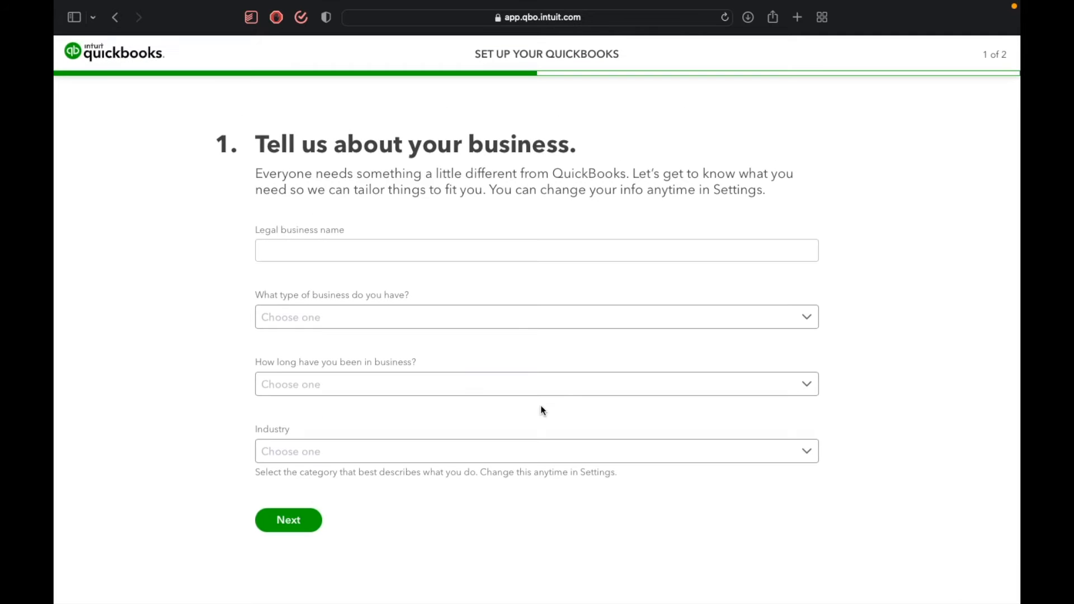
Enter MCPonline as the legal business name in the QuickBooks setup.
{"action": "left_click", "coordinate": [521, 251]}
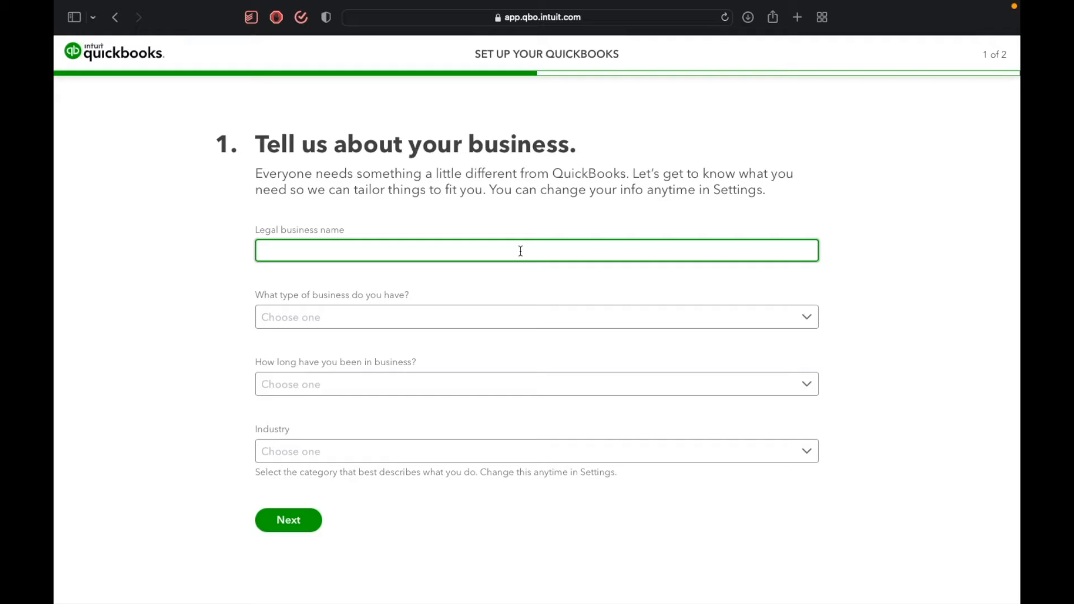
{"action": "type", "text": "MCPonline"}
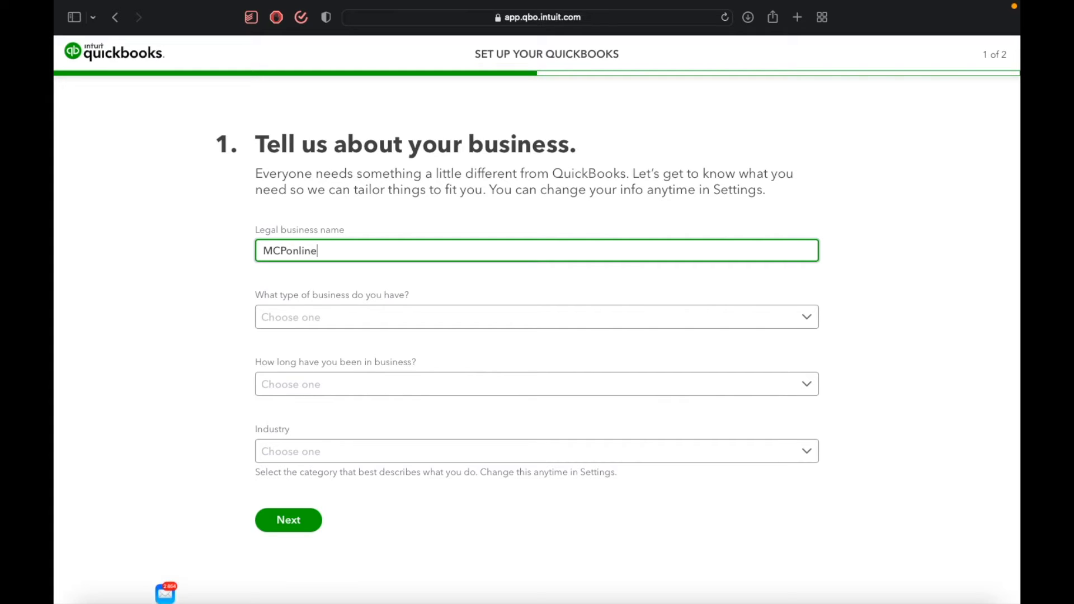
Replace the legal business name with The Compliance Clinic.
{"action": "key", "text": "super+a"}
{"action": "type", "text": "The cC"}
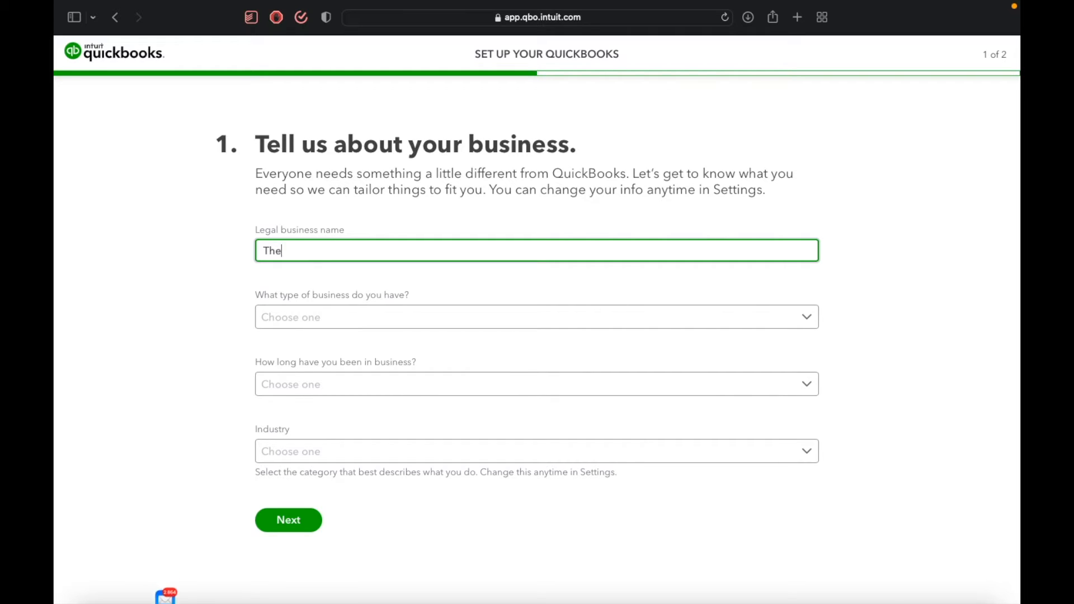
{"action": "key", "text": "BackSpace"}
{"action": "key", "text": "BackSpace"}
{"action": "type", "text": "Complia"}
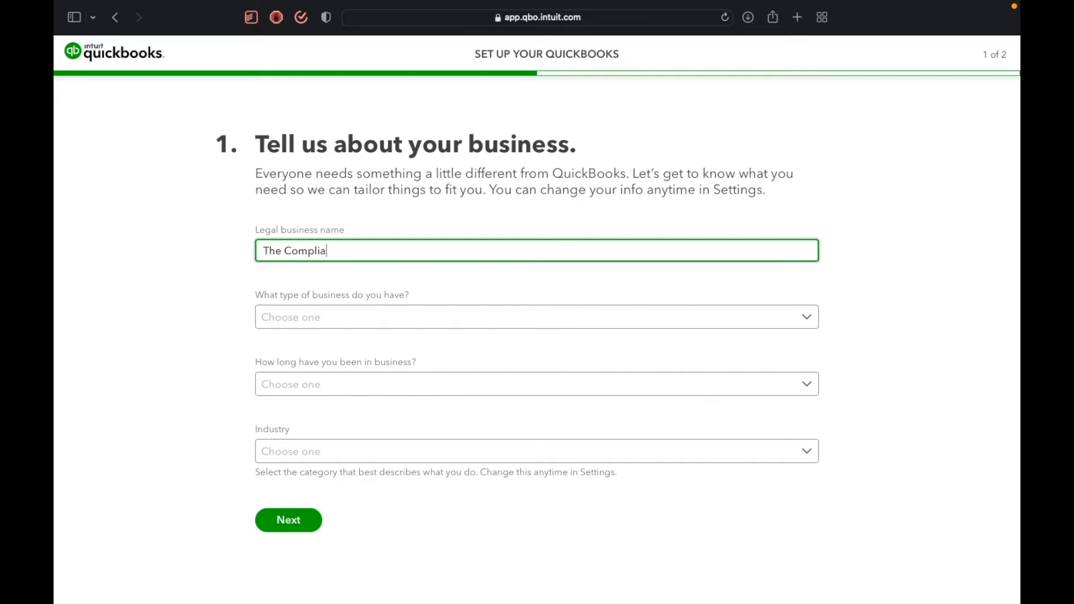
{"action": "type", "text": "nce Clinic"}
Set the type of business to Private limited company.
{"action": "left_click", "coordinate": [492, 320]}
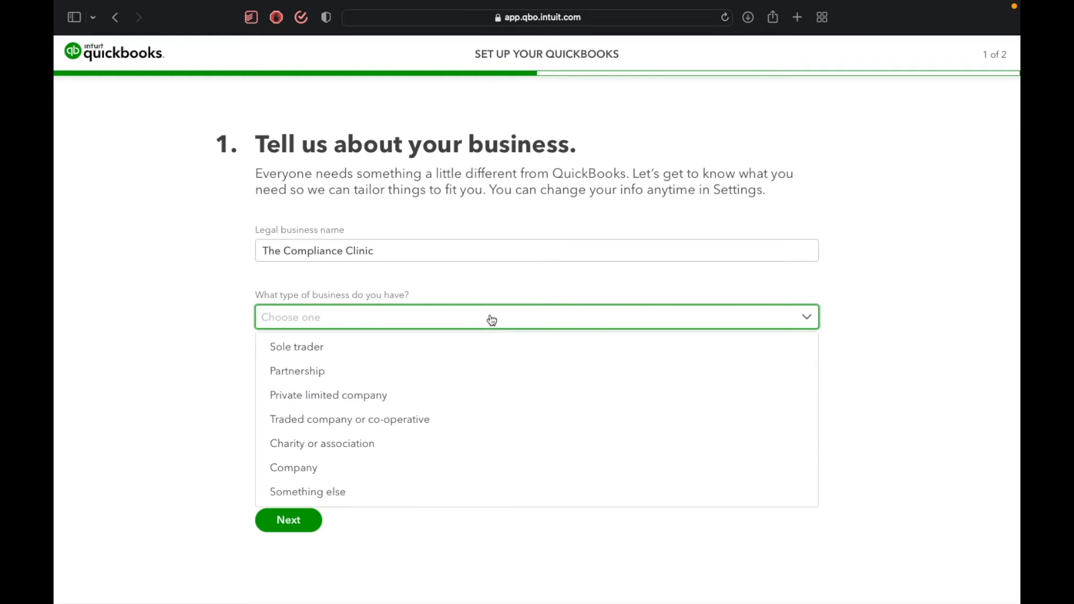
{"action": "left_click", "coordinate": [357, 471]}
{"action": "left_click", "coordinate": [381, 385]}
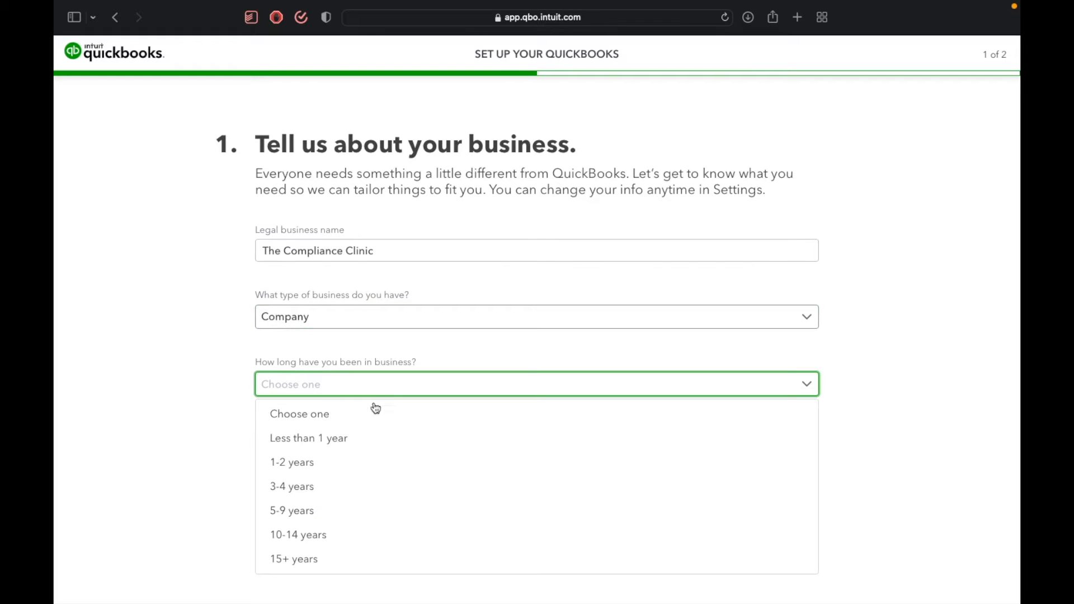
{"action": "left_click", "coordinate": [390, 327]}
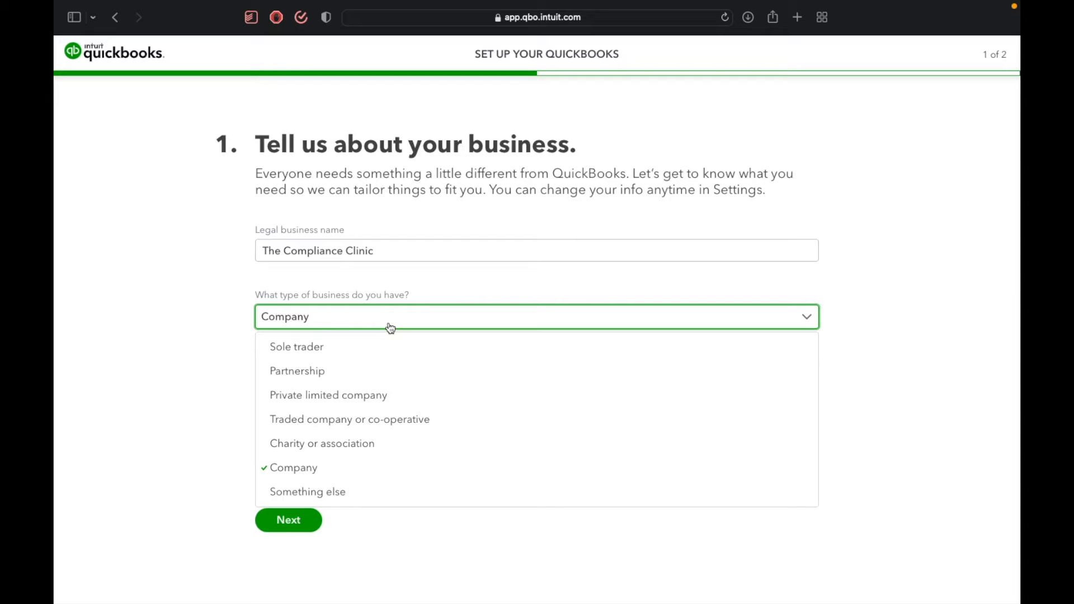
{"action": "left_click", "coordinate": [383, 403]}
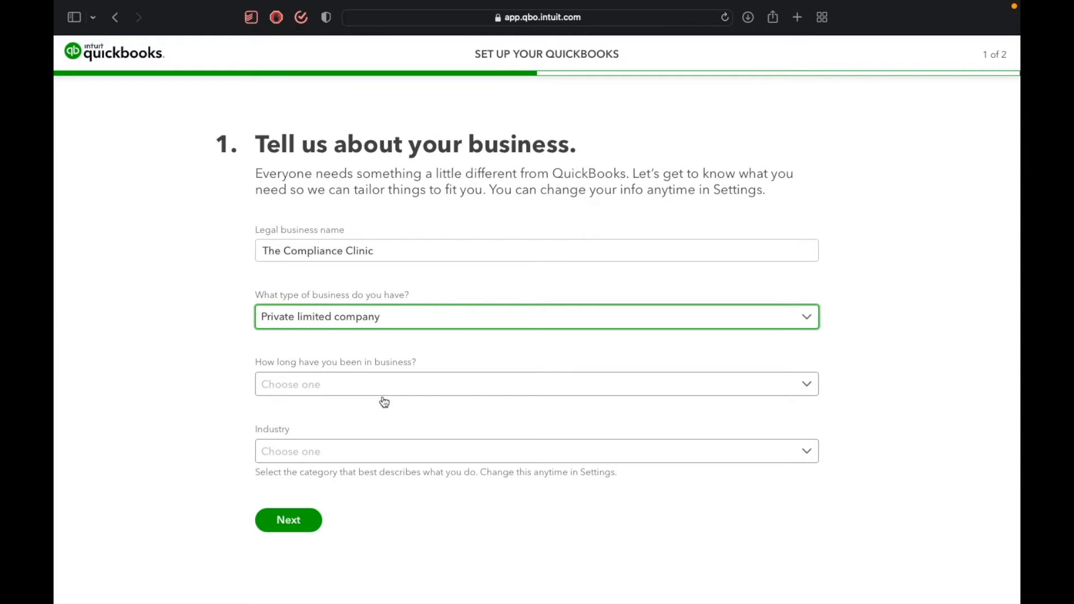
Set the time in business to 1-2 years and the industry to Professional Services, and continue to the second setup page.
{"action": "left_click", "coordinate": [384, 381]}
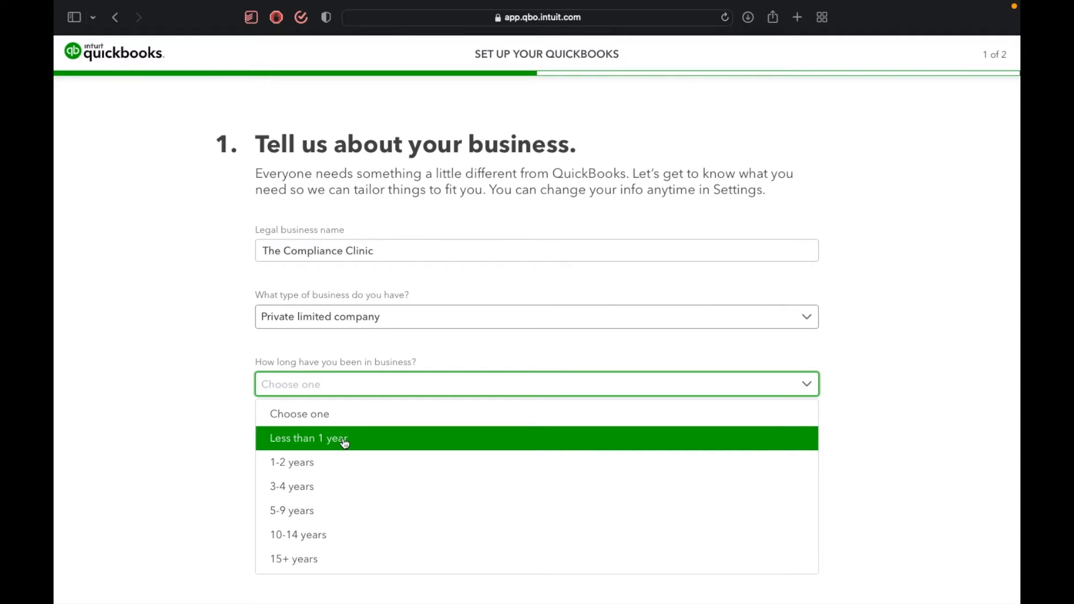
{"action": "left_click", "coordinate": [347, 465]}
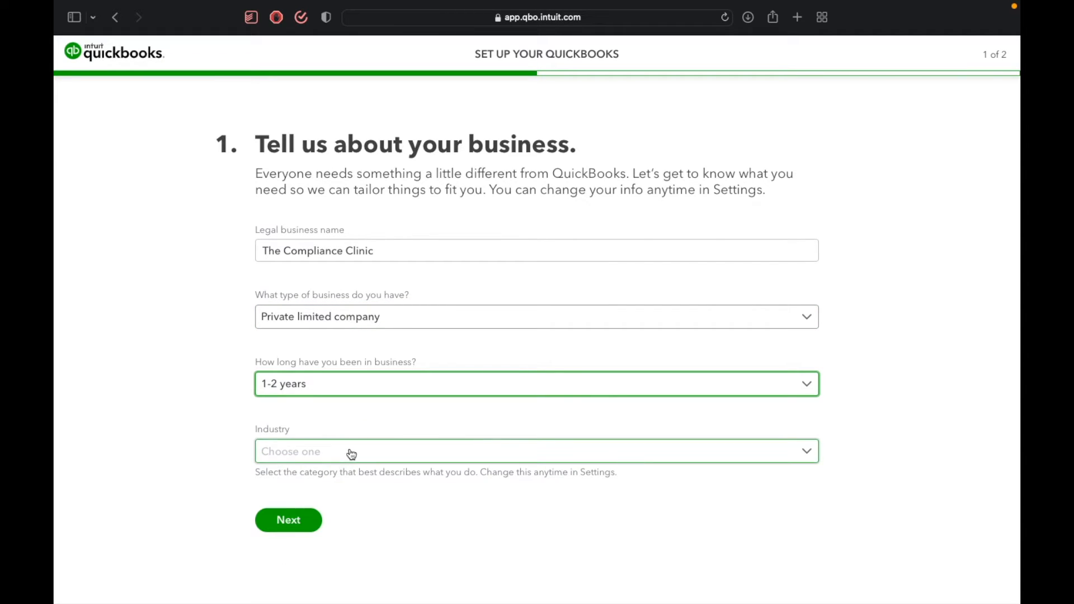
{"action": "left_click", "coordinate": [352, 455]}
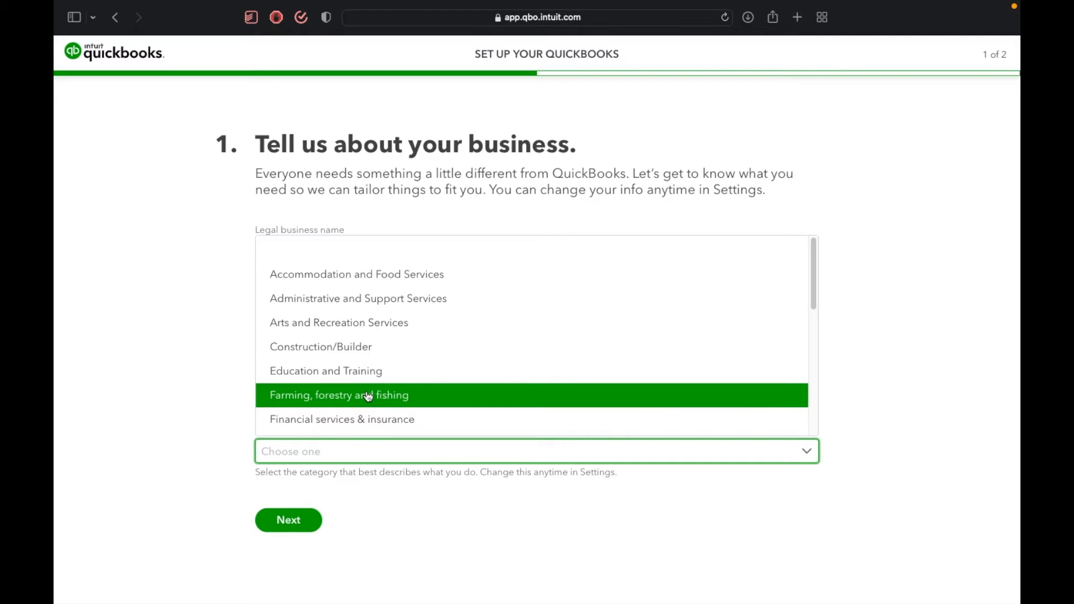
{"action": "scroll", "coordinate": [369, 397], "scroll_direction": "down", "scroll_amount": 5}
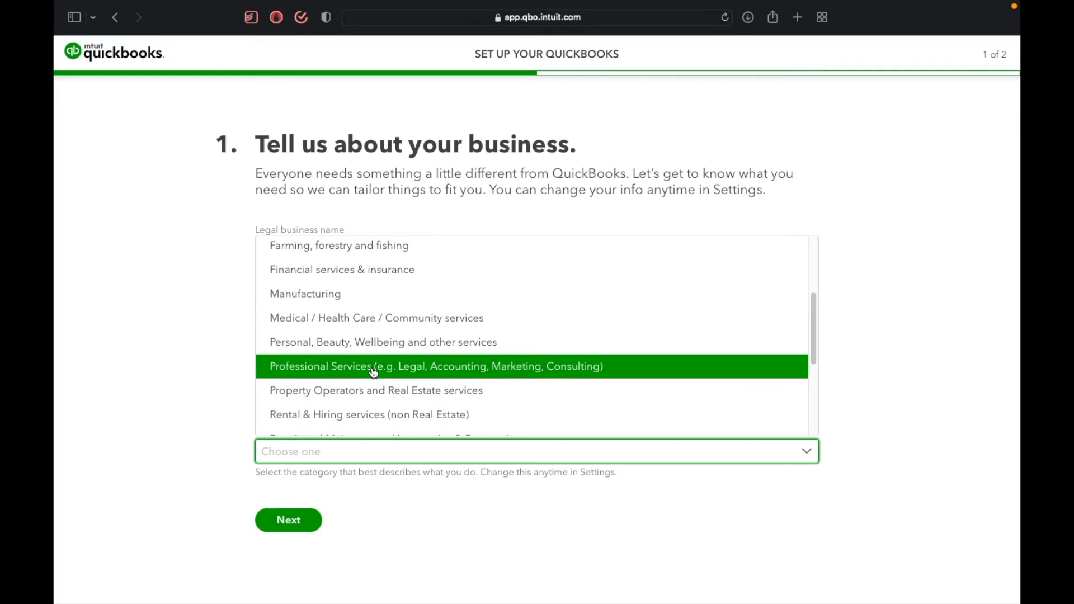
{"action": "left_click", "coordinate": [374, 372]}
{"action": "left_click", "coordinate": [309, 520]}
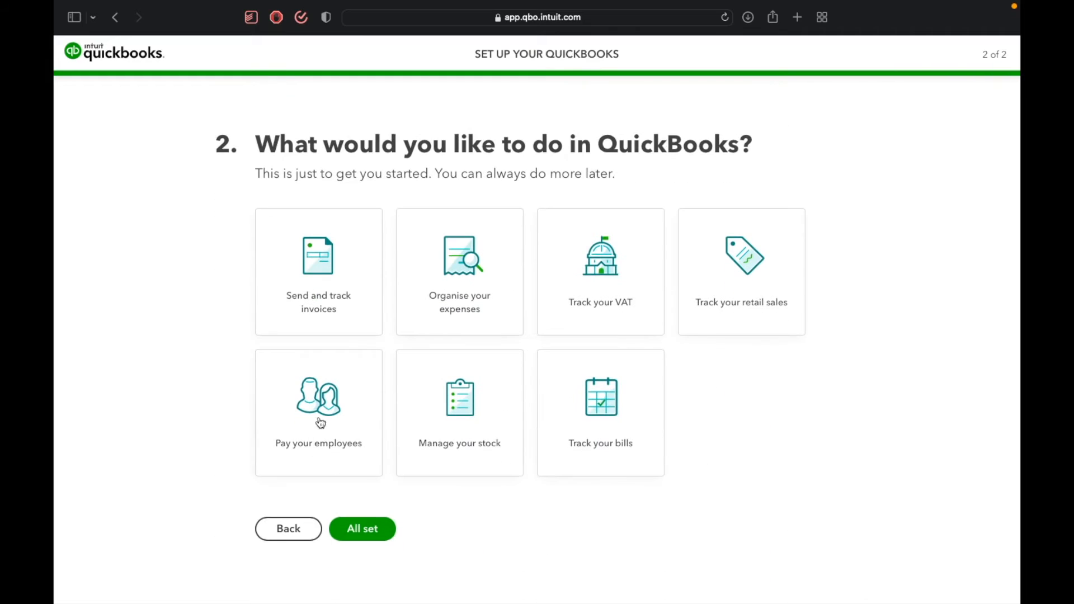
Choose sending and tracking invoices, organising expenses, tracking VAT and tracking bills as the intended uses, and finish the setup.
{"action": "left_click", "coordinate": [352, 313]}
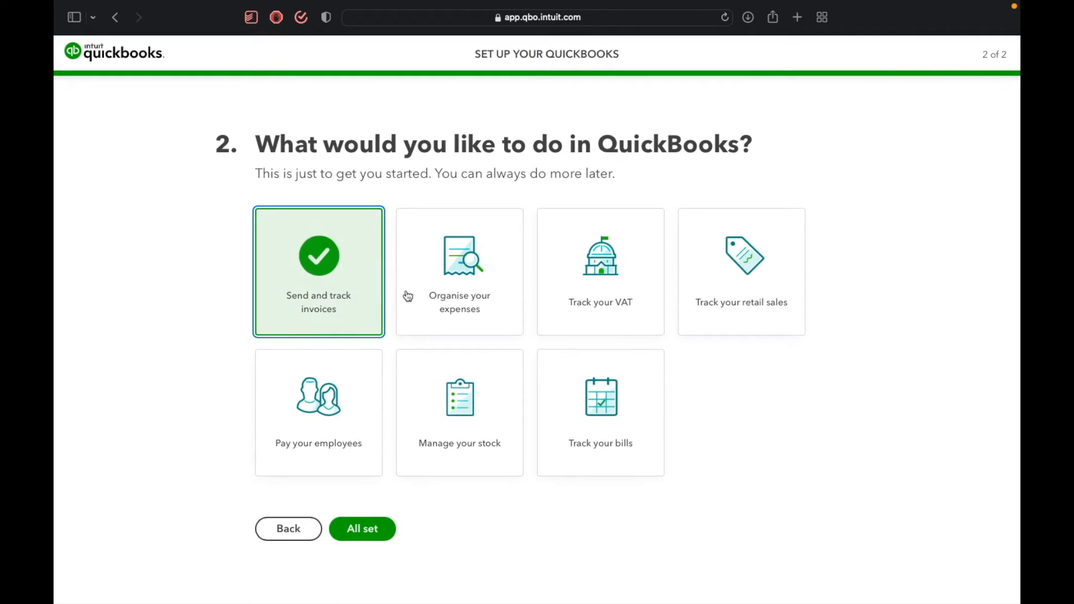
{"action": "left_click", "coordinate": [439, 295]}
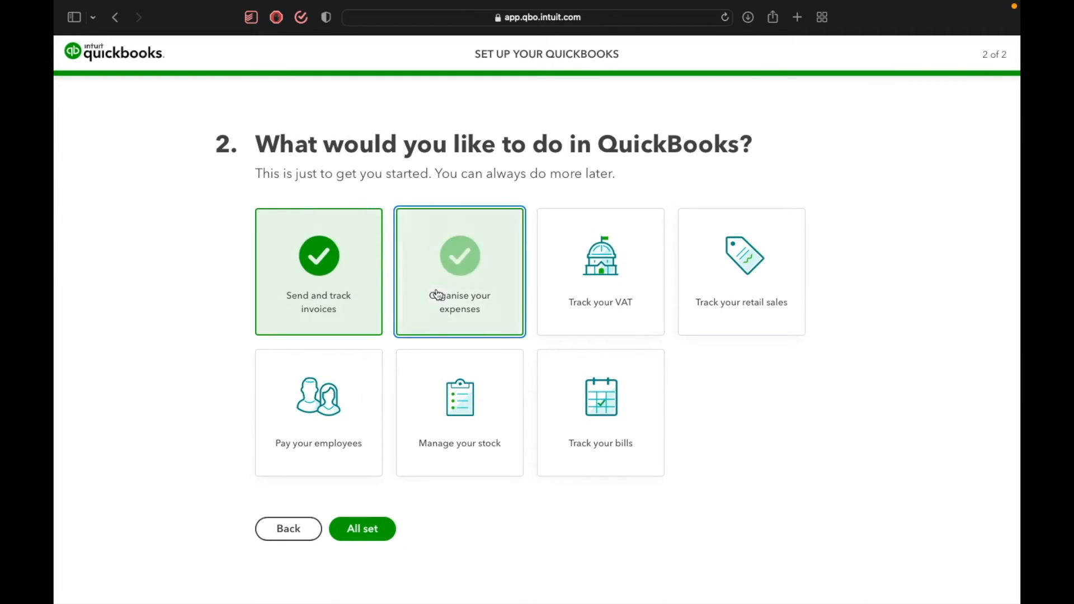
{"action": "left_click", "coordinate": [585, 298]}
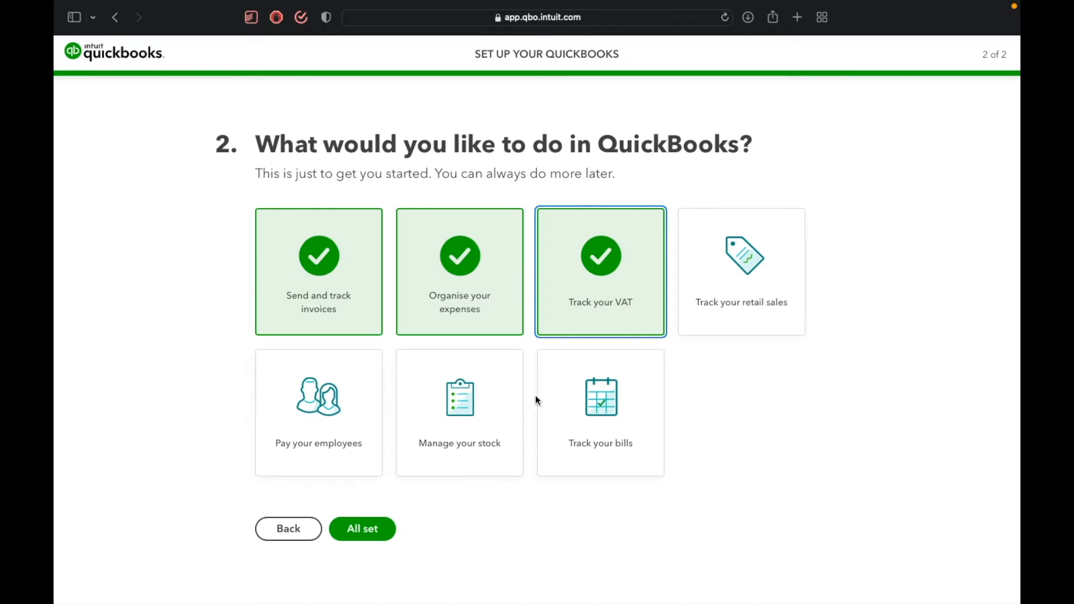
{"action": "left_click", "coordinate": [575, 404]}
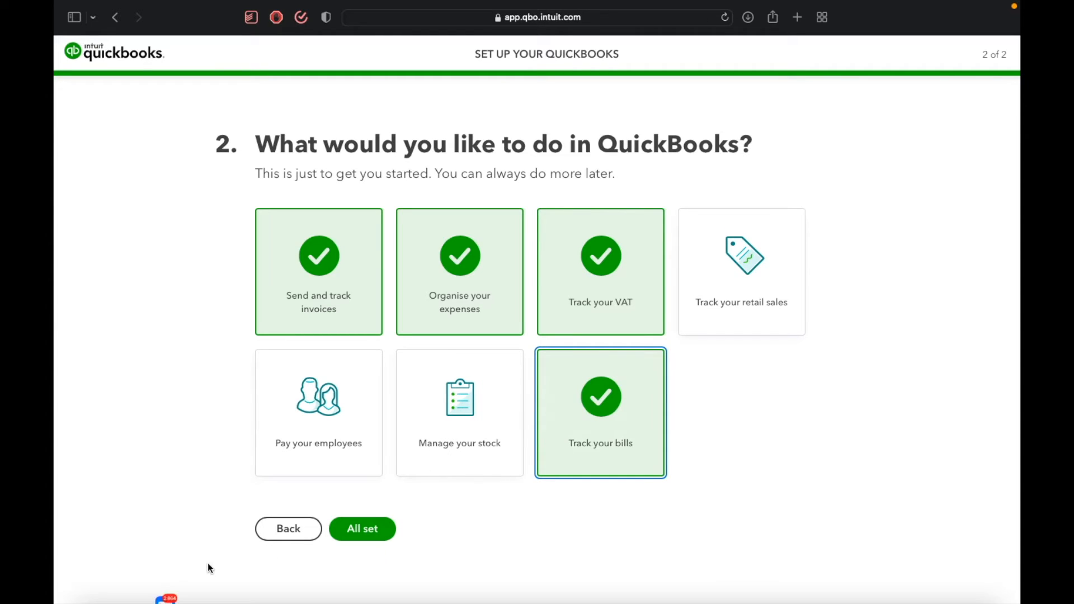
{"action": "left_click", "coordinate": [340, 533]}
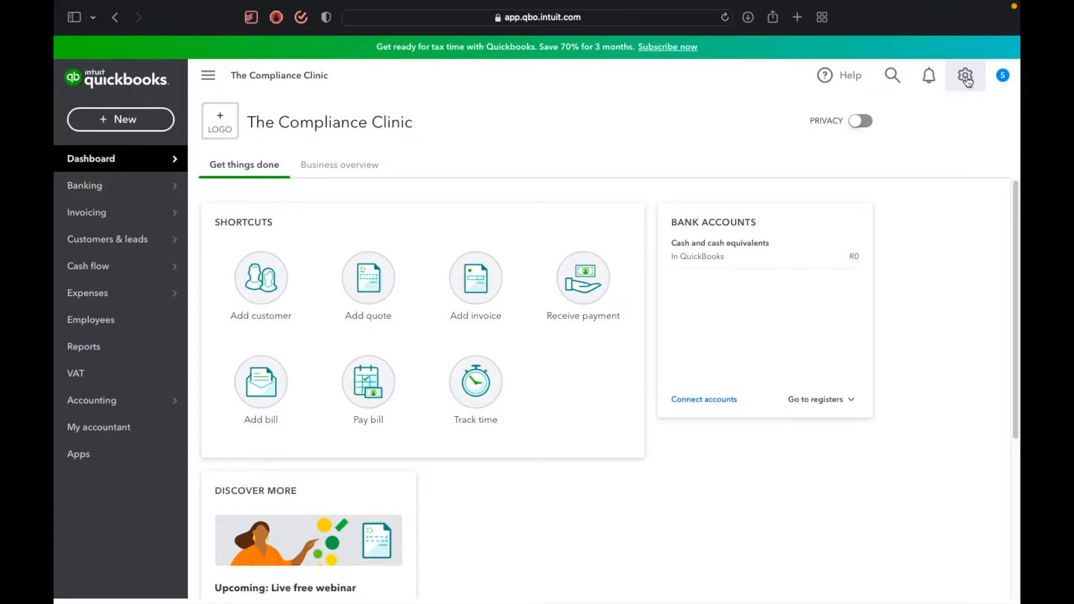
Open the company's account settings and enter the business (CIPC) registration number in the company name section.
{"action": "left_click", "coordinate": [967, 78]}
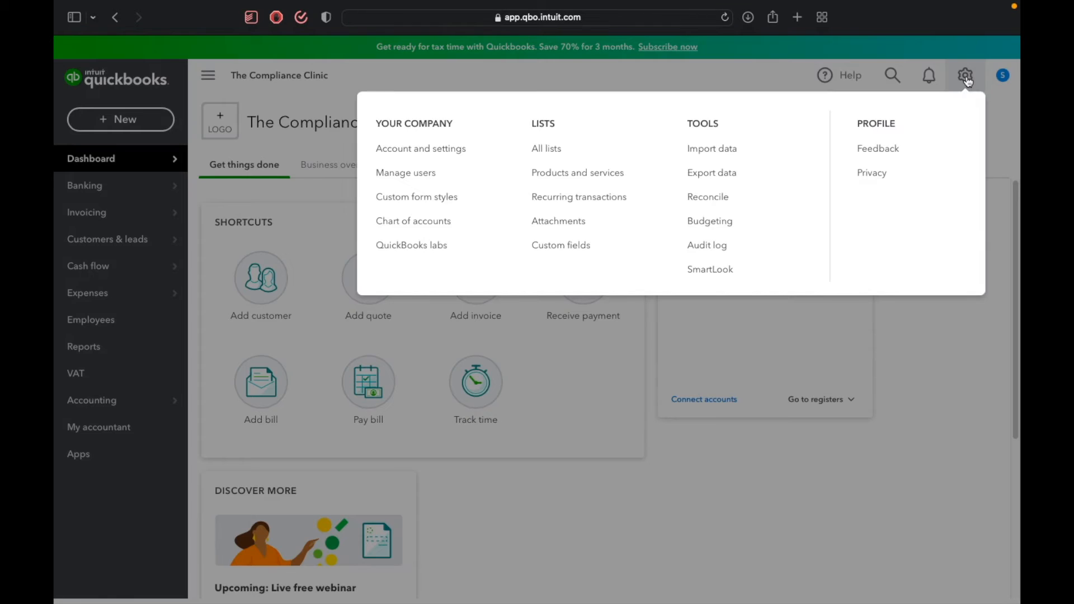
{"action": "left_click", "coordinate": [438, 162]}
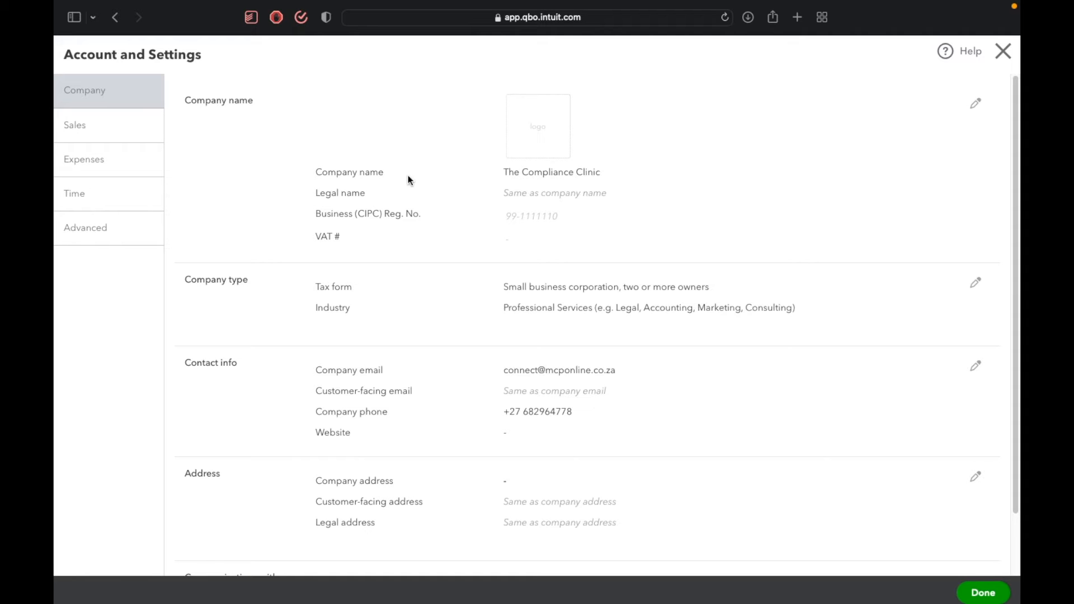
{"action": "left_click", "coordinate": [514, 209]}
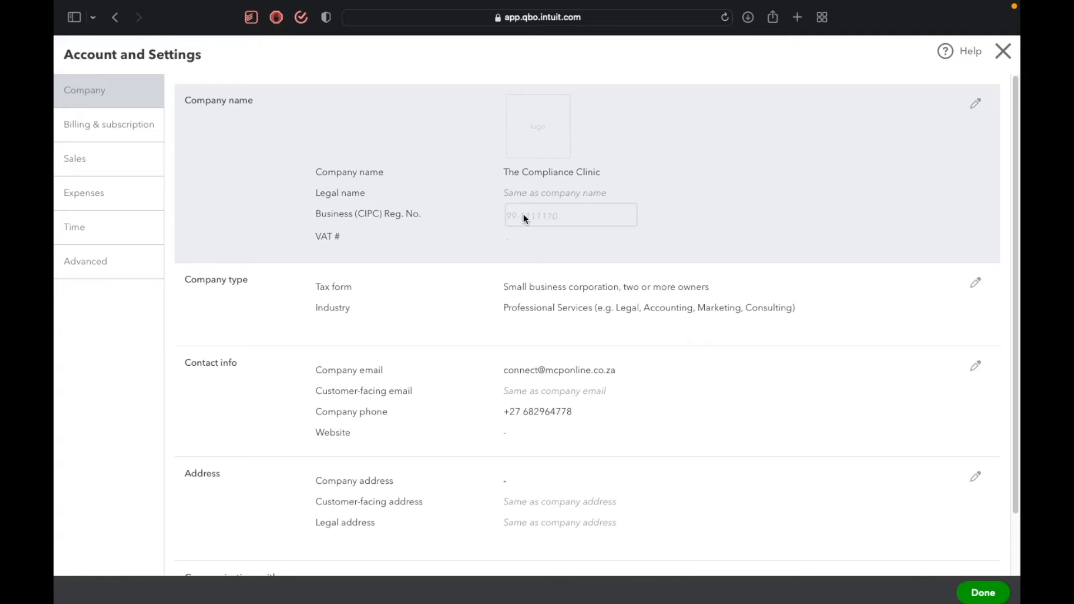
{"action": "left_click", "coordinate": [526, 258]}
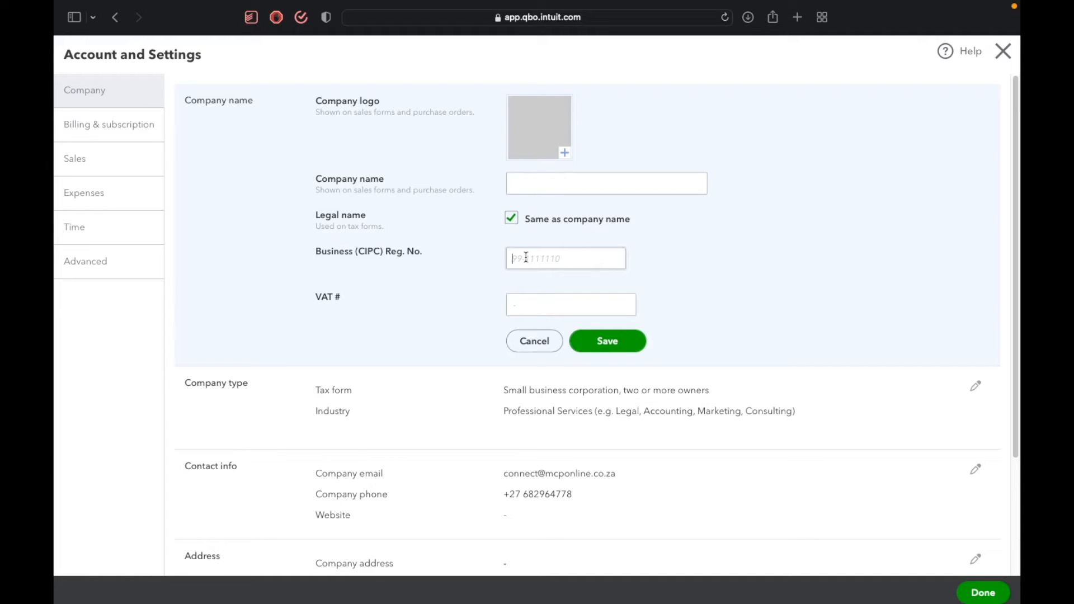
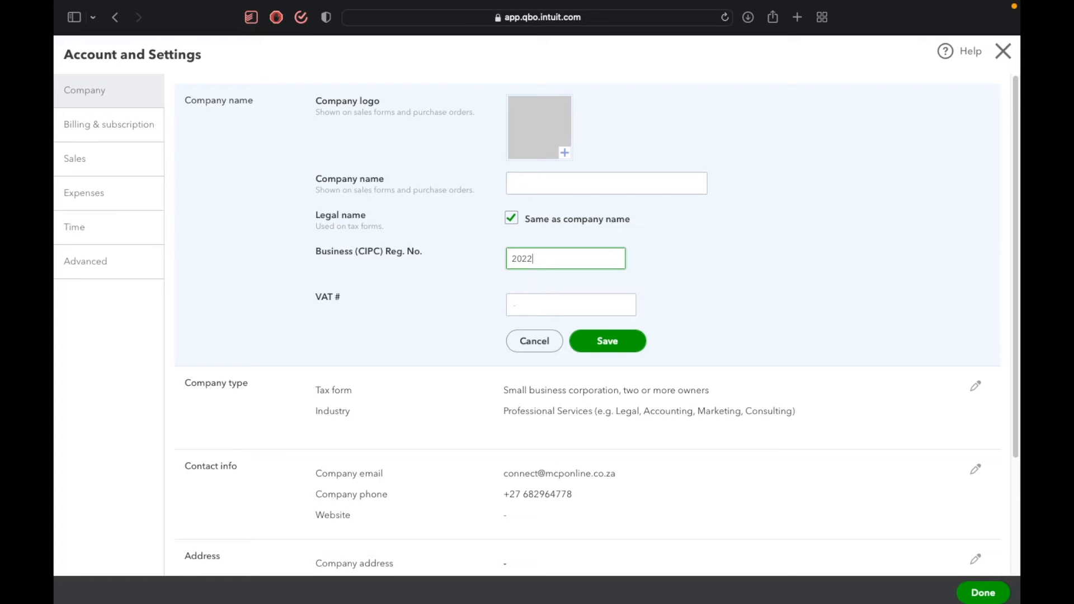
{"action": "key", "text": "Tab"}
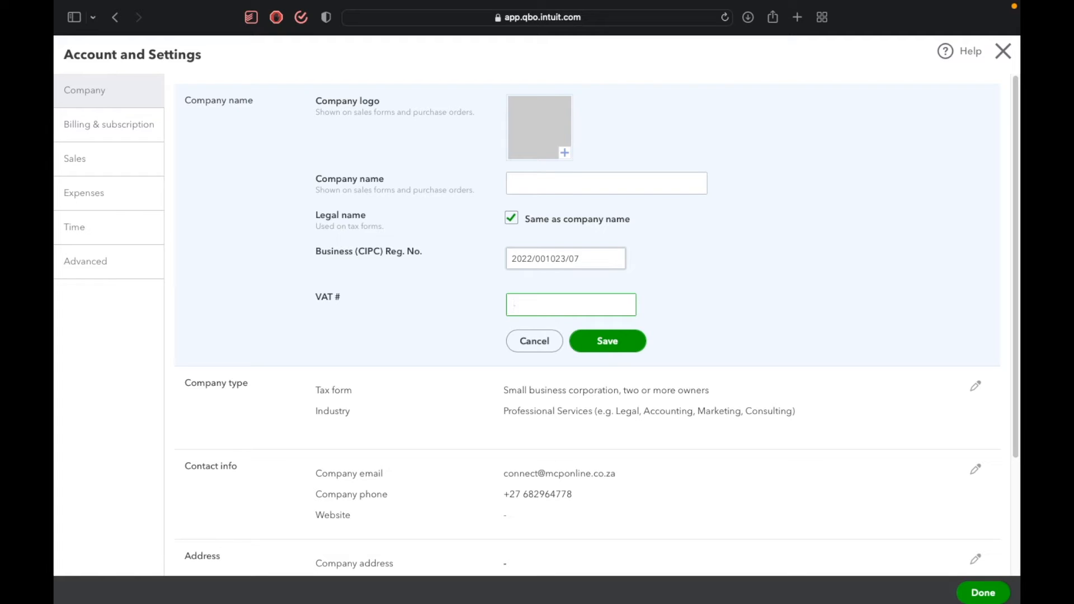
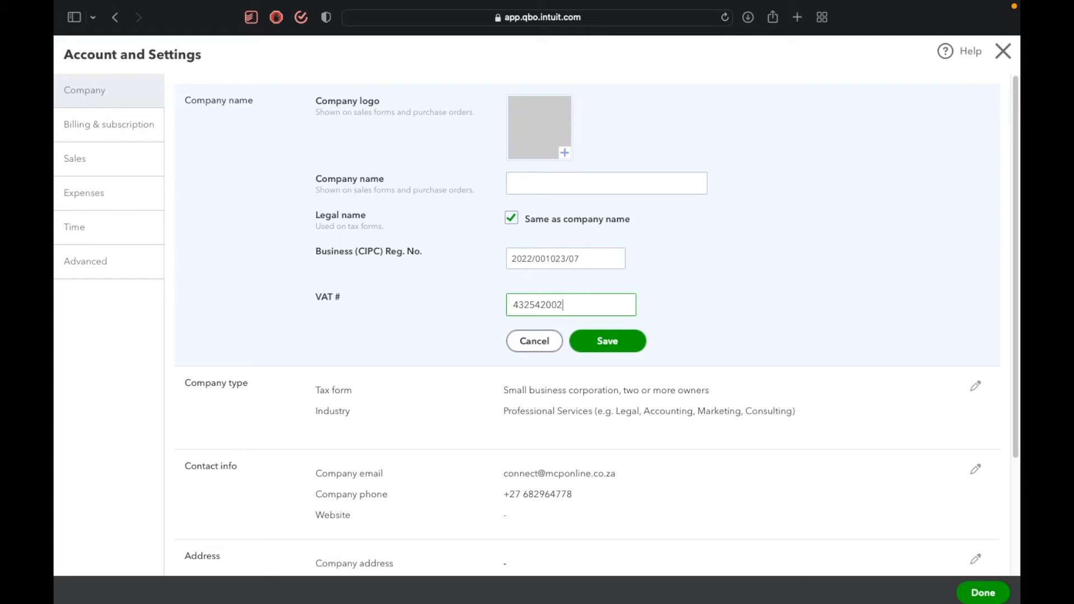
Enter the company's VAT number and save the company name section.
{"action": "left_click", "coordinate": [608, 342]}
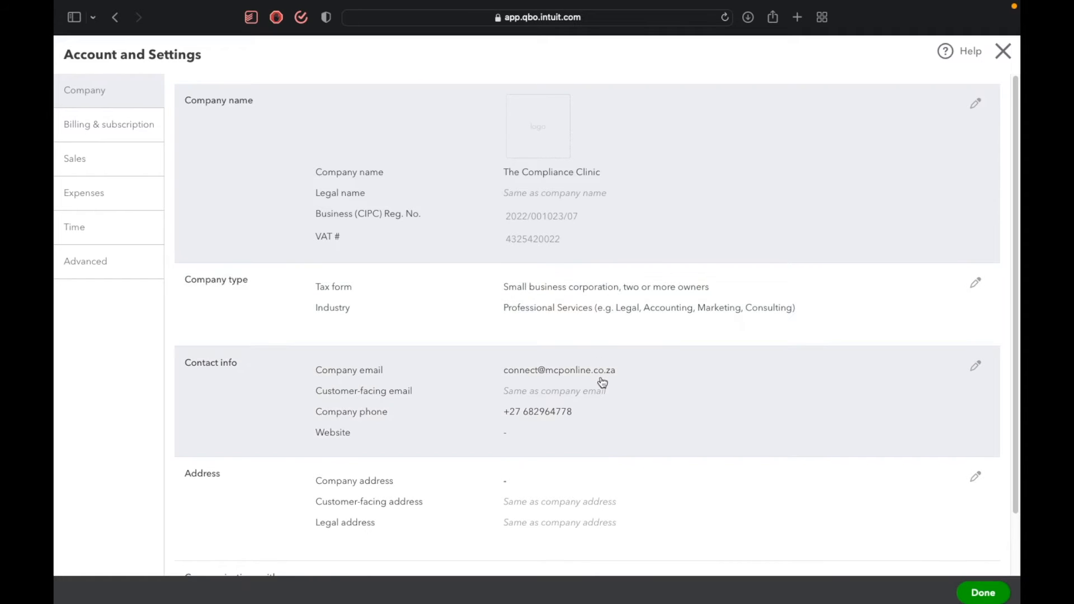
{"action": "scroll", "coordinate": [602, 383], "scroll_direction": "down", "scroll_amount": 3}
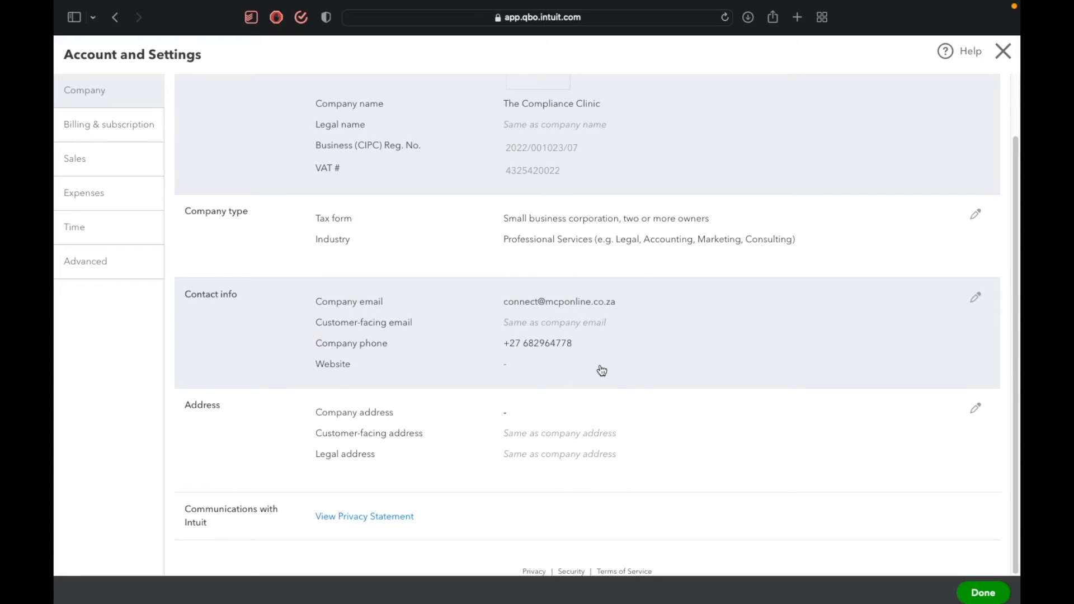
{"action": "left_click", "coordinate": [603, 371]}
{"action": "left_click", "coordinate": [573, 420]}
{"action": "type", "text": "www.mcpo"}
{"action": "type", "text": "nl"}
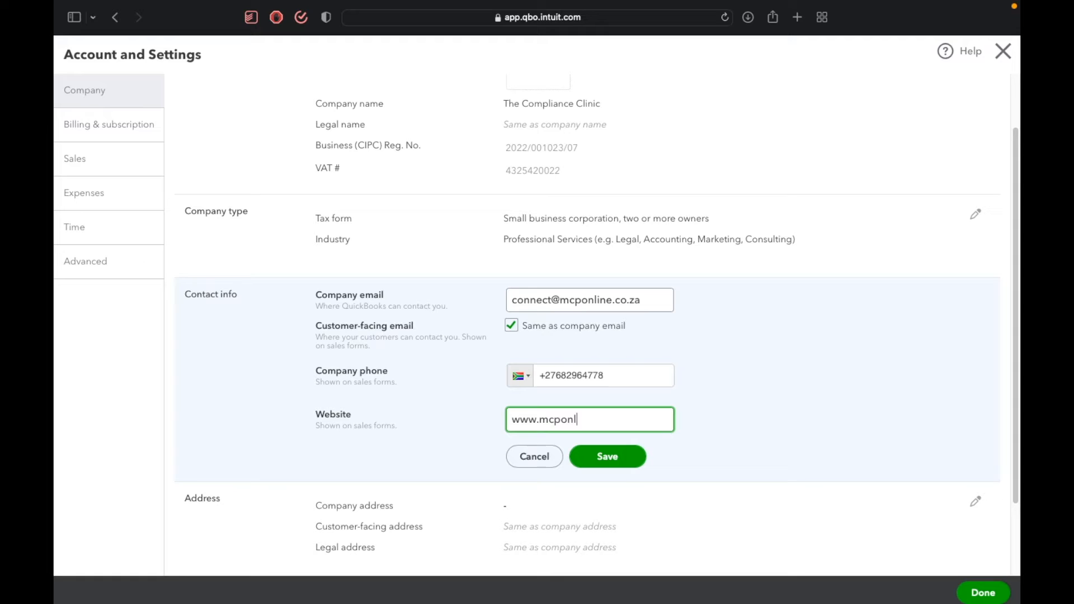
{"action": "type", "text": "ine.co.za"}
{"action": "left_click", "coordinate": [598, 452]}
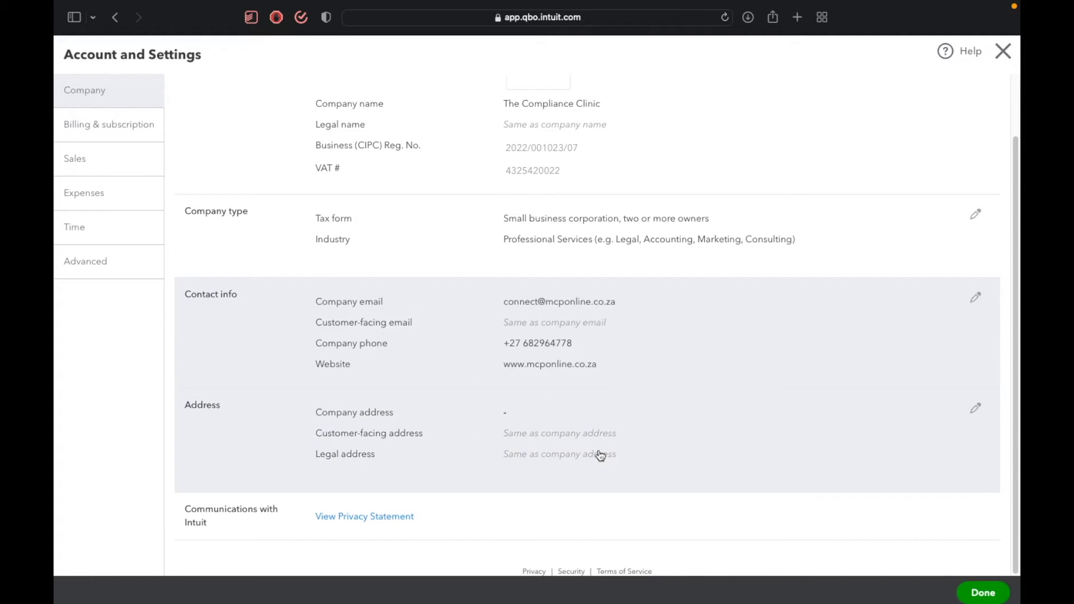
Open the address section for editing and enter the street address and city of the company address.
{"action": "left_click", "coordinate": [602, 423]}
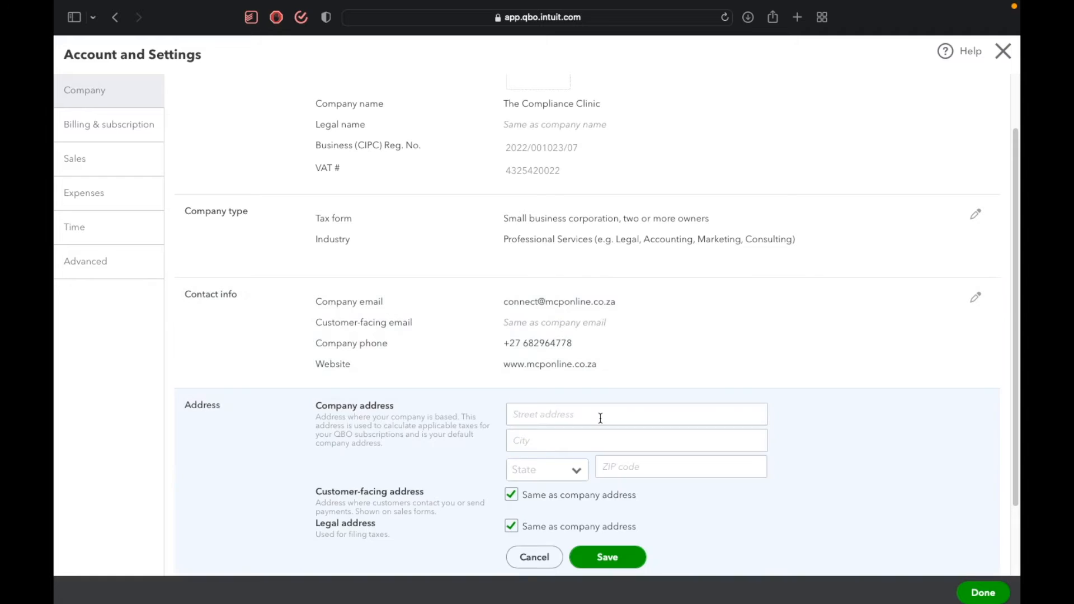
{"action": "left_click", "coordinate": [603, 418]}
{"action": "left_click", "coordinate": [603, 418]}
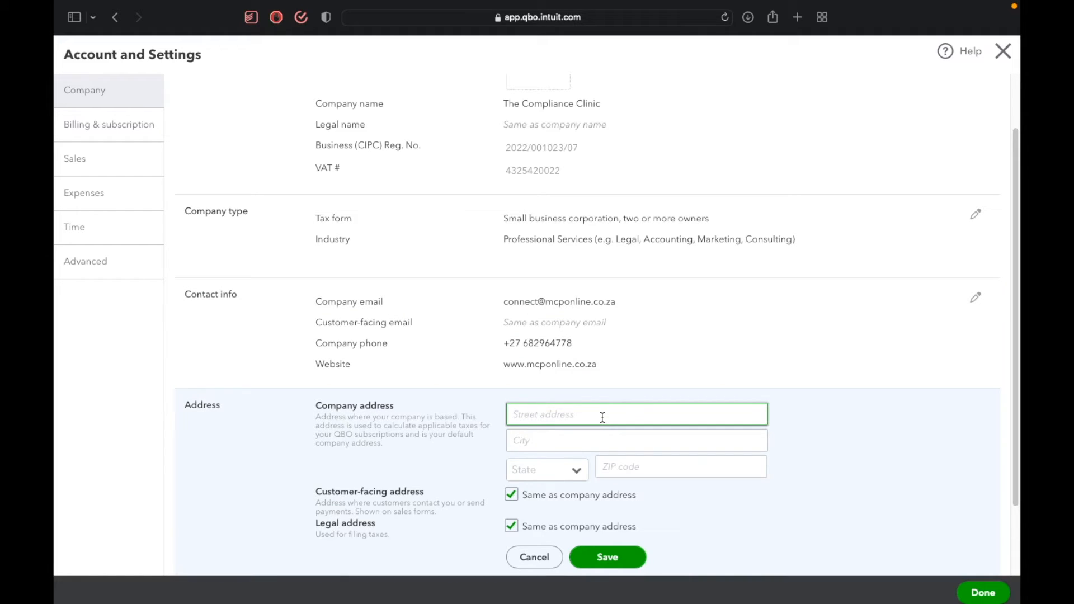
{"action": "key", "text": "Tab"}
{"action": "type", "text": "M"}
{"action": "key", "text": "BackSpace"}
{"action": "type", "text": "Johannesburg"}
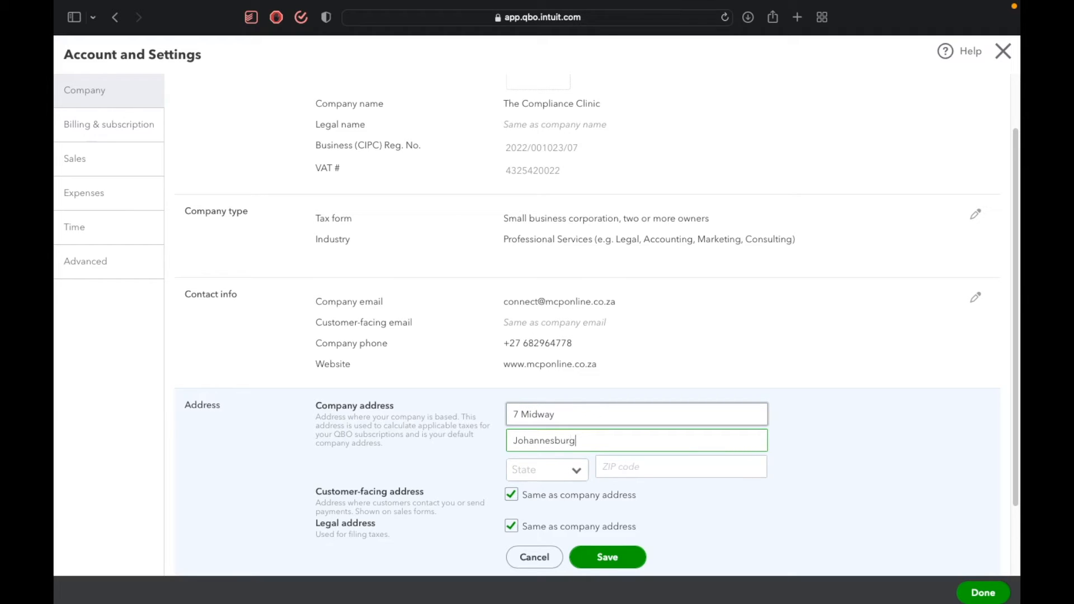
{"action": "key", "text": "Tab"}
Select the province, enter the postal code of the company address, and save the address section.
{"action": "left_click", "coordinate": [569, 470]}
{"action": "left_click", "coordinate": [557, 345]}
{"action": "left_click", "coordinate": [611, 472]}
{"action": "type", "text": "168"}
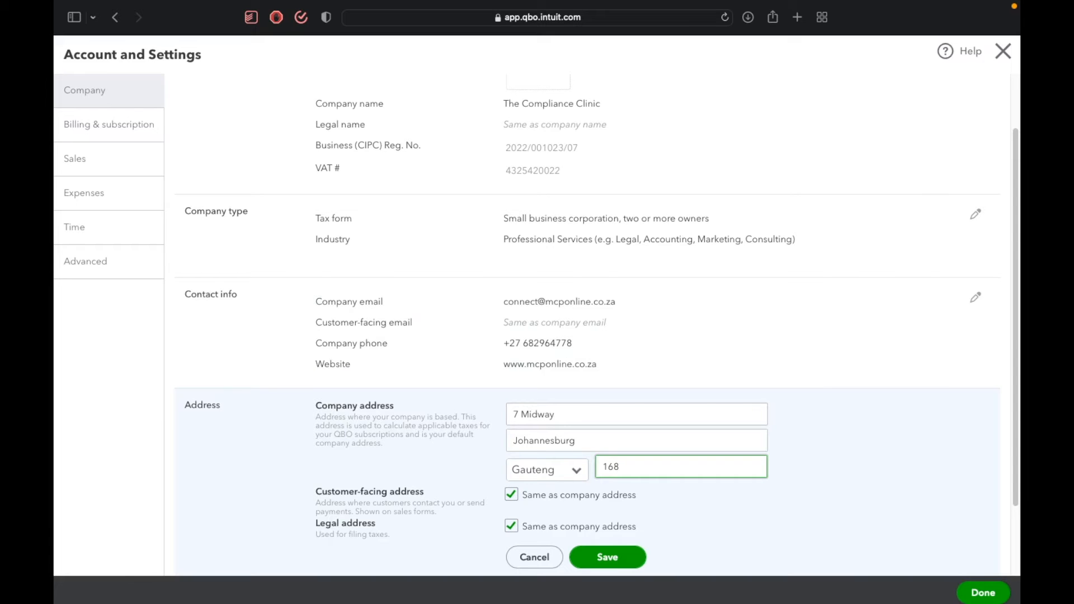
{"action": "type", "text": "1"}
{"action": "scroll", "coordinate": [597, 326], "scroll_direction": "down", "scroll_amount": 1}
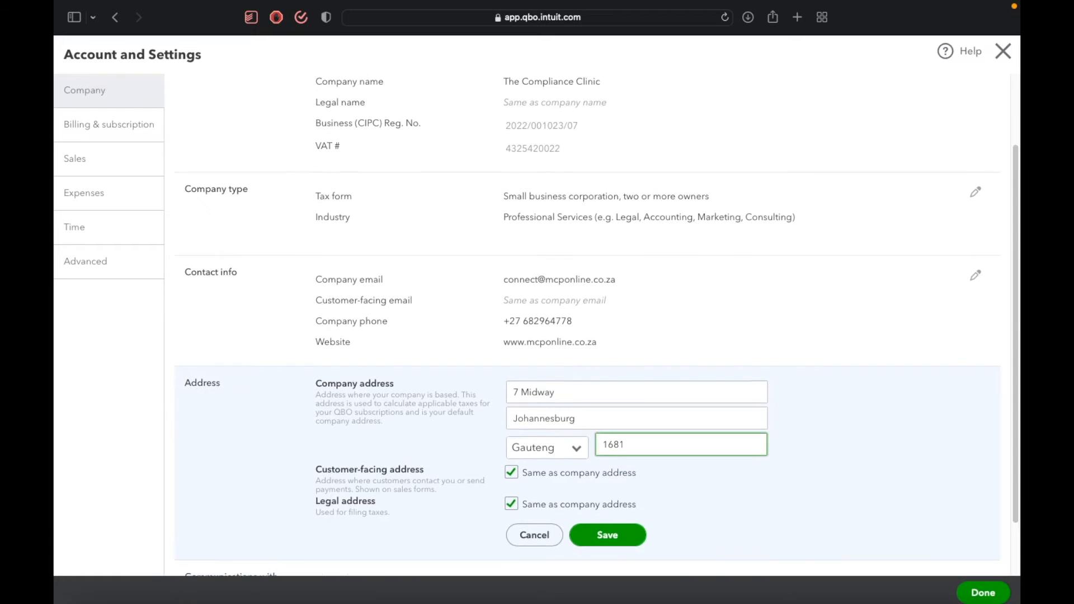
{"action": "scroll", "coordinate": [613, 473], "scroll_direction": "down", "scroll_amount": 3}
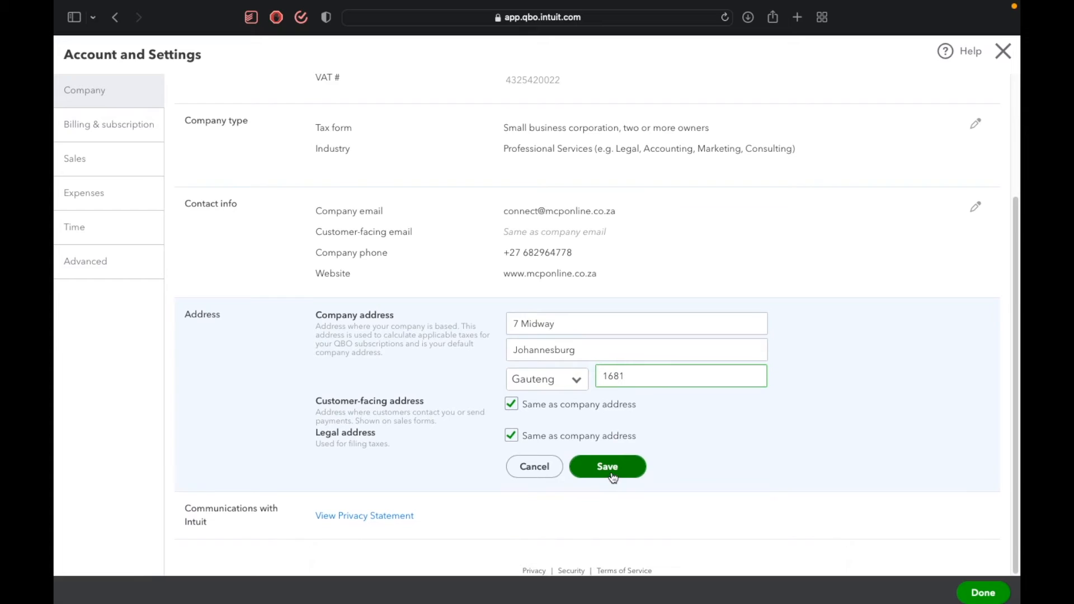
{"action": "left_click", "coordinate": [610, 470]}
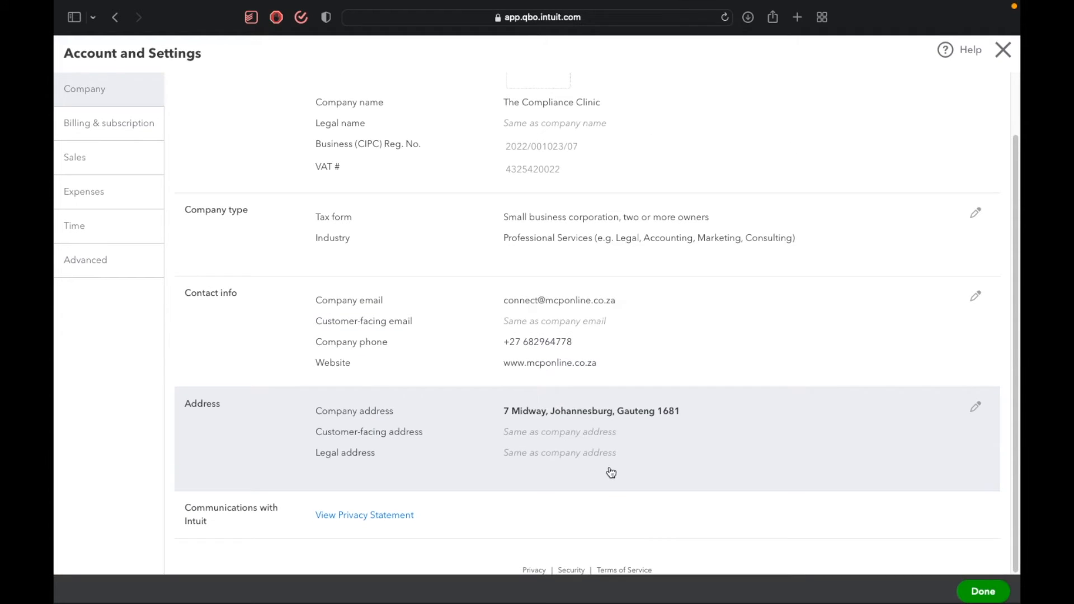
{"action": "scroll", "coordinate": [611, 473], "scroll_direction": "up", "scroll_amount": 3}
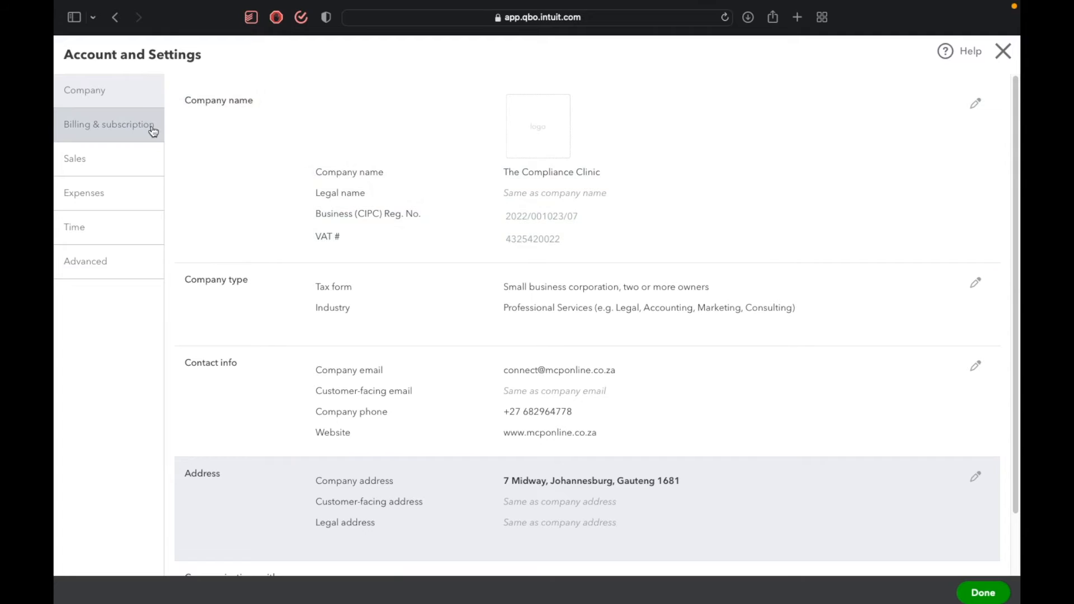
Review the billing and subscription plan, and set the preferred invoice terms in the sales form content to Due on receipt.
{"action": "left_click", "coordinate": [151, 129]}
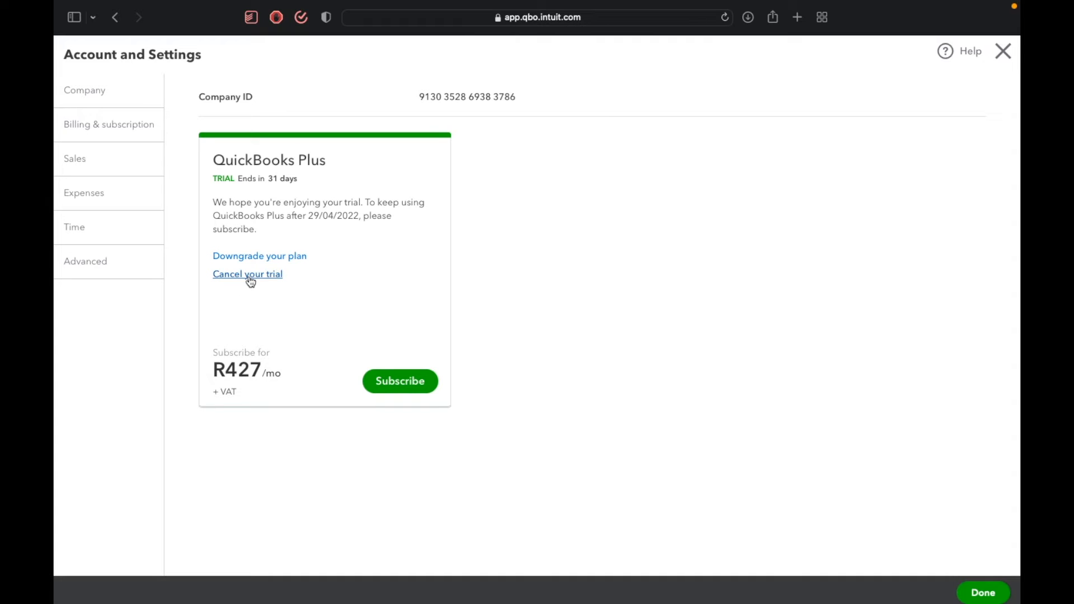
{"action": "left_click", "coordinate": [105, 166]}
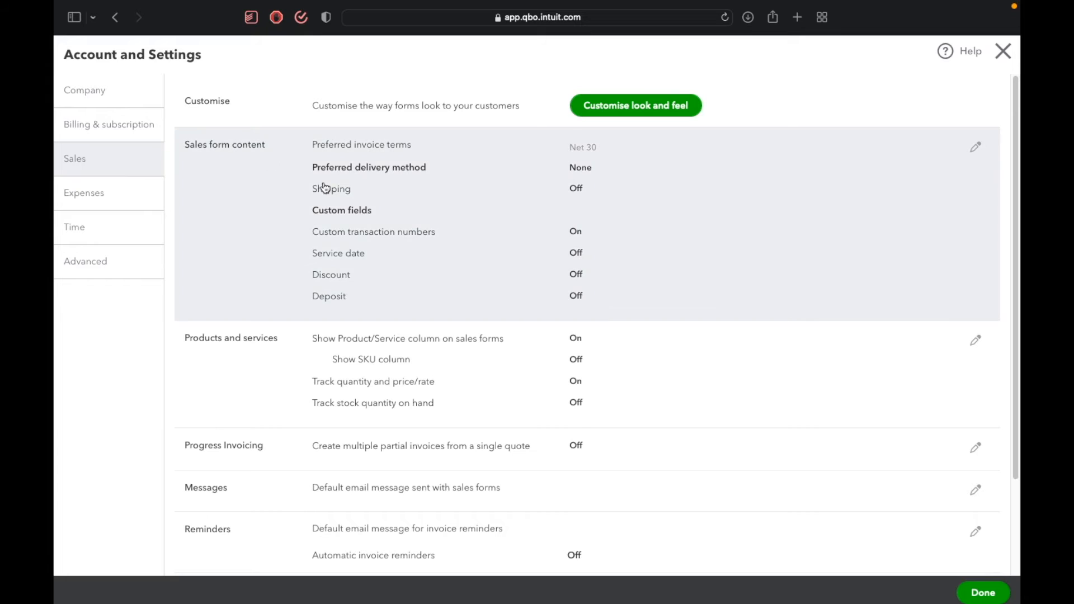
{"action": "left_click", "coordinate": [324, 186]}
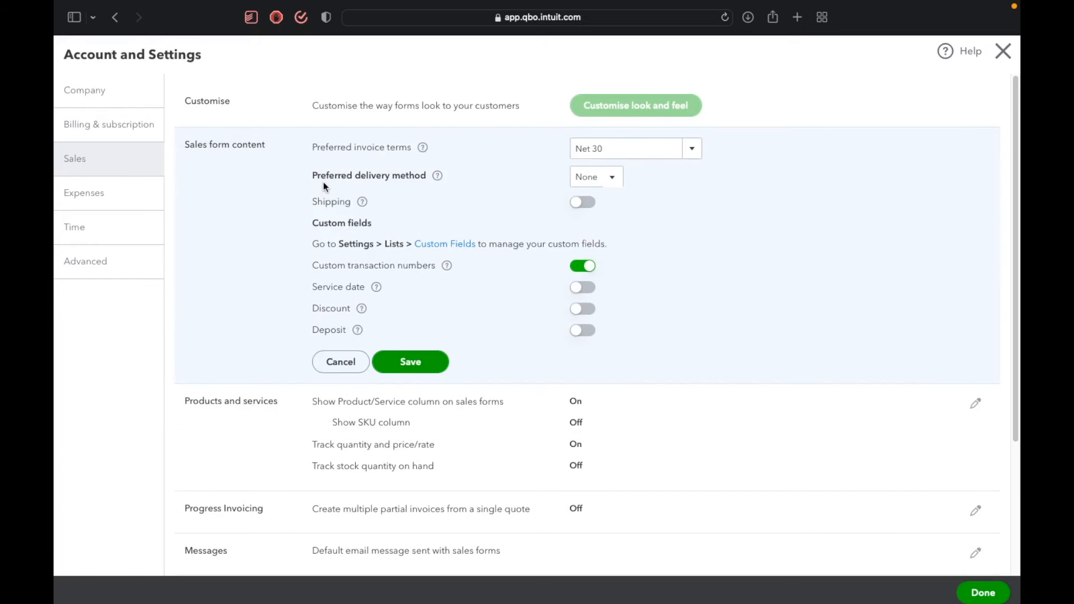
{"action": "left_click", "coordinate": [699, 147]}
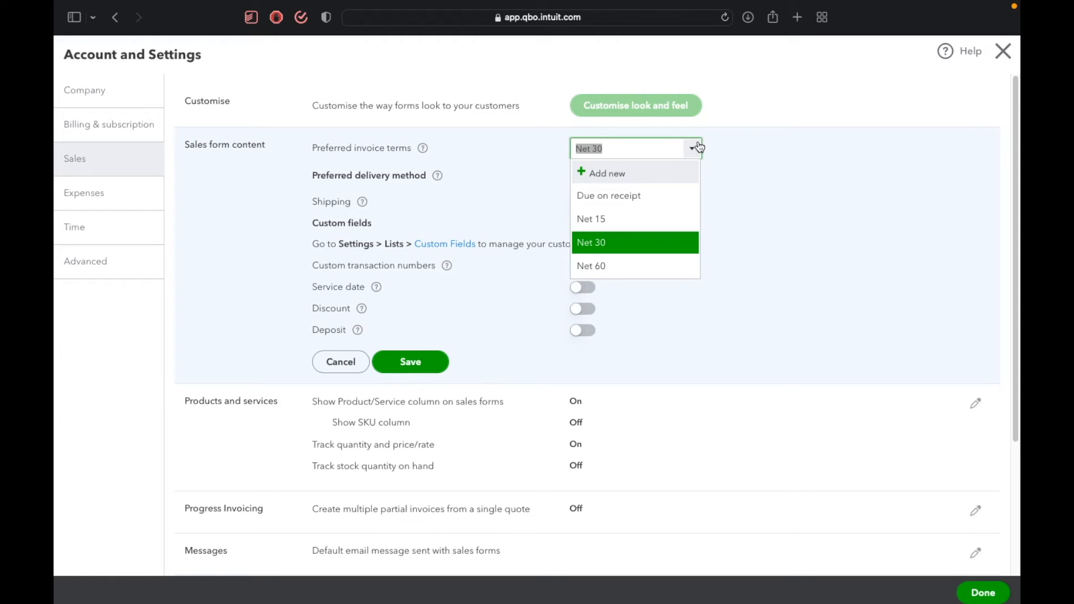
{"action": "left_click", "coordinate": [655, 196]}
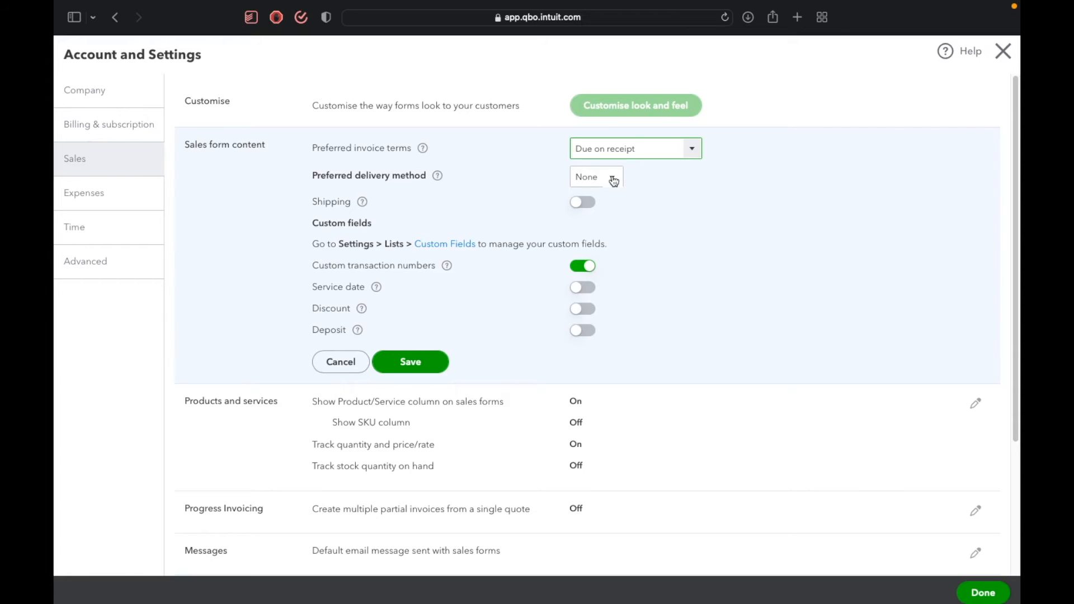
{"action": "left_click", "coordinate": [614, 179]}
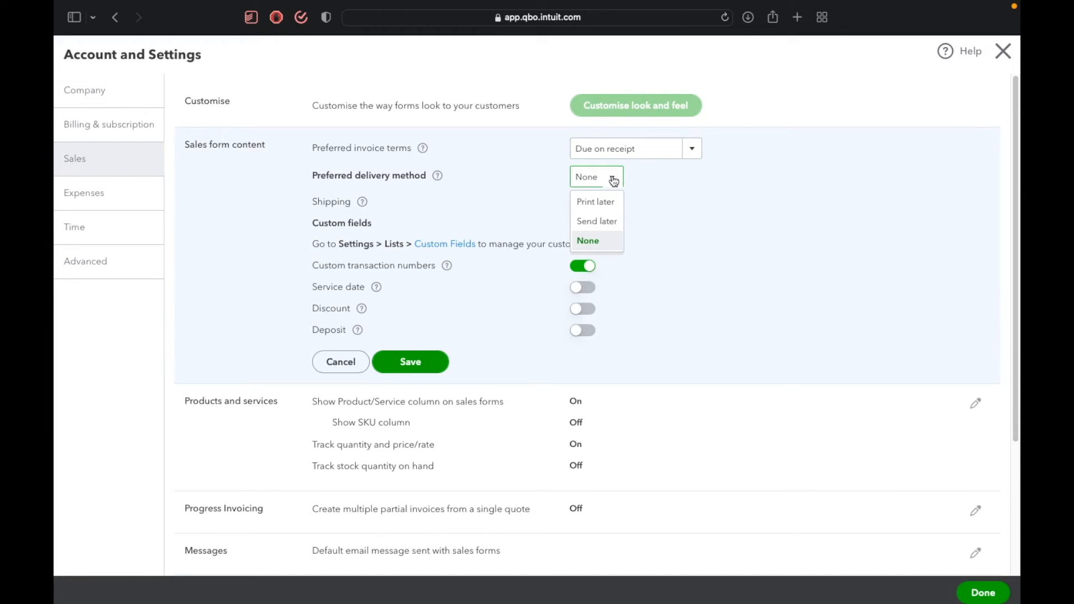
{"action": "left_click", "coordinate": [664, 185]}
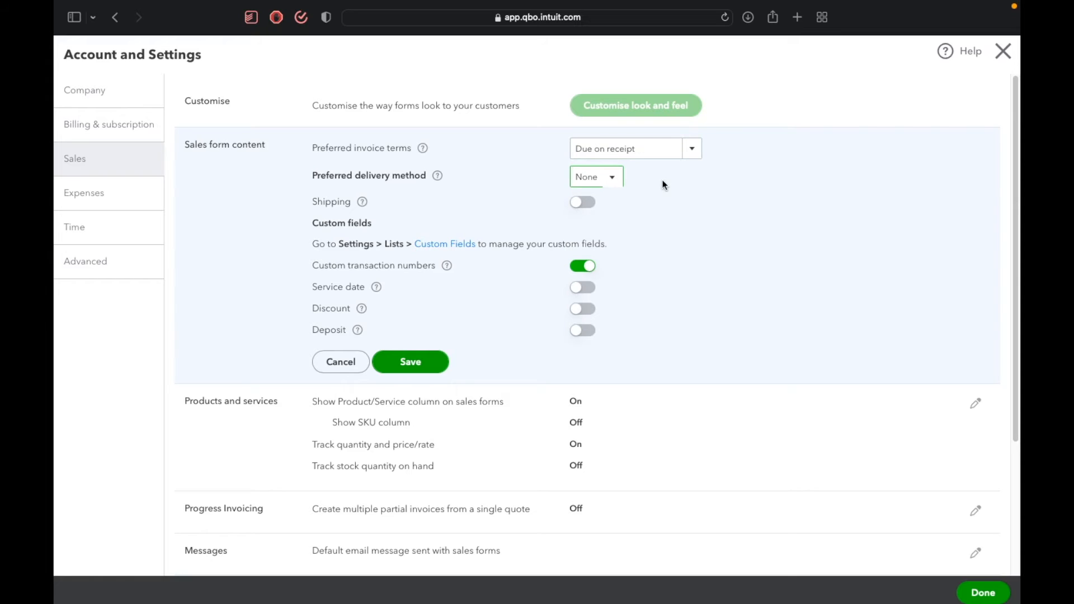
{"action": "left_click", "coordinate": [691, 150]}
{"action": "left_click", "coordinate": [786, 152]}
Turn on discount, deposit and service date in the sales form content and save the section.
{"action": "left_click", "coordinate": [587, 312]}
{"action": "left_click", "coordinate": [588, 331]}
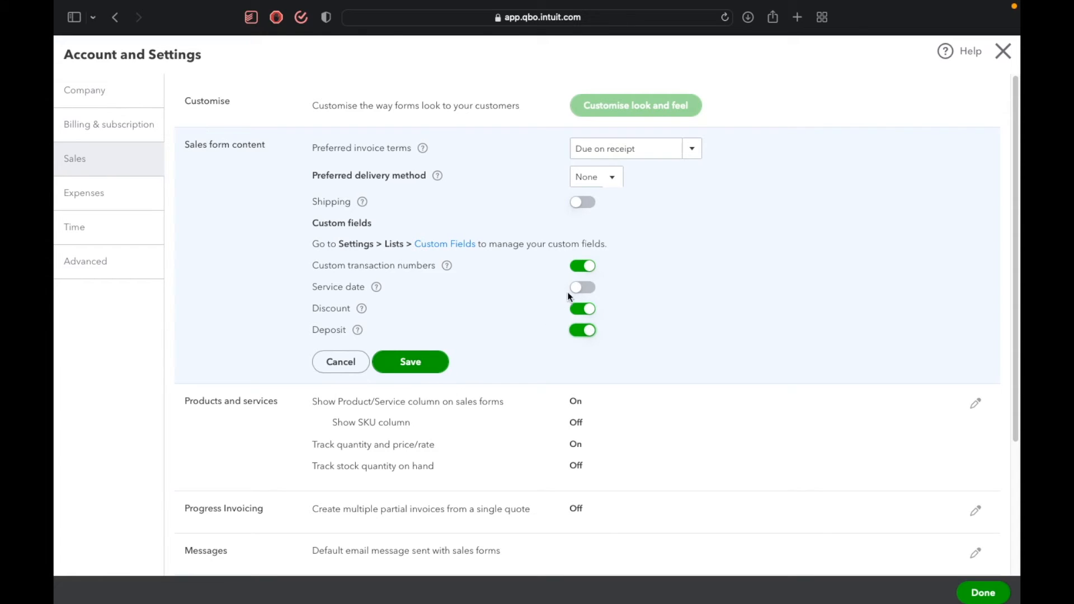
{"action": "left_click", "coordinate": [583, 289]}
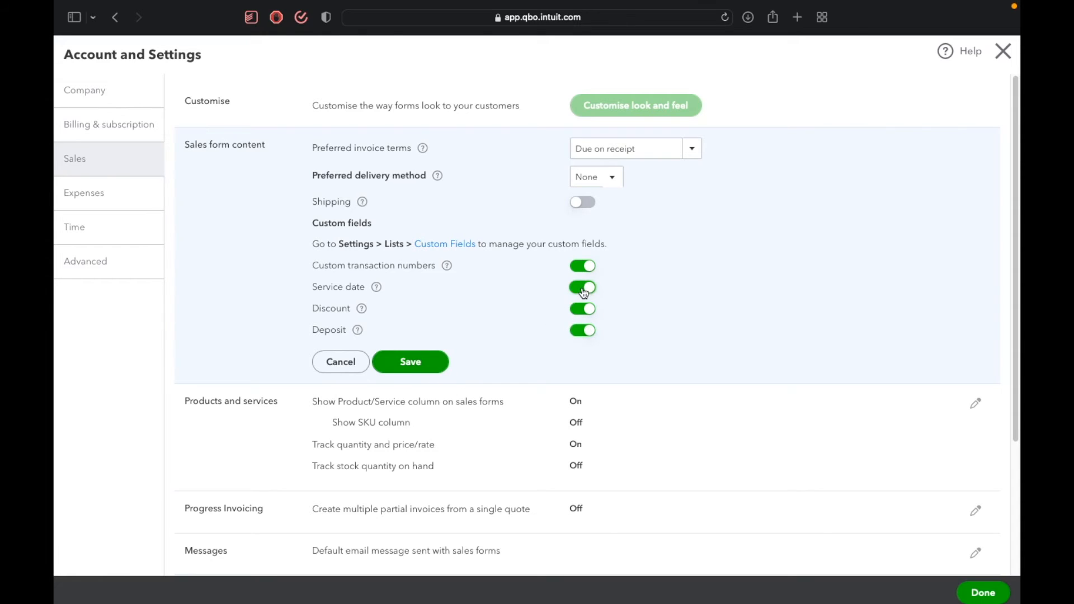
{"action": "left_click", "coordinate": [404, 367]}
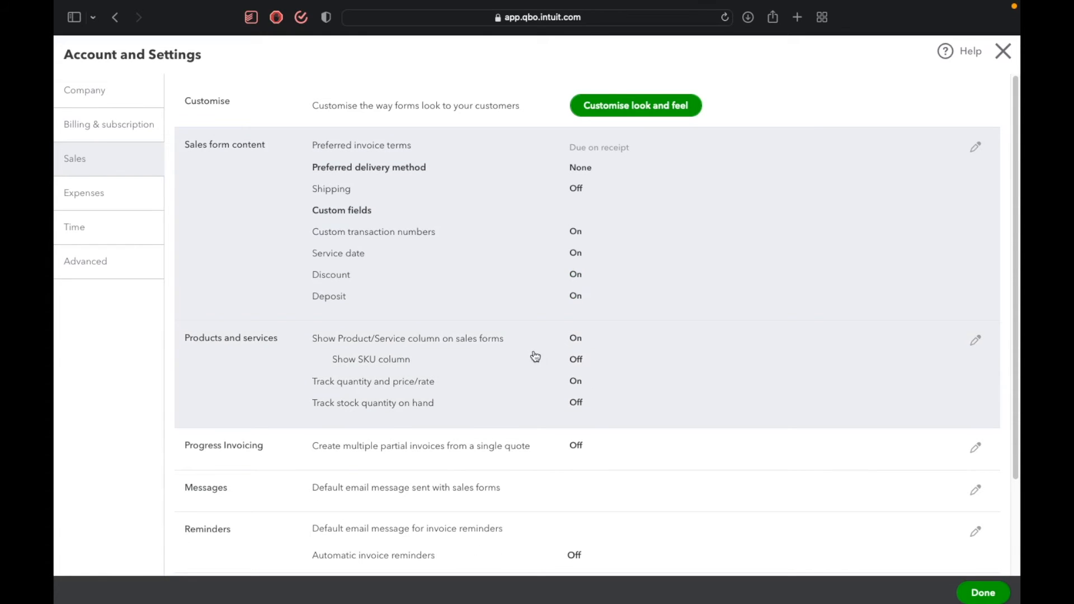
Turn on stock quantity tracking in the products and services settings, accept inventory tracking, and save the section.
{"action": "left_click", "coordinate": [534, 355]}
{"action": "scroll", "coordinate": [537, 347], "scroll_direction": "down", "scroll_amount": 2}
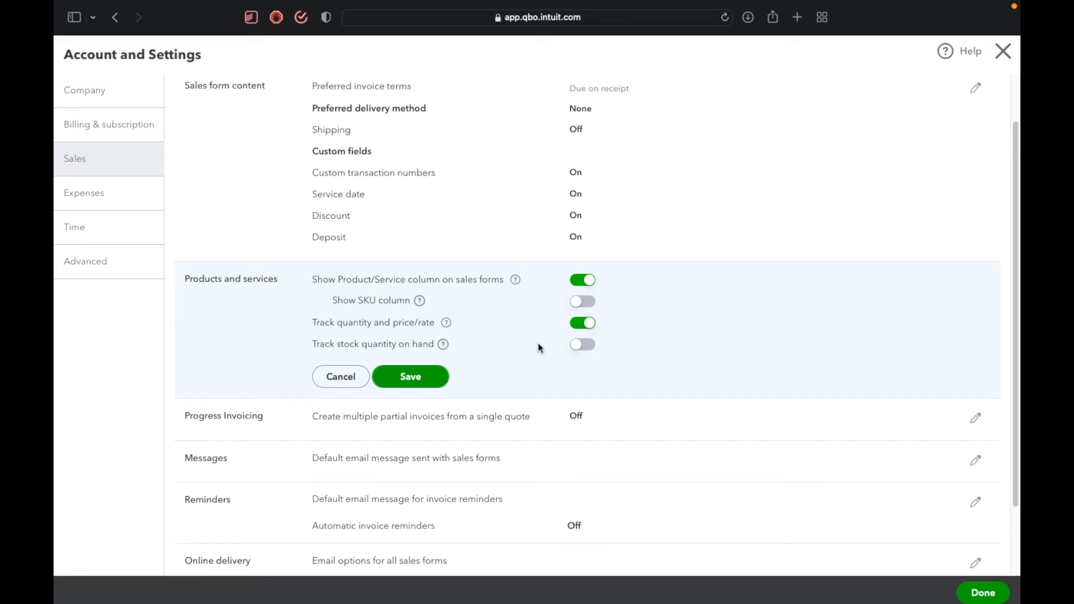
{"action": "left_click", "coordinate": [586, 346]}
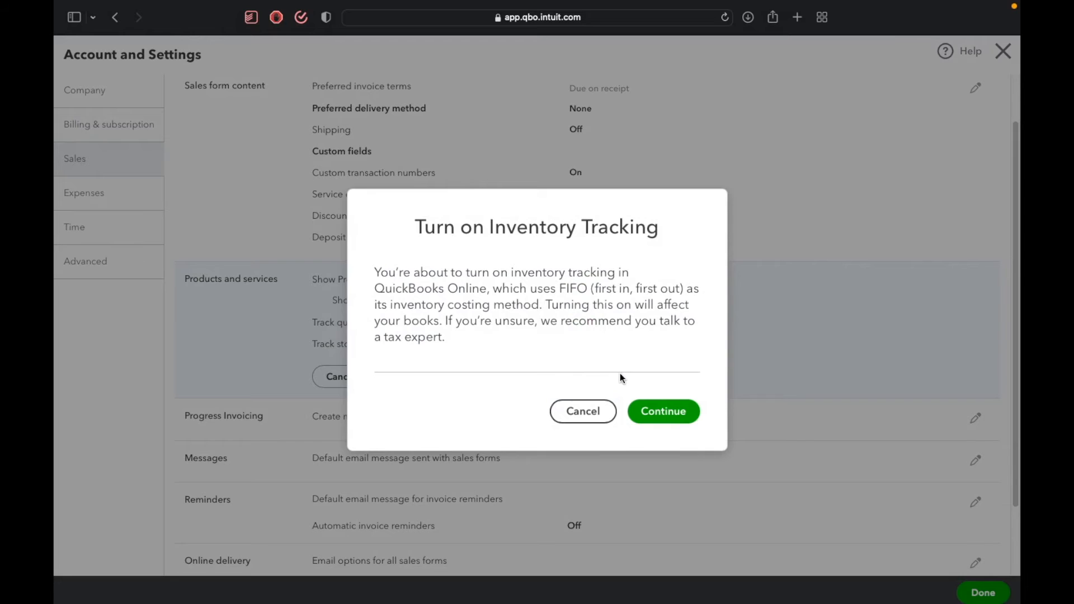
{"action": "left_click", "coordinate": [654, 412]}
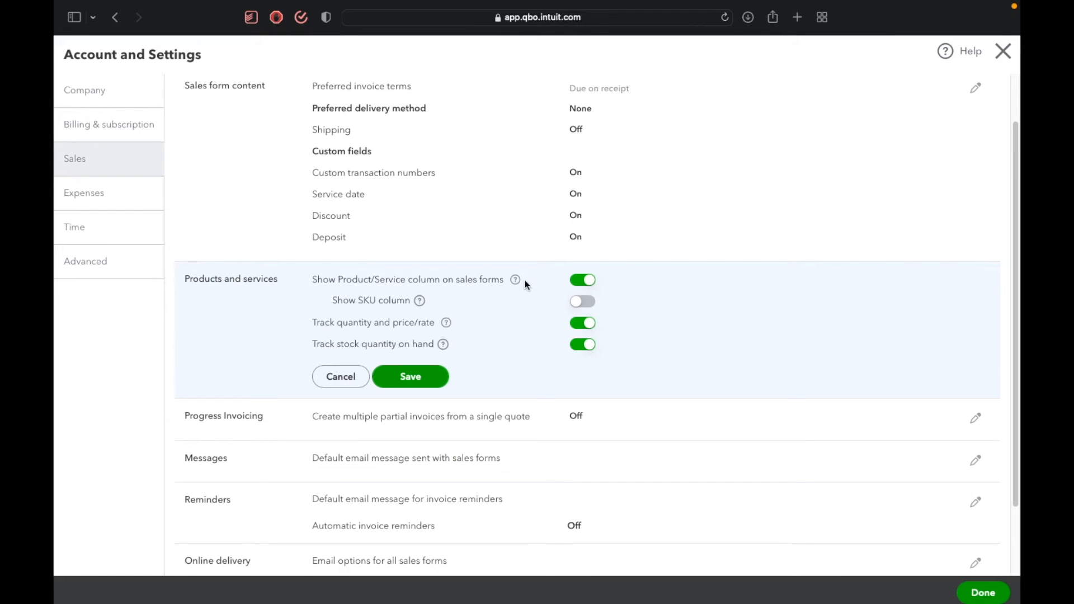
{"action": "left_click", "coordinate": [409, 376]}
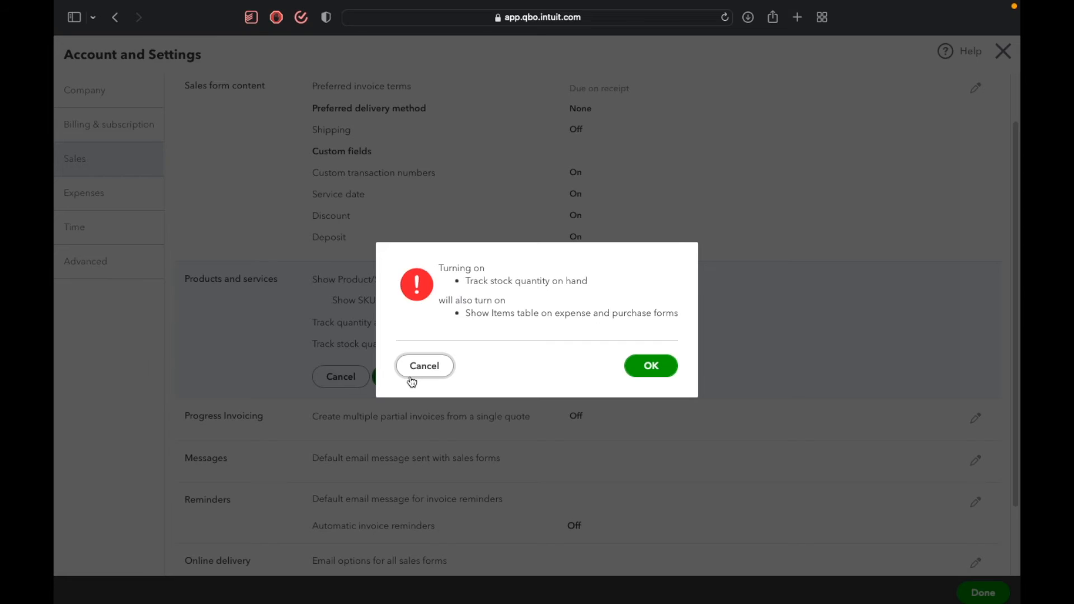
{"action": "left_click", "coordinate": [652, 366]}
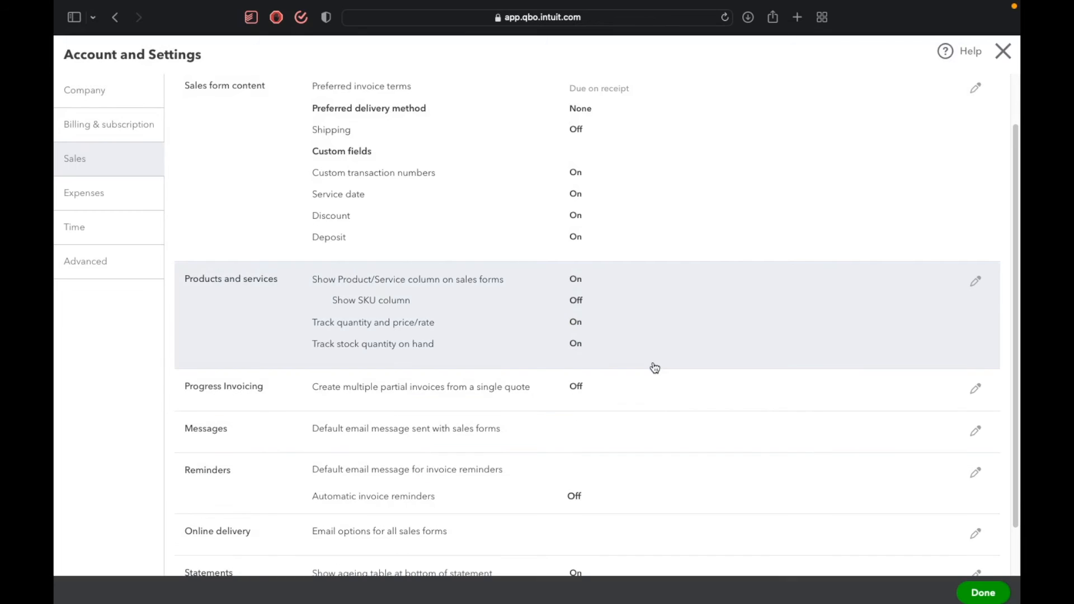
Examine the progress invoicing option and the online delivery email options in the sales settings.
{"action": "scroll", "coordinate": [637, 392], "scroll_direction": "down", "scroll_amount": 2}
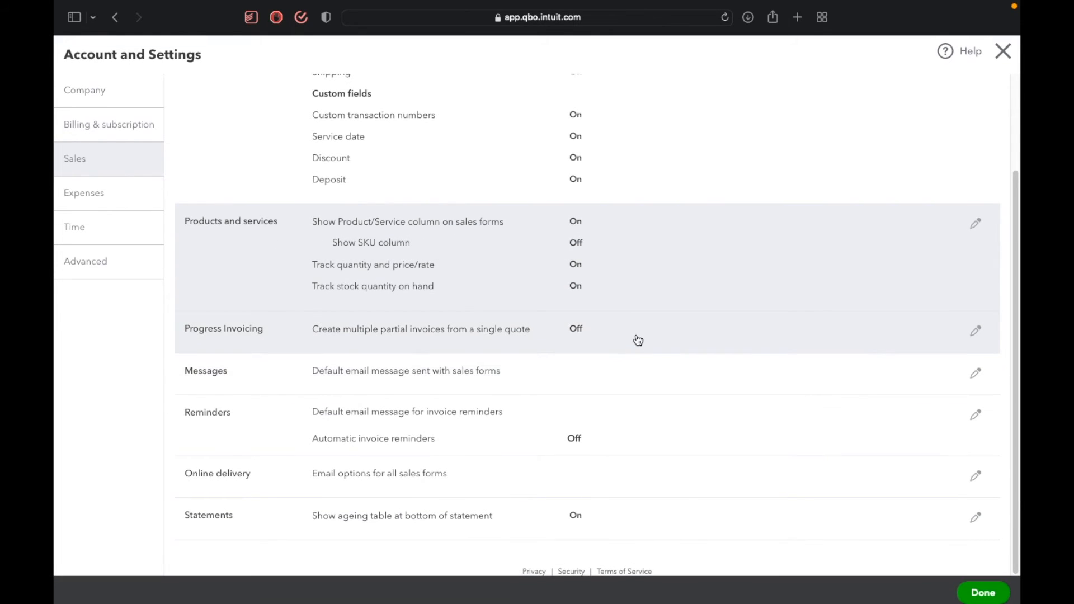
{"action": "left_click", "coordinate": [638, 341]}
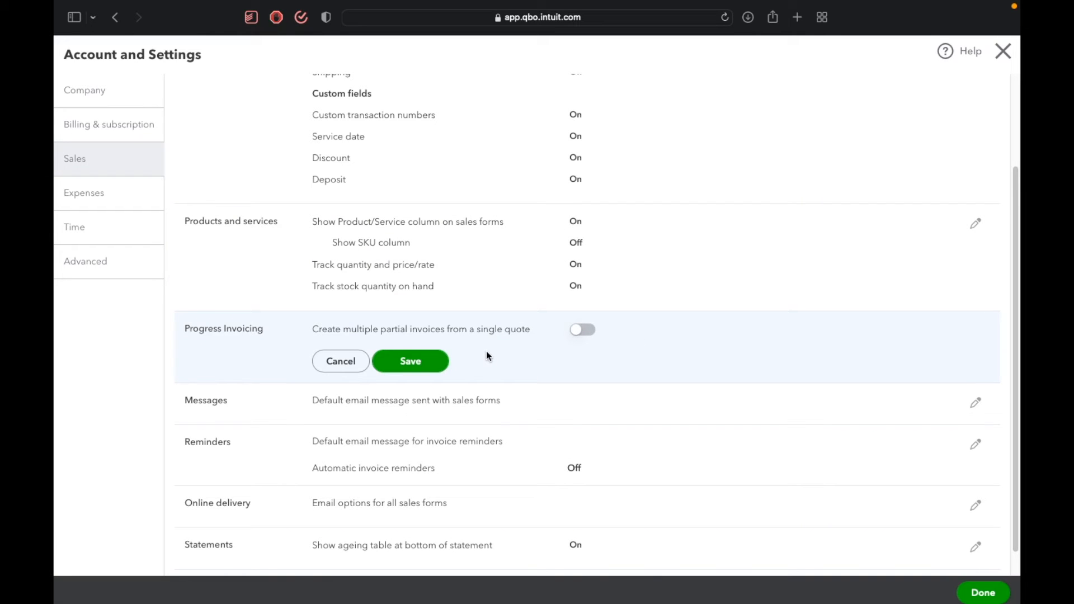
{"action": "left_click", "coordinate": [334, 362]}
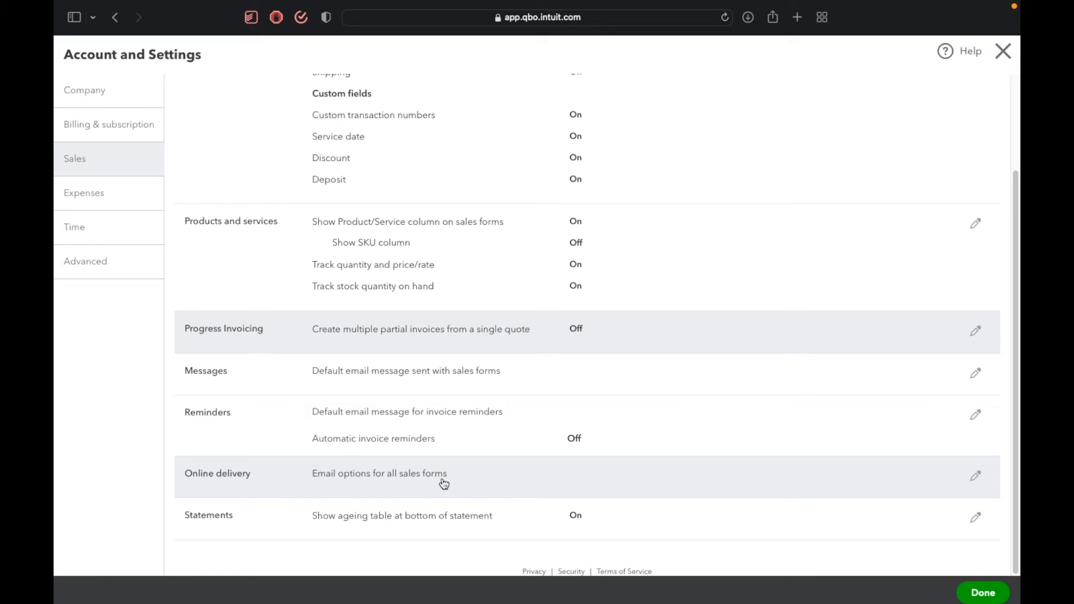
{"action": "left_click", "coordinate": [444, 484]}
{"action": "scroll", "coordinate": [453, 523], "scroll_direction": "down", "scroll_amount": 3}
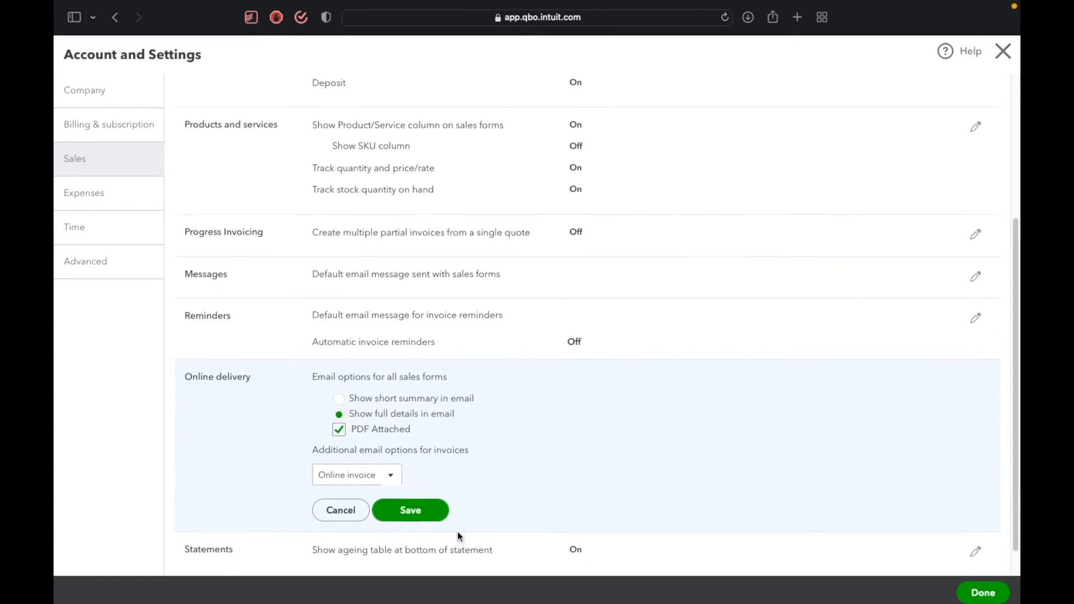
{"action": "scroll", "coordinate": [460, 538], "scroll_direction": "down", "scroll_amount": 1}
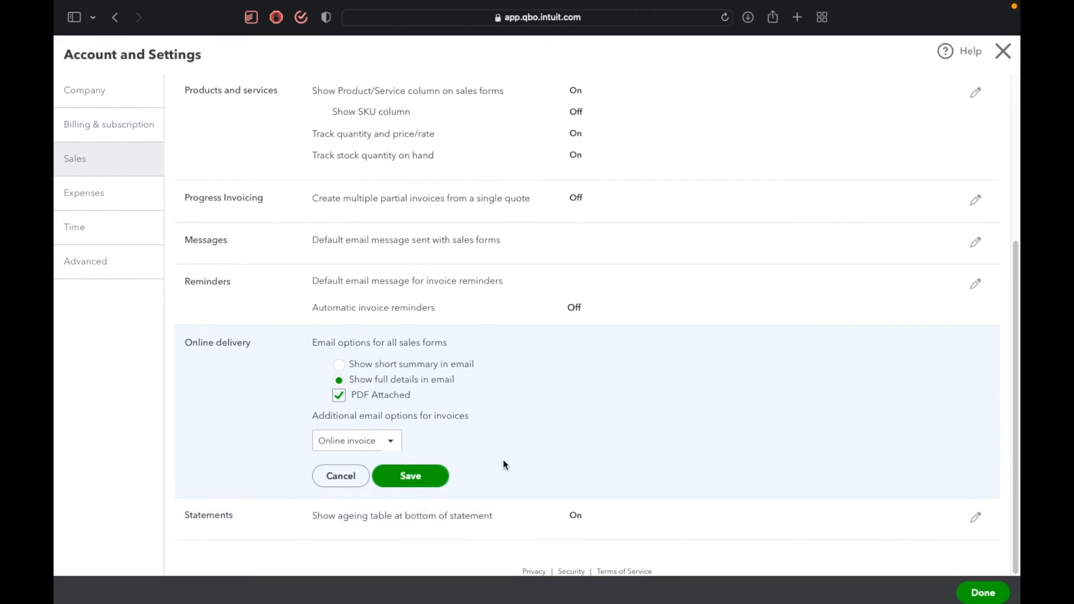
{"action": "scroll", "coordinate": [502, 472], "scroll_direction": "up", "scroll_amount": 5}
{"action": "scroll", "coordinate": [504, 480], "scroll_direction": "down", "scroll_amount": 2}
{"action": "scroll", "coordinate": [506, 483], "scroll_direction": "down", "scroll_amount": 3}
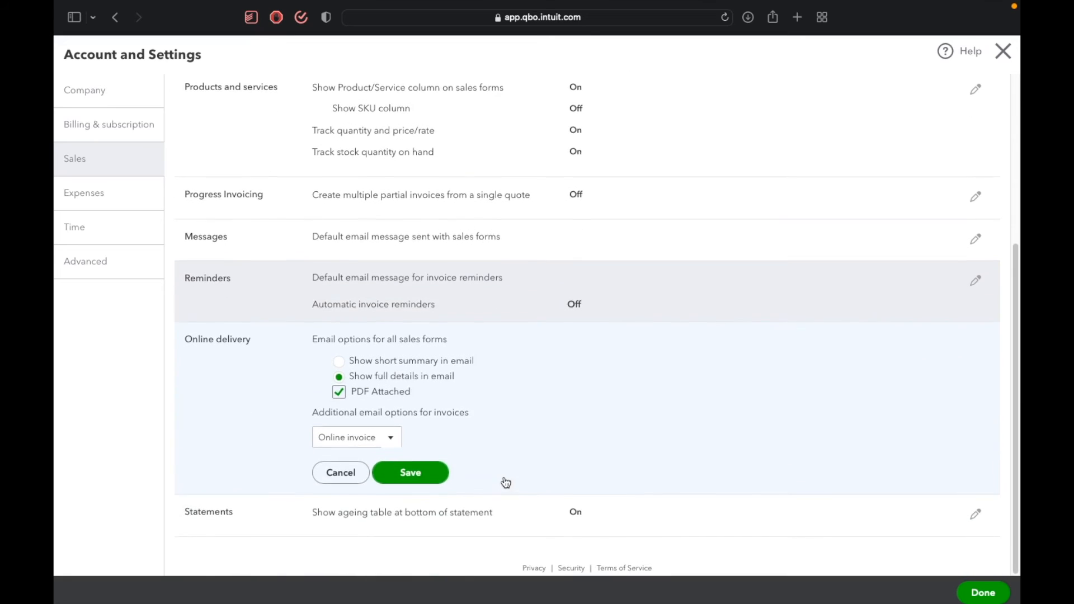
{"action": "scroll", "coordinate": [515, 545], "scroll_direction": "up", "scroll_amount": 5}
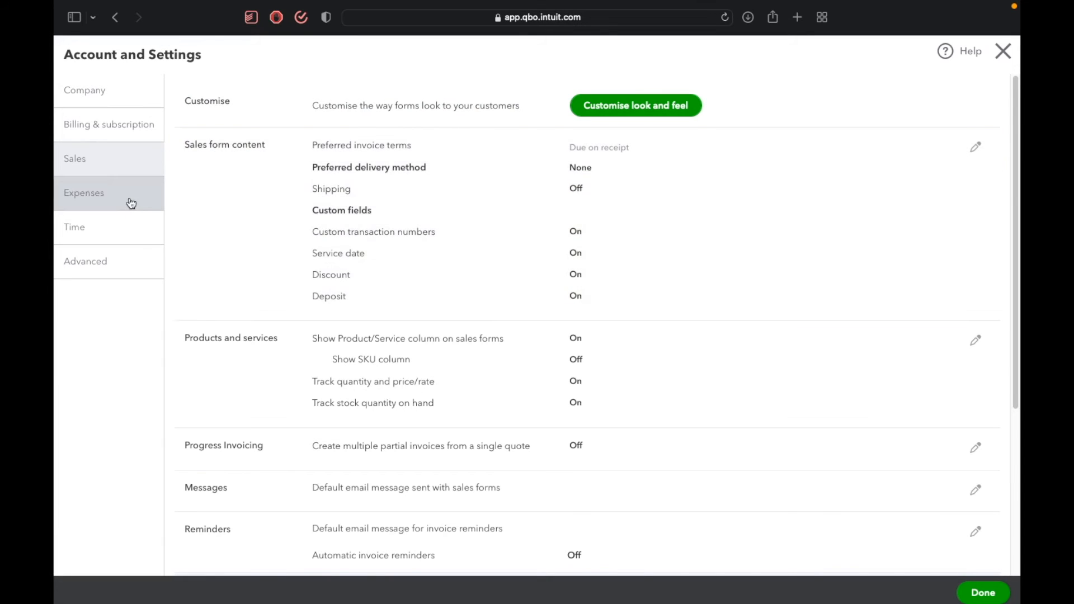
Review the bills and expenses settings, including the default bill payment term choices, and the time settings.
{"action": "left_click", "coordinate": [131, 203]}
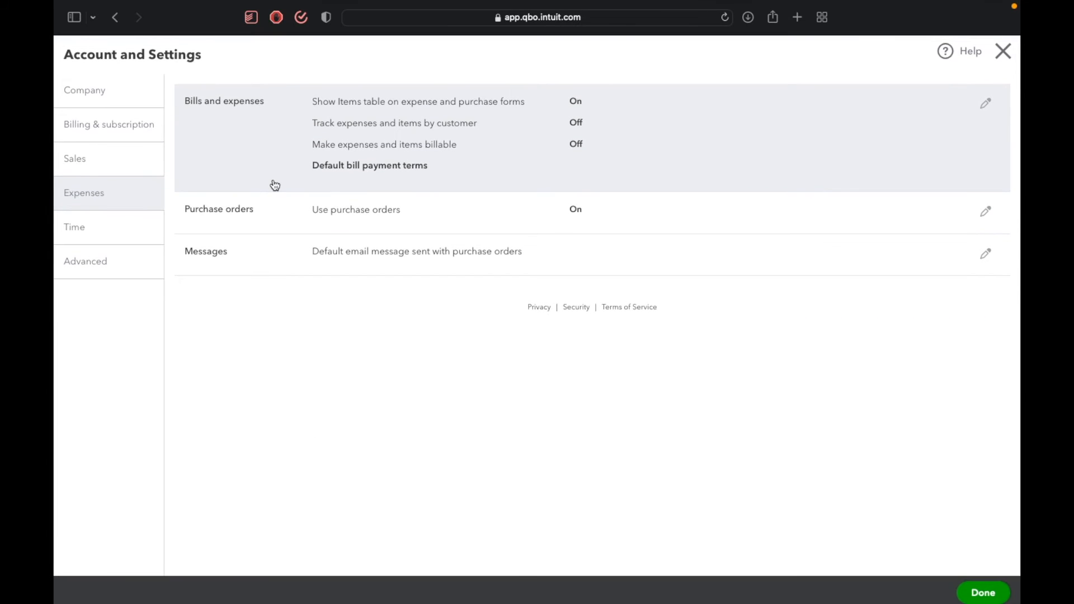
{"action": "left_click", "coordinate": [454, 127]}
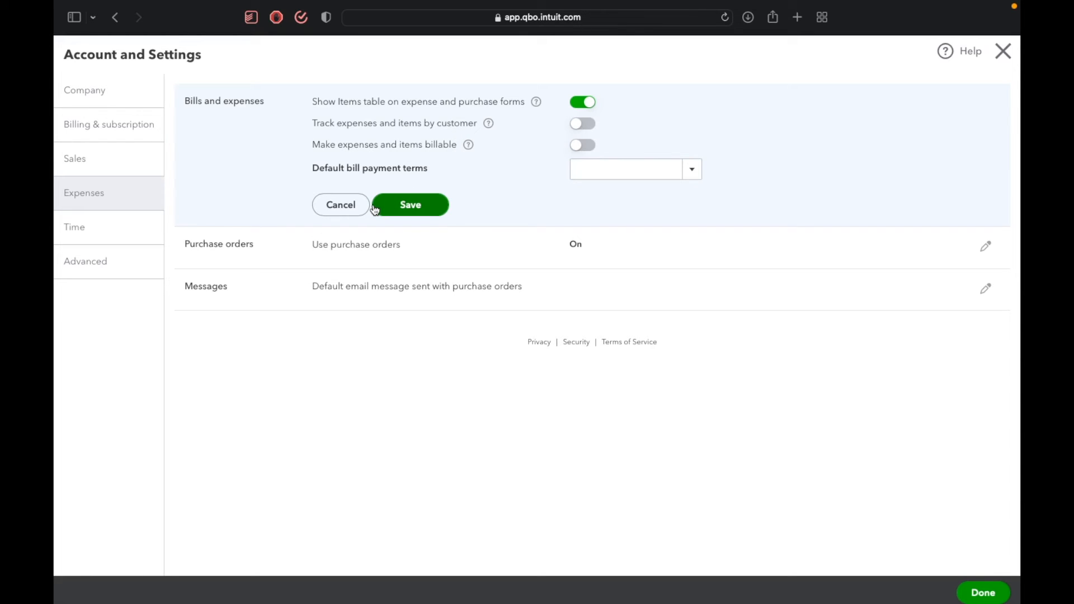
{"action": "left_click", "coordinate": [692, 170]}
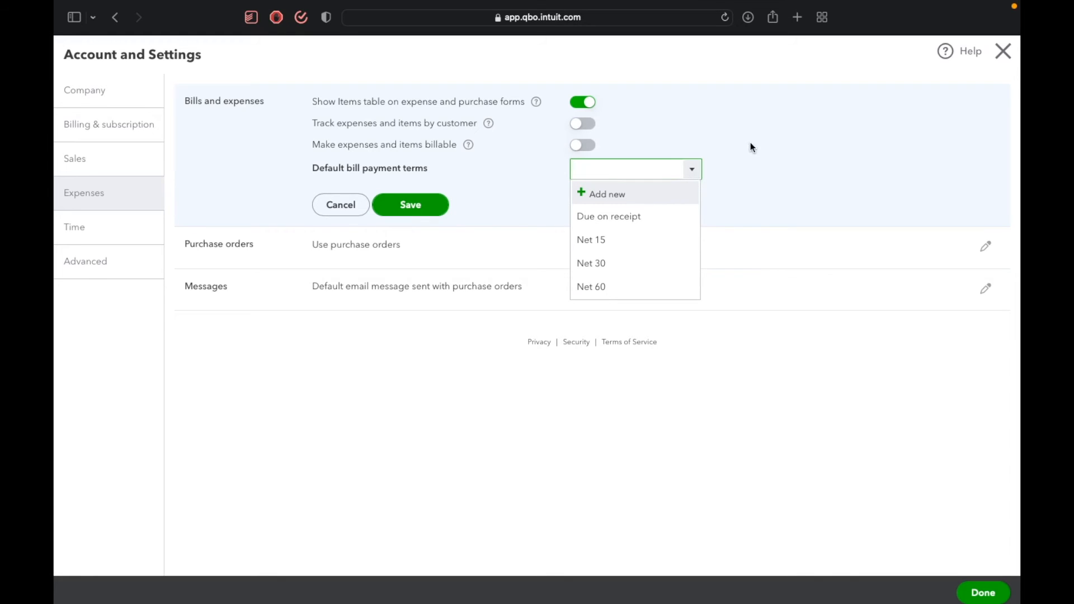
{"action": "left_click", "coordinate": [535, 186]}
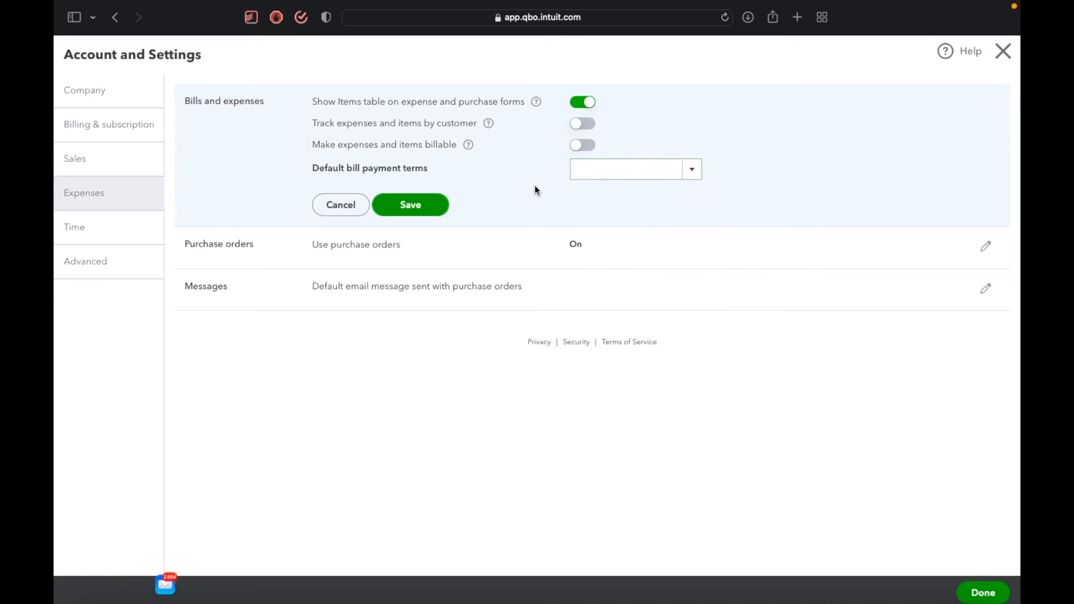
{"action": "left_click", "coordinate": [112, 230]}
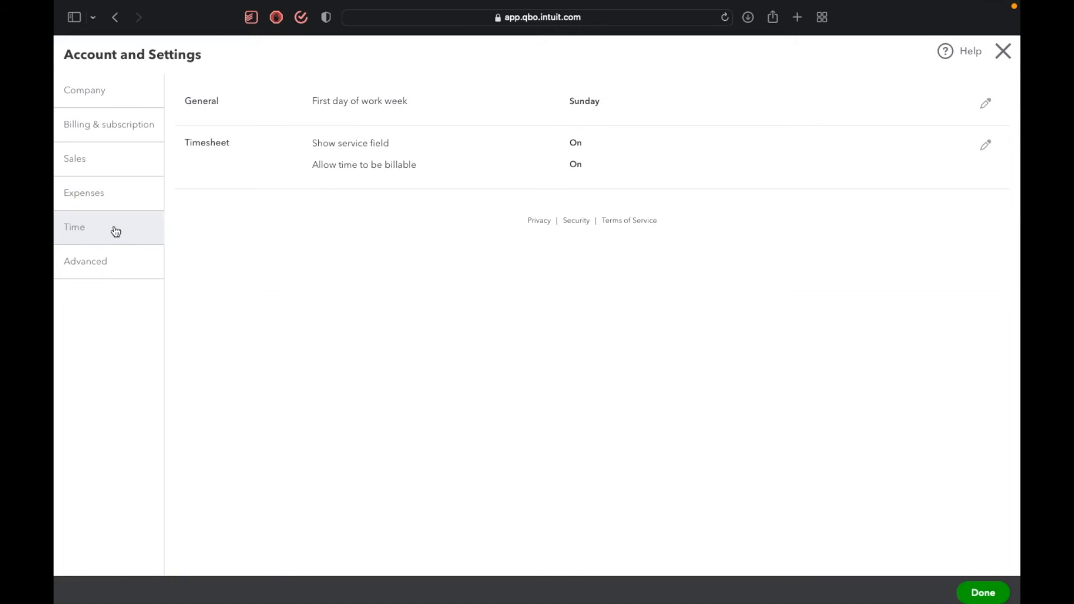
Set the first month of the financial year to March in the advanced accounting settings and save the section.
{"action": "left_click", "coordinate": [124, 261]}
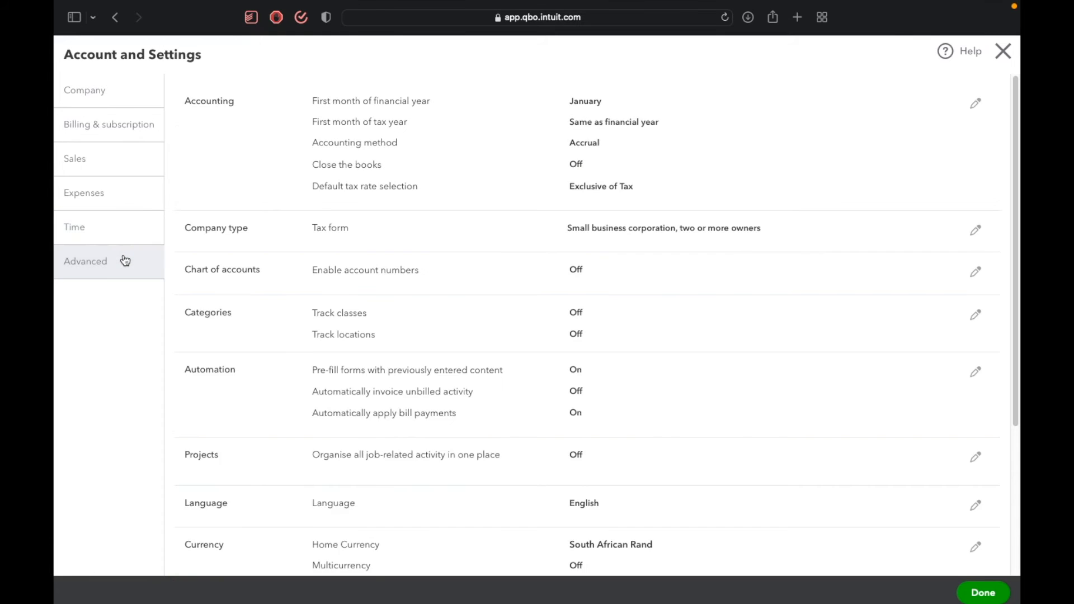
{"action": "left_click", "coordinate": [401, 173]}
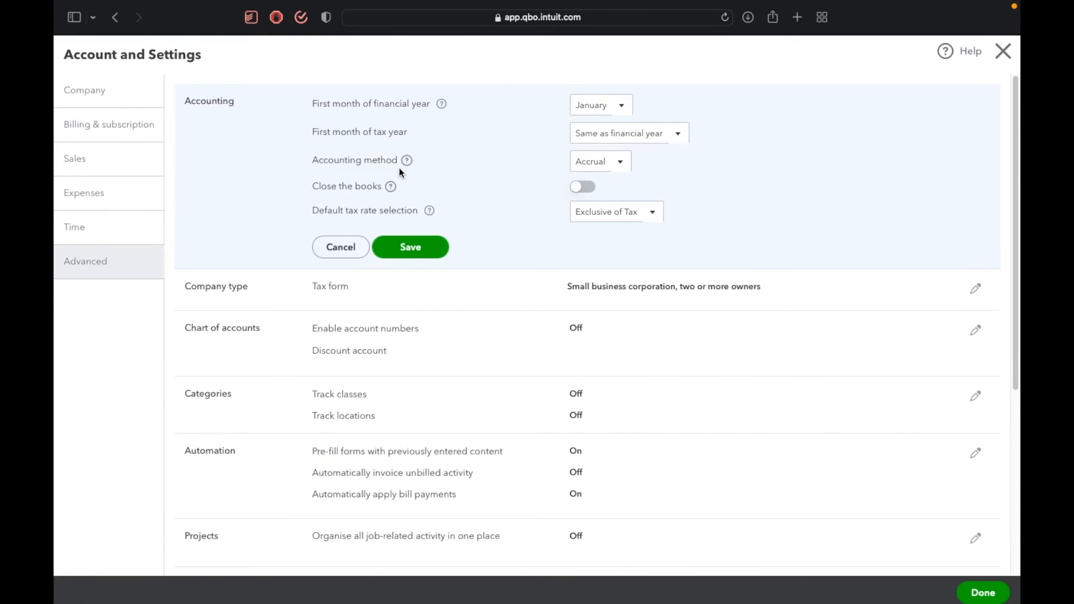
{"action": "left_click", "coordinate": [630, 111]}
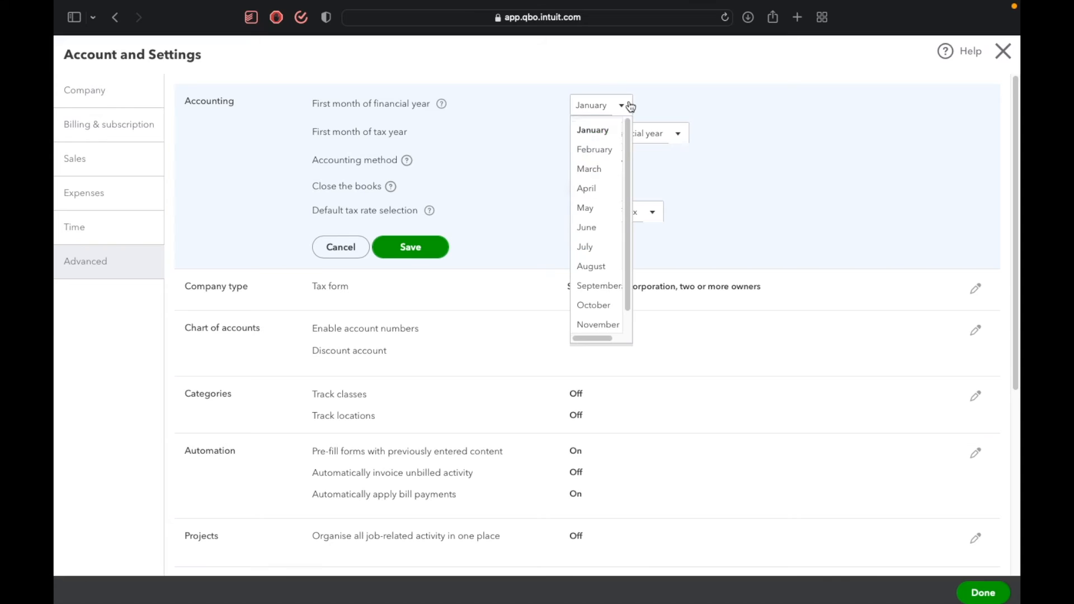
{"action": "left_click", "coordinate": [613, 170]}
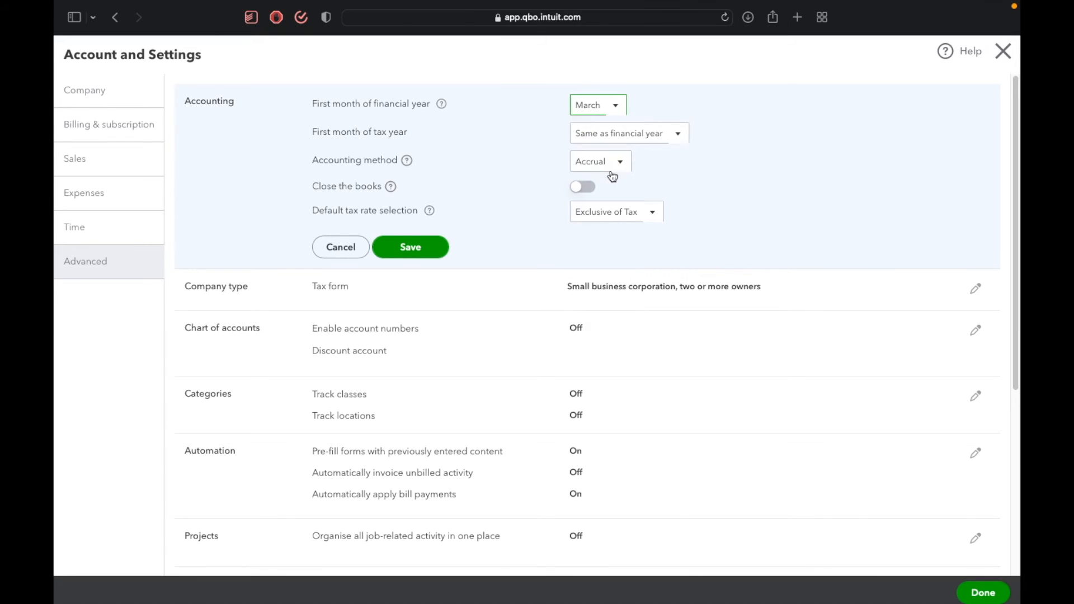
{"action": "left_click", "coordinate": [648, 210]}
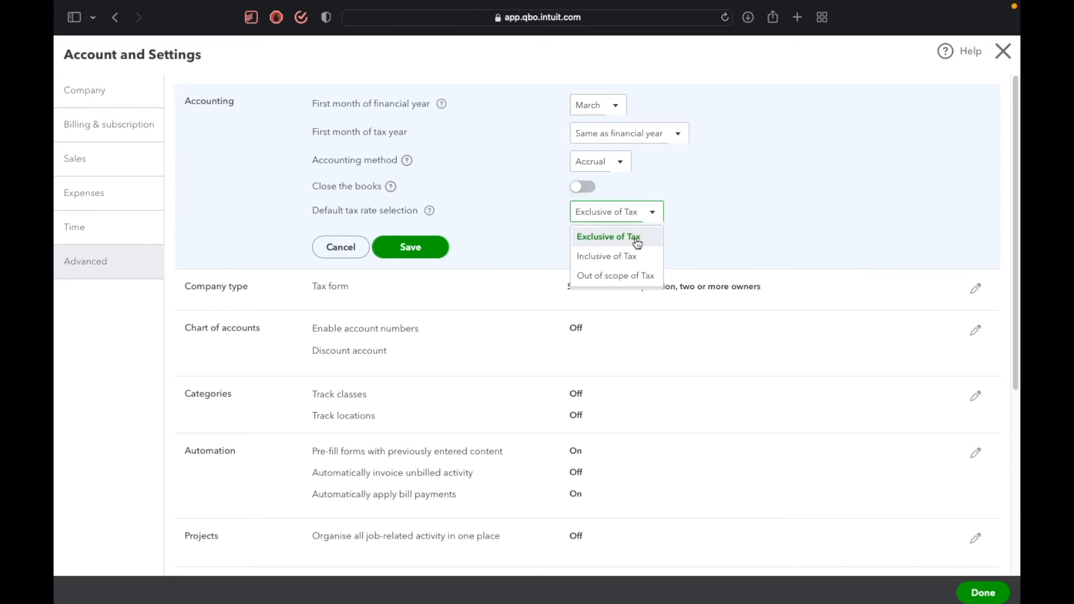
{"action": "left_click", "coordinate": [707, 190]}
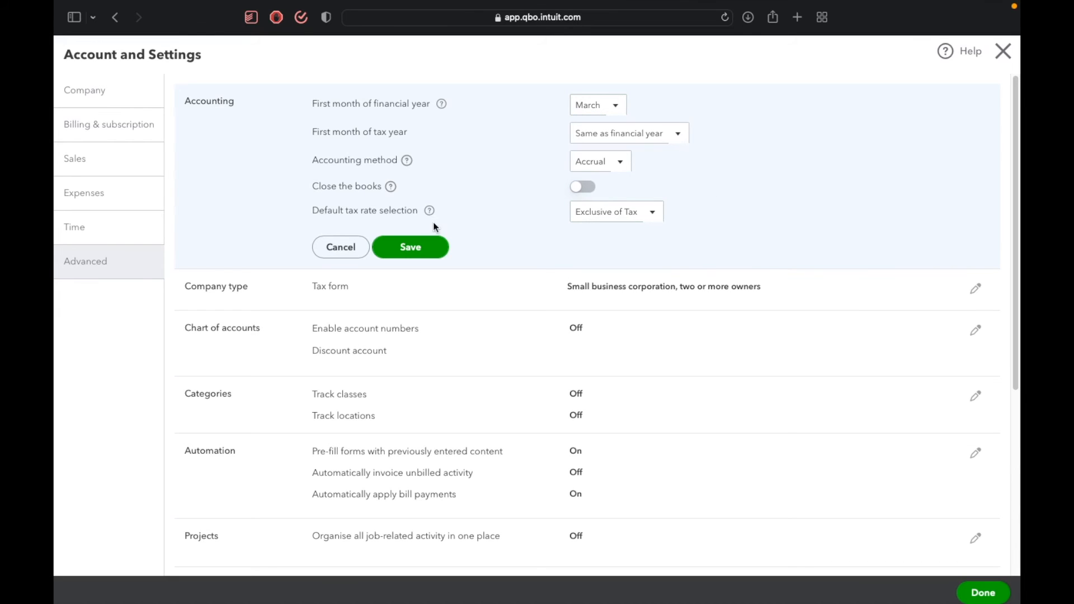
{"action": "left_click", "coordinate": [423, 245]}
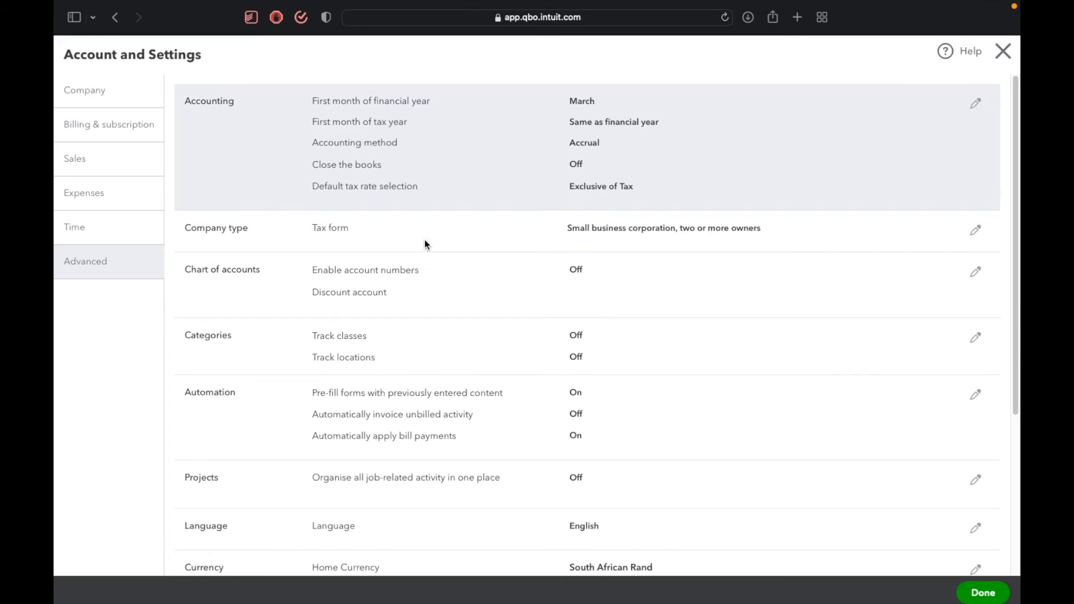
Turn on class tracking with a warning for transactions without a class, turn on location tracking, and save the categories section.
{"action": "scroll", "coordinate": [435, 287], "scroll_direction": "down", "scroll_amount": 3}
{"action": "left_click", "coordinate": [435, 286]}
{"action": "left_click", "coordinate": [592, 260]}
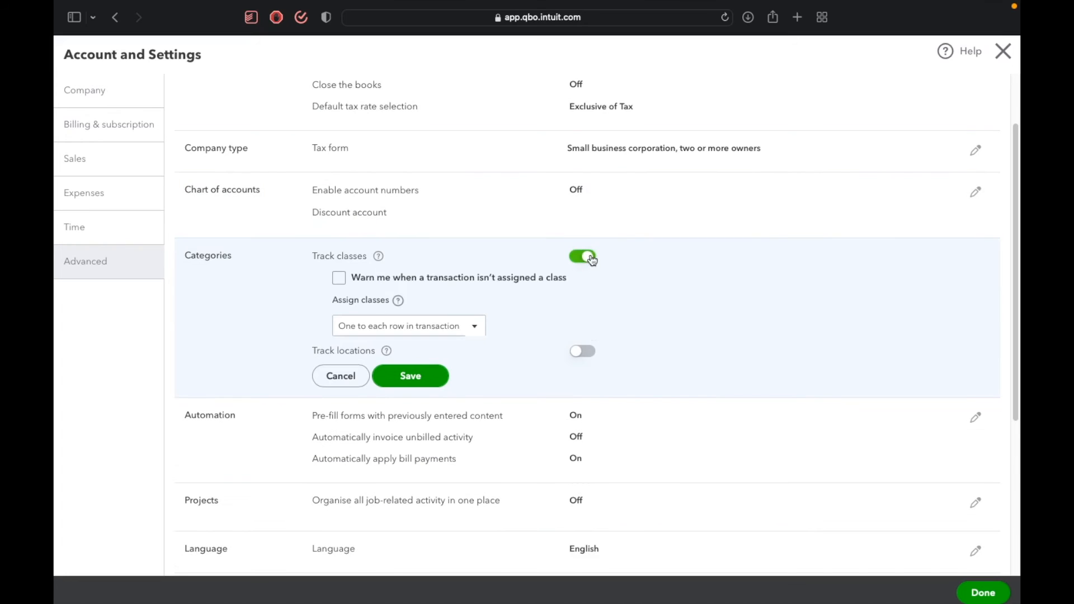
{"action": "left_click", "coordinate": [377, 279]}
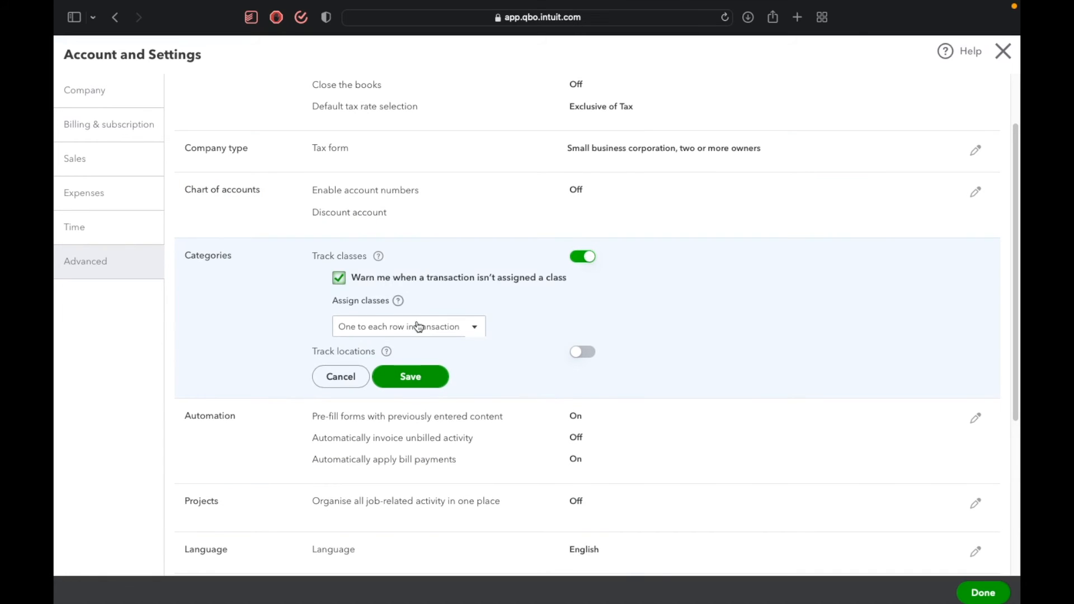
{"action": "left_click", "coordinate": [583, 352]}
{"action": "left_click", "coordinate": [408, 385]}
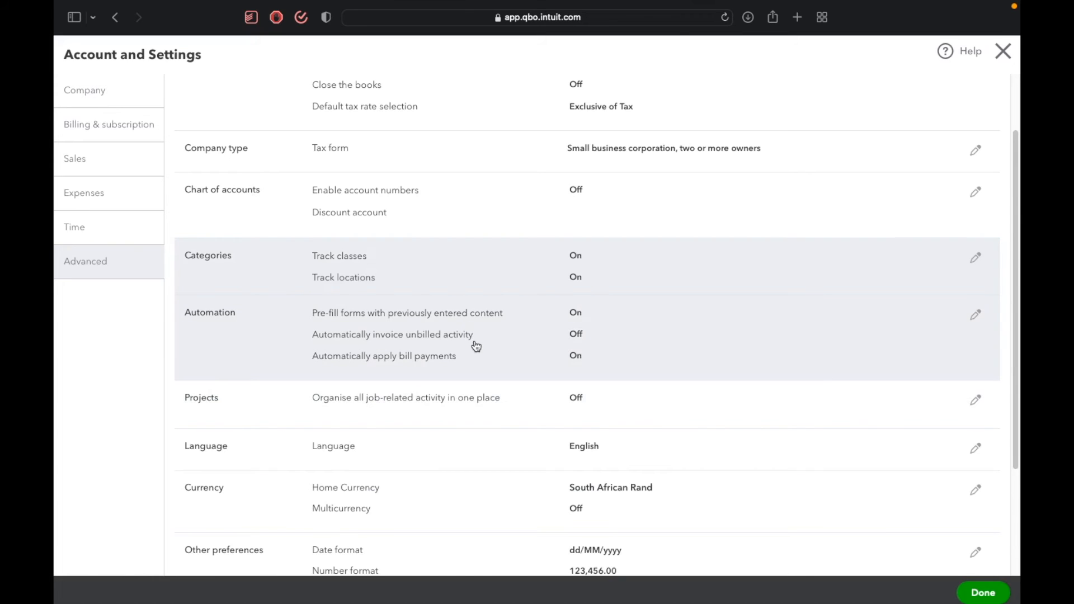
Open the Standard custom form style for editing through the look and feel customisation in the sales settings.
{"action": "scroll", "coordinate": [477, 346], "scroll_direction": "down", "scroll_amount": 3}
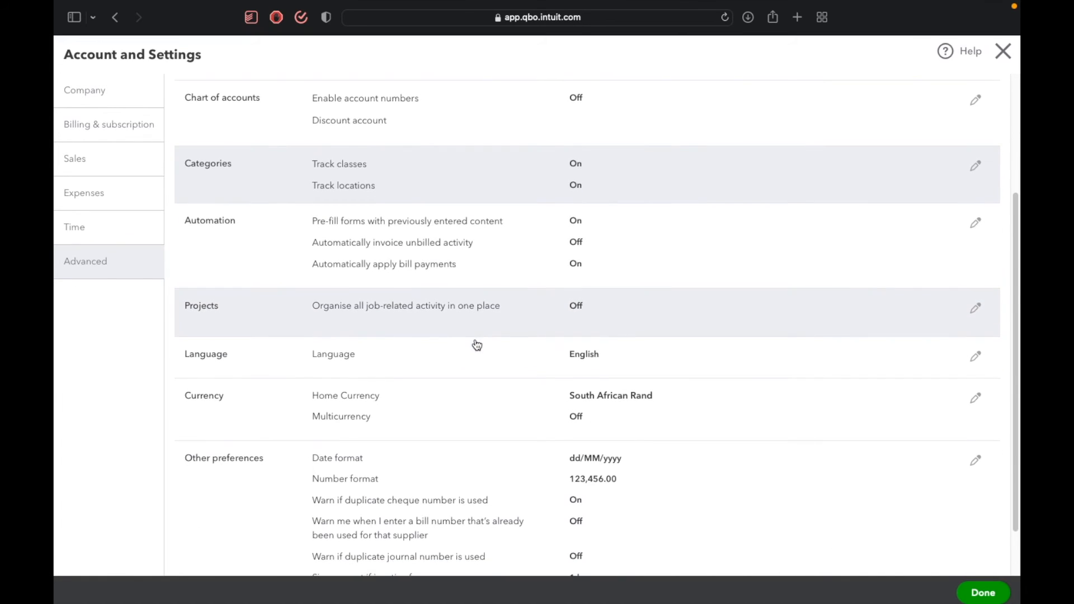
{"action": "scroll", "coordinate": [477, 345], "scroll_direction": "down", "scroll_amount": 1}
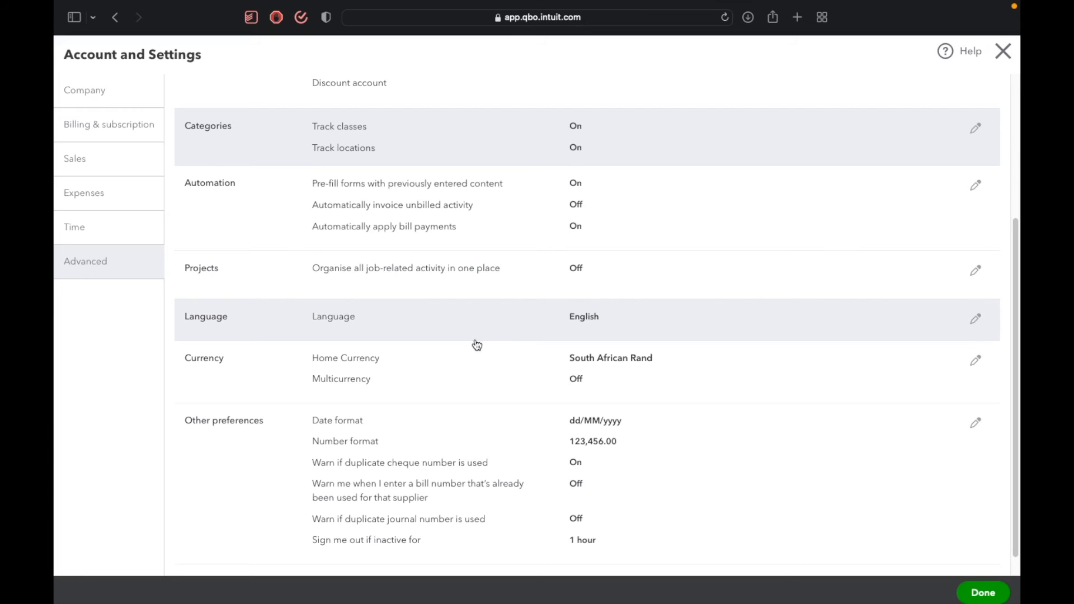
{"action": "scroll", "coordinate": [477, 345], "scroll_direction": "down", "scroll_amount": 1}
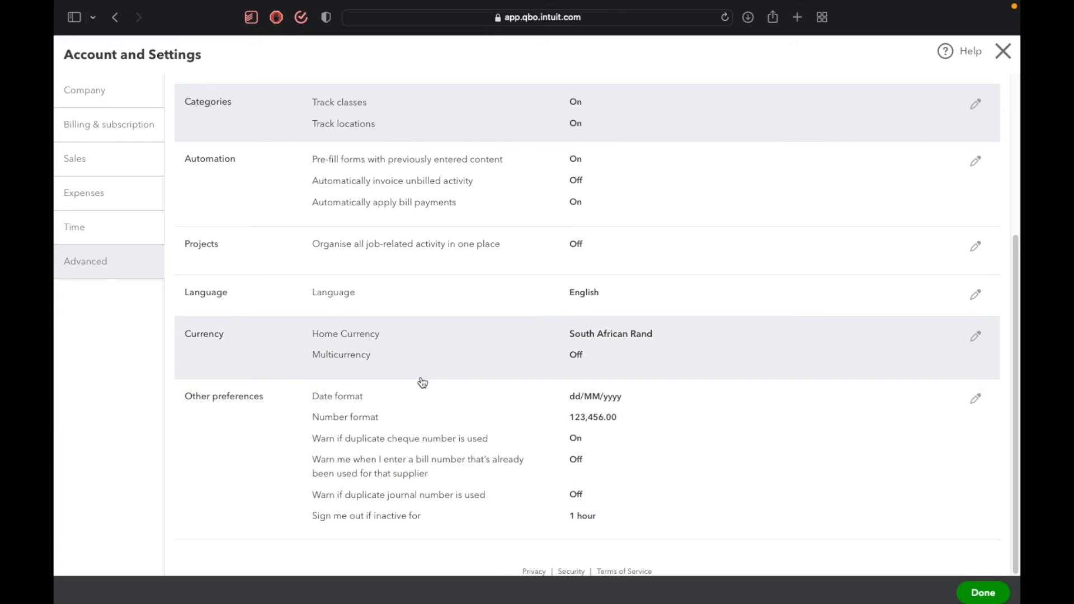
{"action": "scroll", "coordinate": [500, 575], "scroll_direction": "up", "scroll_amount": 5}
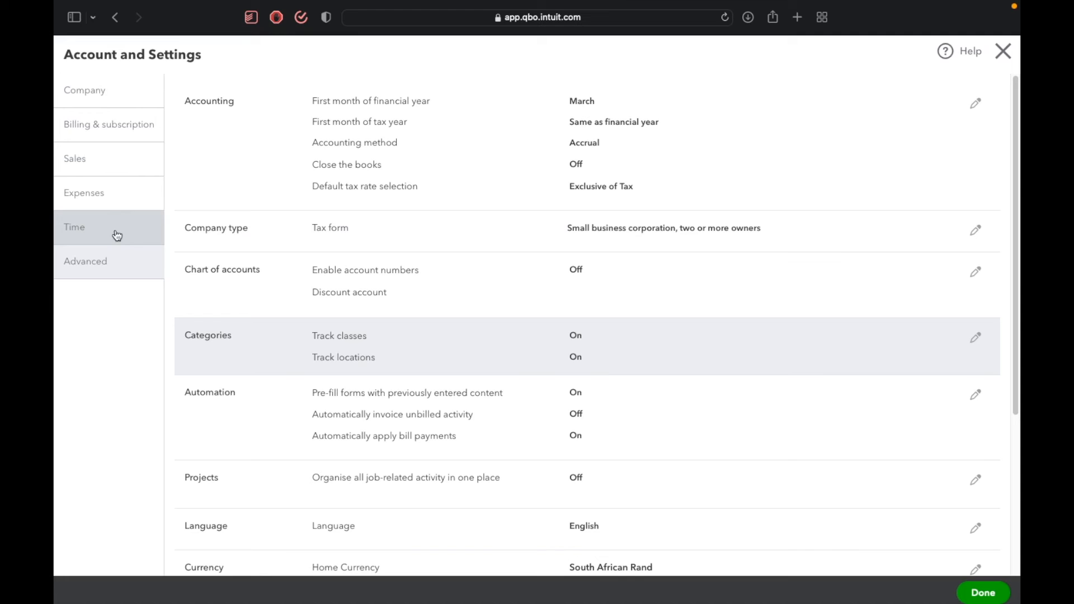
{"action": "left_click", "coordinate": [137, 186]}
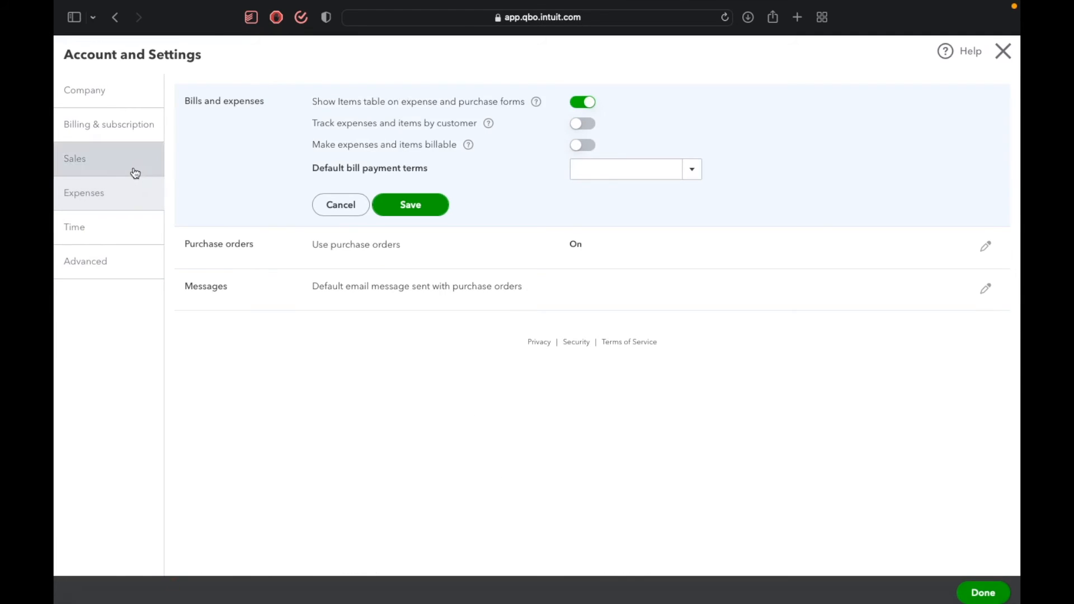
{"action": "left_click", "coordinate": [135, 173]}
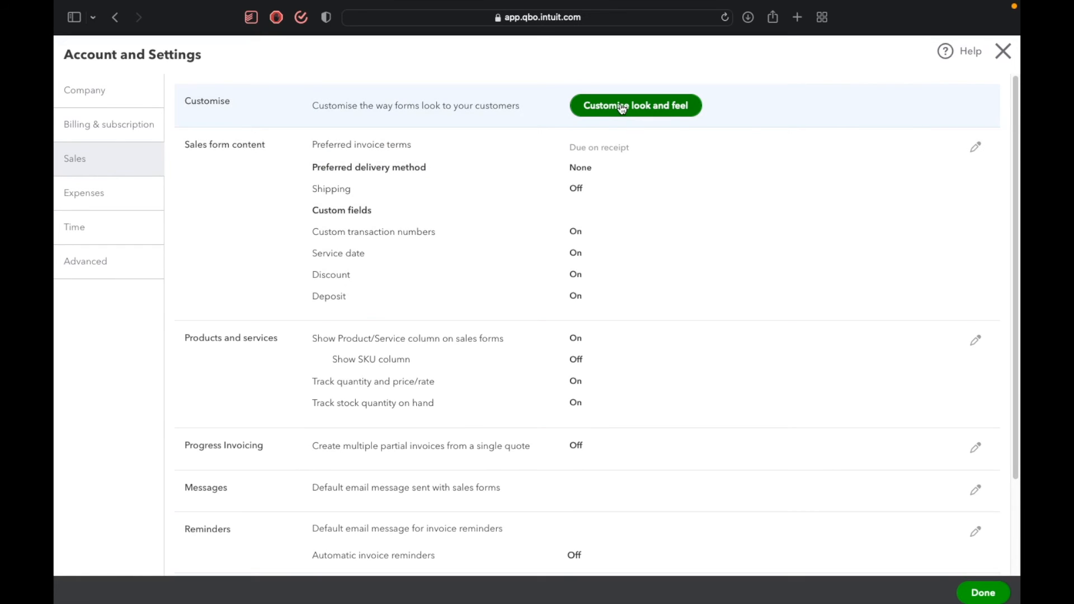
{"action": "left_click", "coordinate": [623, 109]}
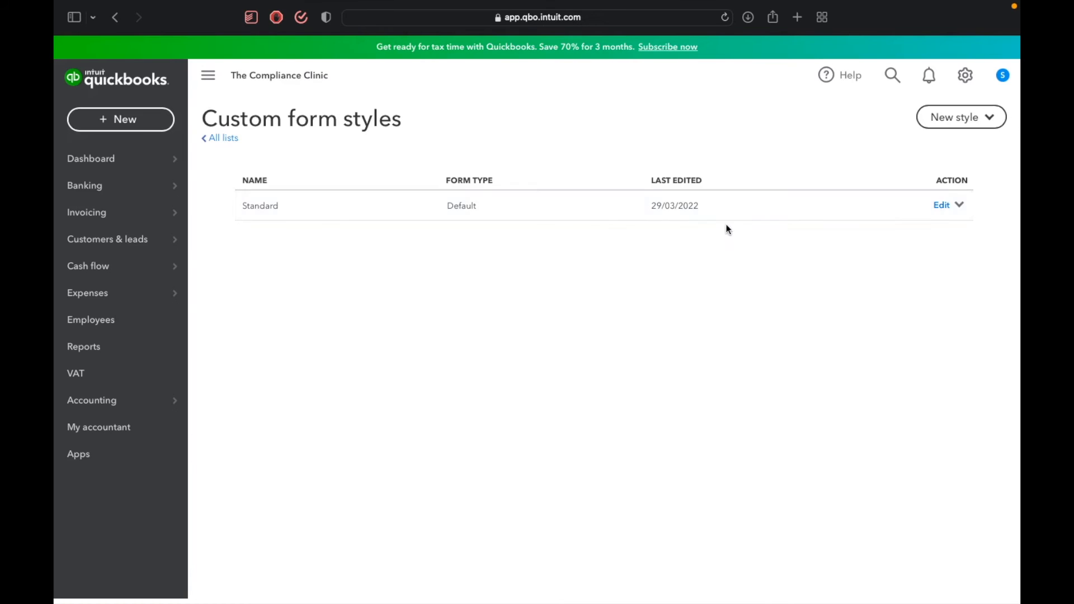
{"action": "left_click", "coordinate": [944, 205]}
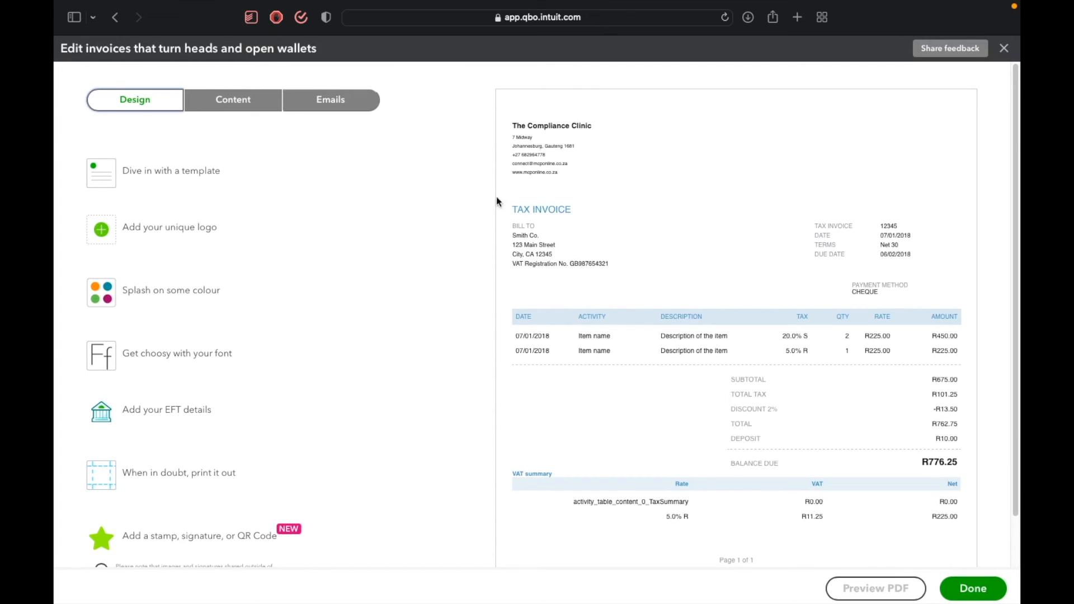
Open the EFT details of the invoice template and enter "Name: The compliance Clinic" as the first payment details line.
{"action": "scroll", "coordinate": [584, 310], "scroll_direction": "down", "scroll_amount": 2}
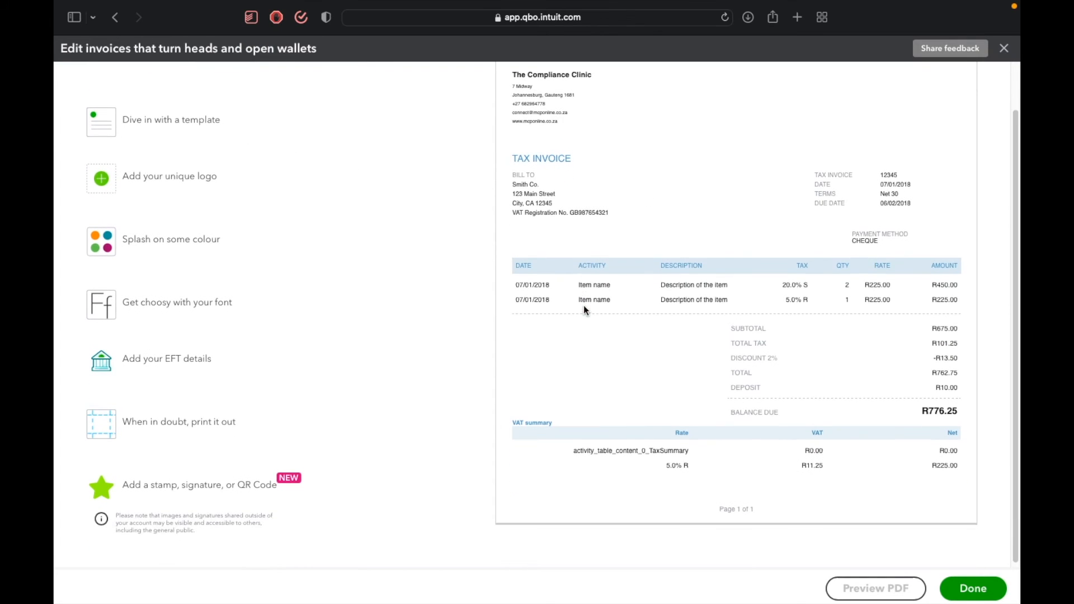
{"action": "scroll", "coordinate": [584, 306], "scroll_direction": "up", "scroll_amount": 2}
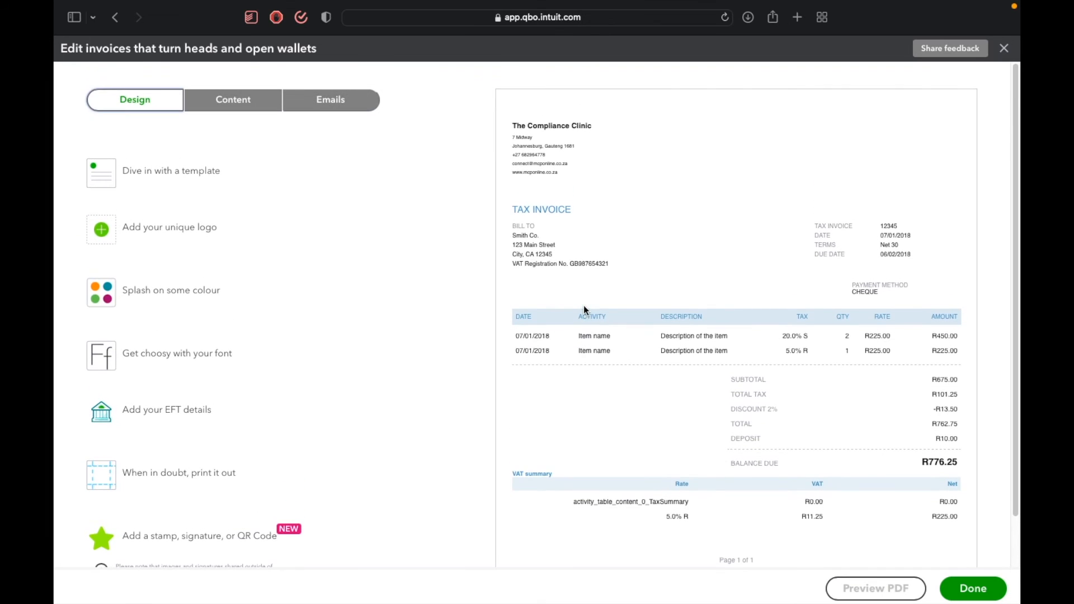
{"action": "left_click", "coordinate": [194, 409]}
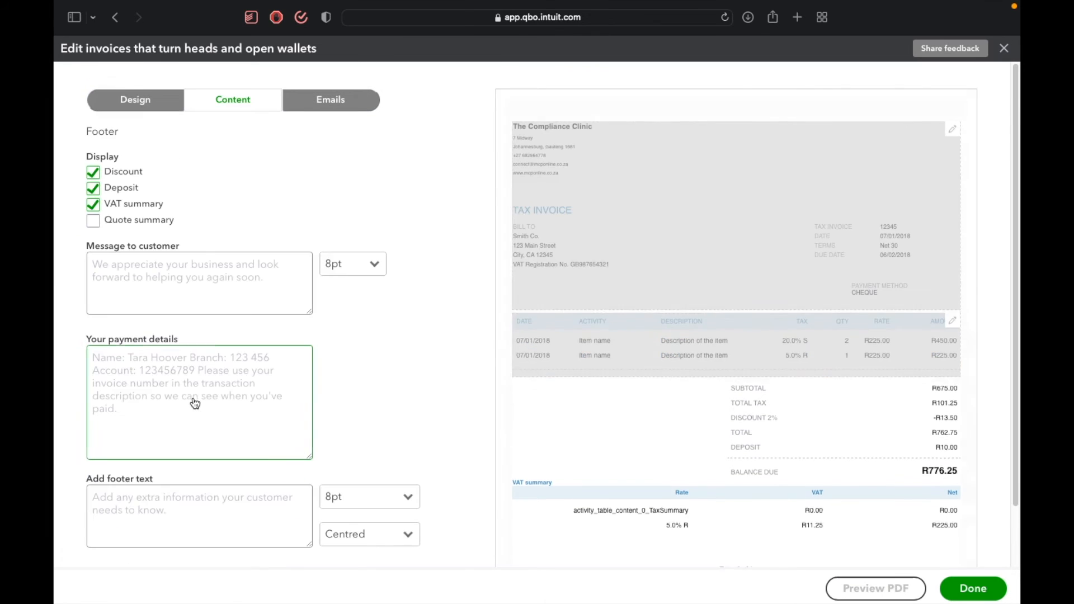
{"action": "left_click", "coordinate": [219, 278]}
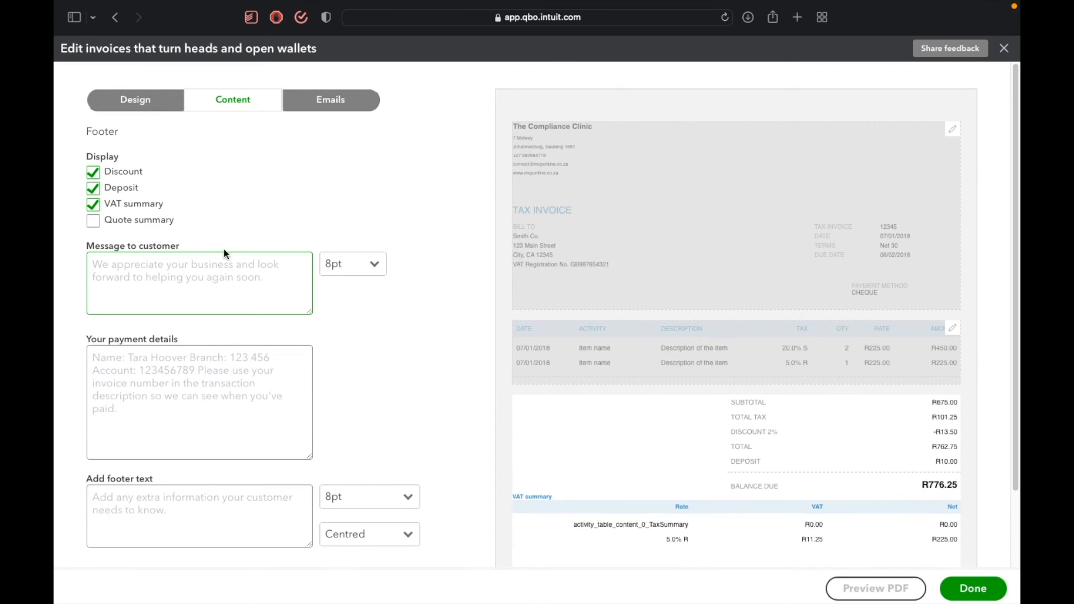
{"action": "left_click", "coordinate": [182, 372]}
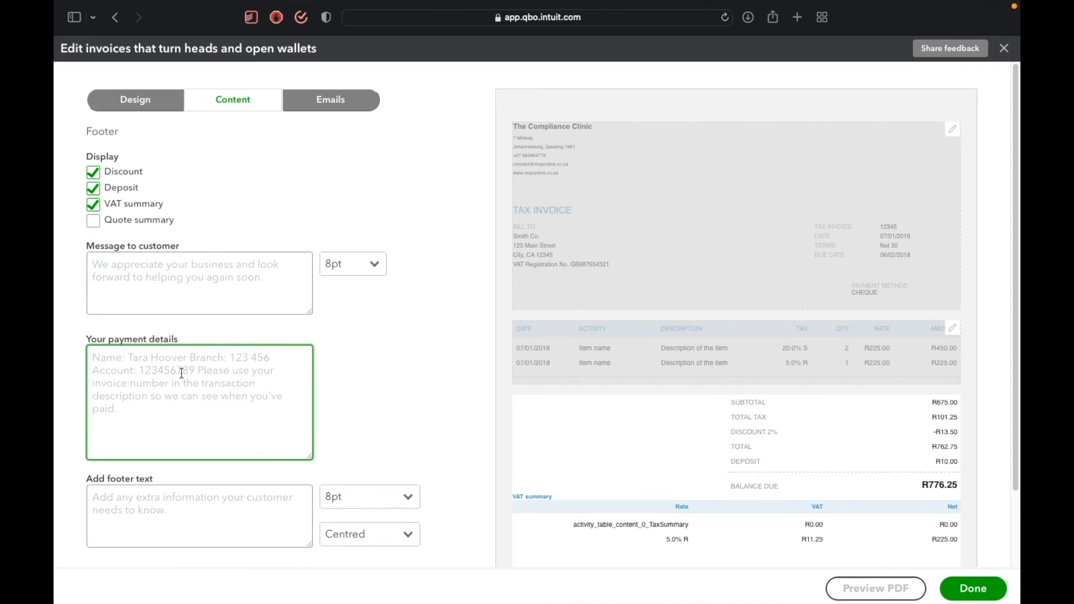
{"action": "type", "text": "Name"}
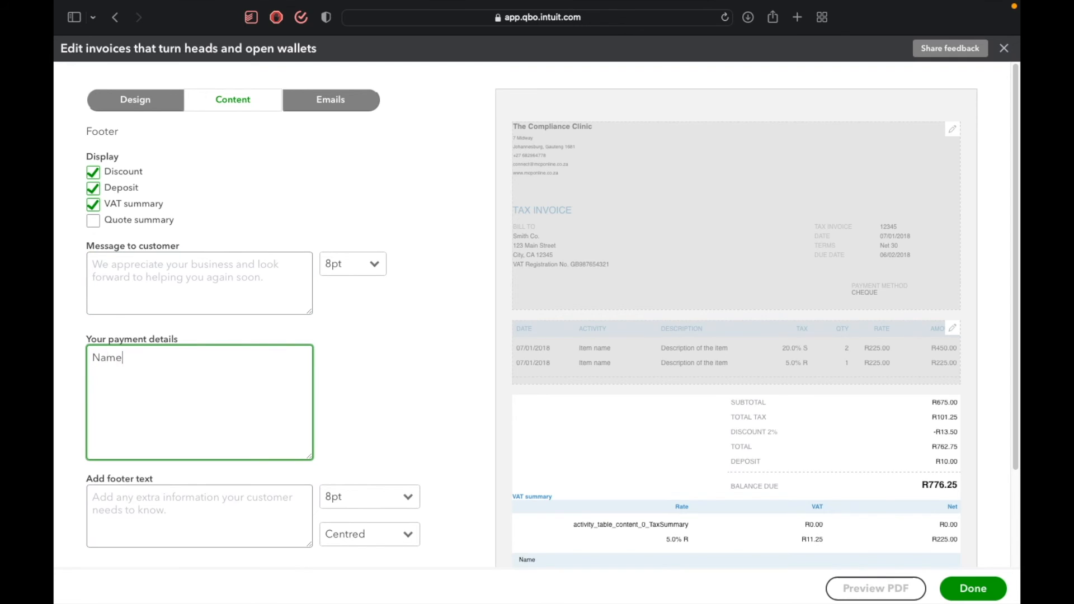
{"action": "type", "text": ": The compliance Clinic "}
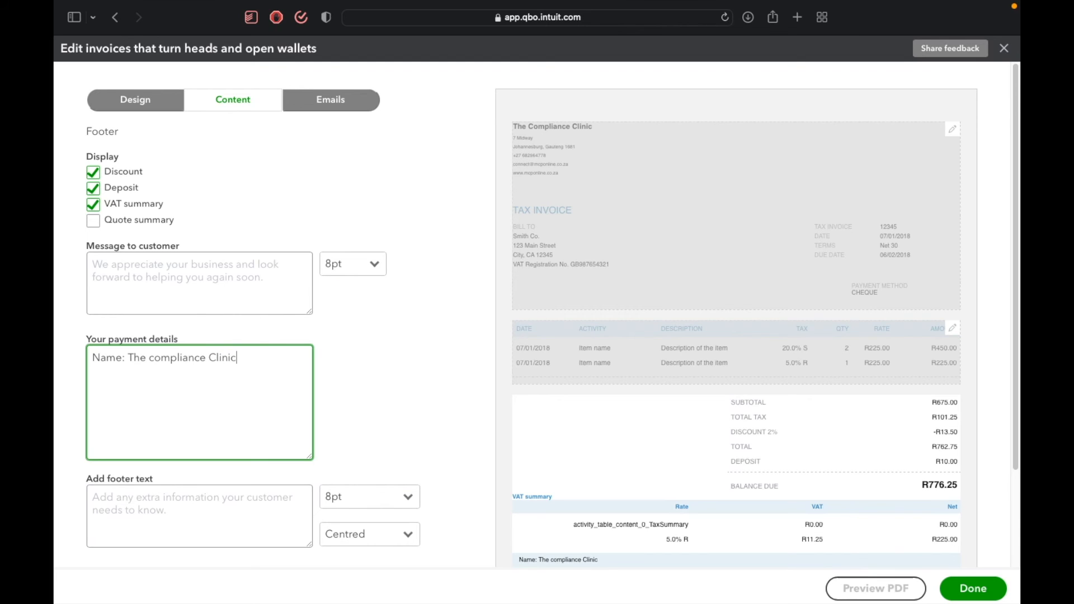
{"action": "type", "text": "Bank: FNB"}
Add the line "Bank: FNB" to the payment details.
{"action": "scroll", "coordinate": [580, 424], "scroll_direction": "down", "scroll_amount": 5}
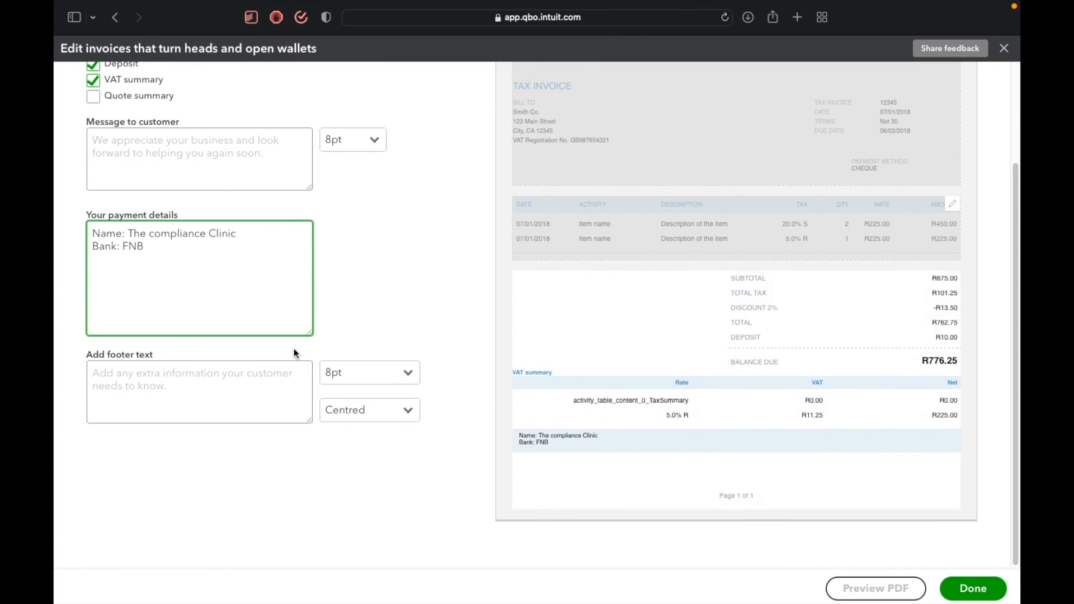
Add a line labelled "Acc No.:" with the company's bank account number to the payment details.
{"action": "key", "text": "Return"}
{"action": "type", "text": "Bran"}
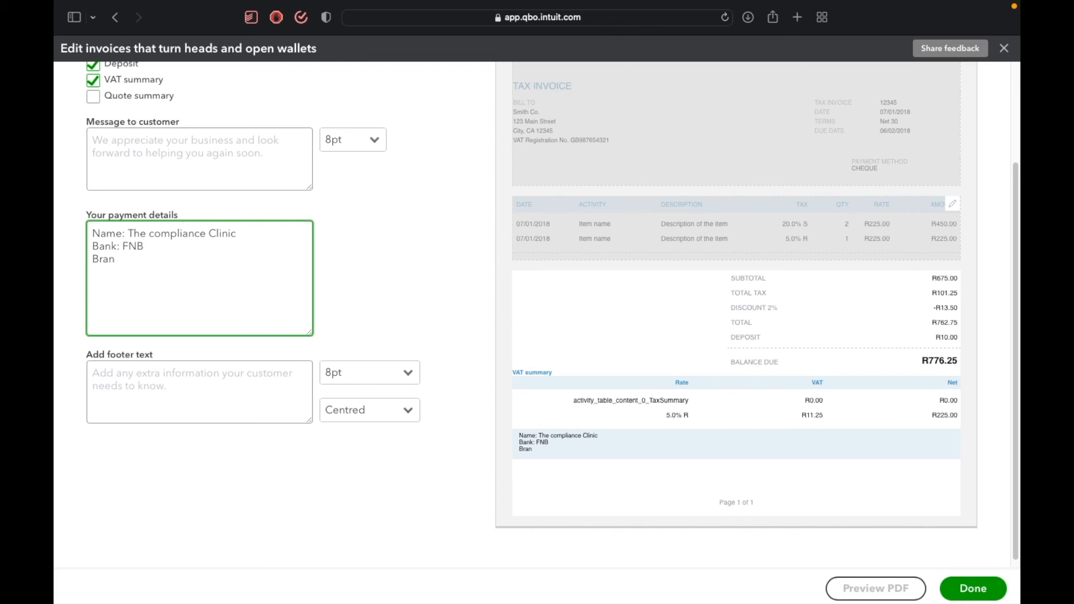
{"action": "key", "text": "BackSpace"}
{"action": "key", "text": "BackSpace"}
{"action": "key", "text": "BackSpace"}
{"action": "key", "text": "BackSpace"}
{"action": "type", "text": "Acc"}
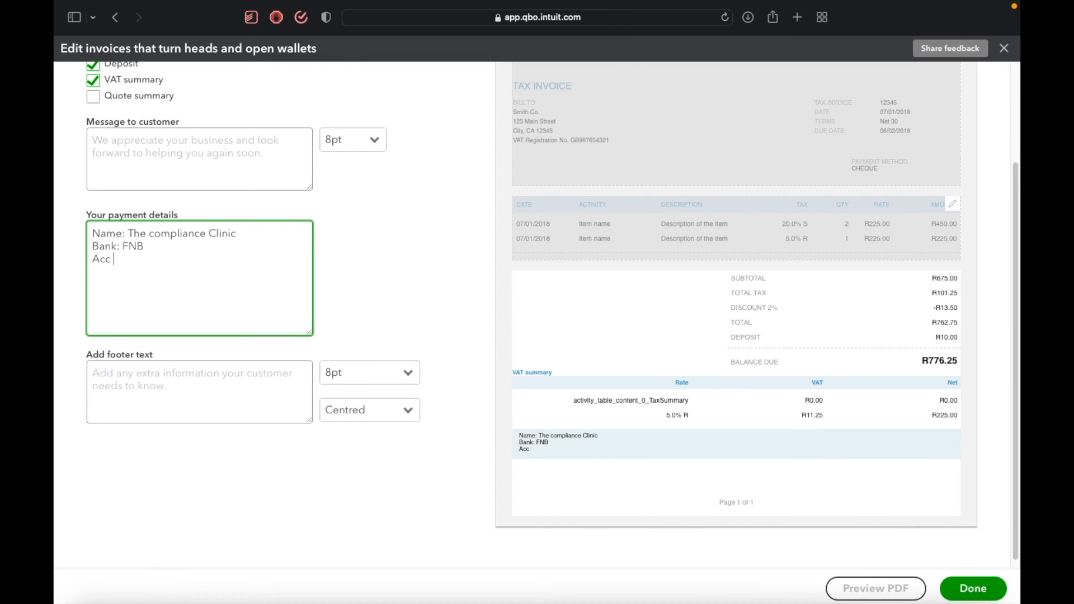
{"action": "type", "text": " No.:"}
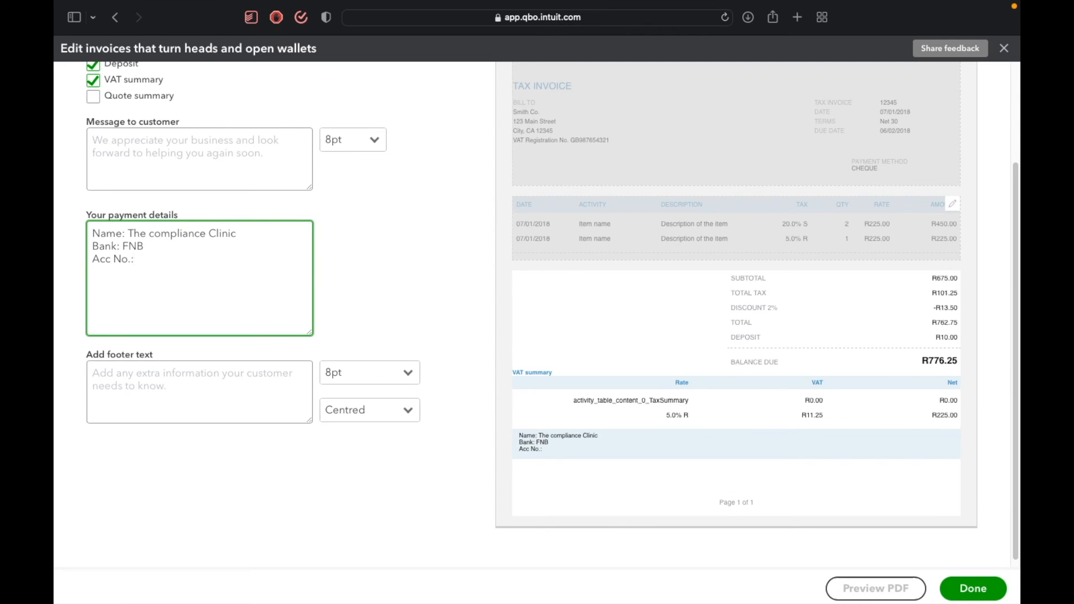
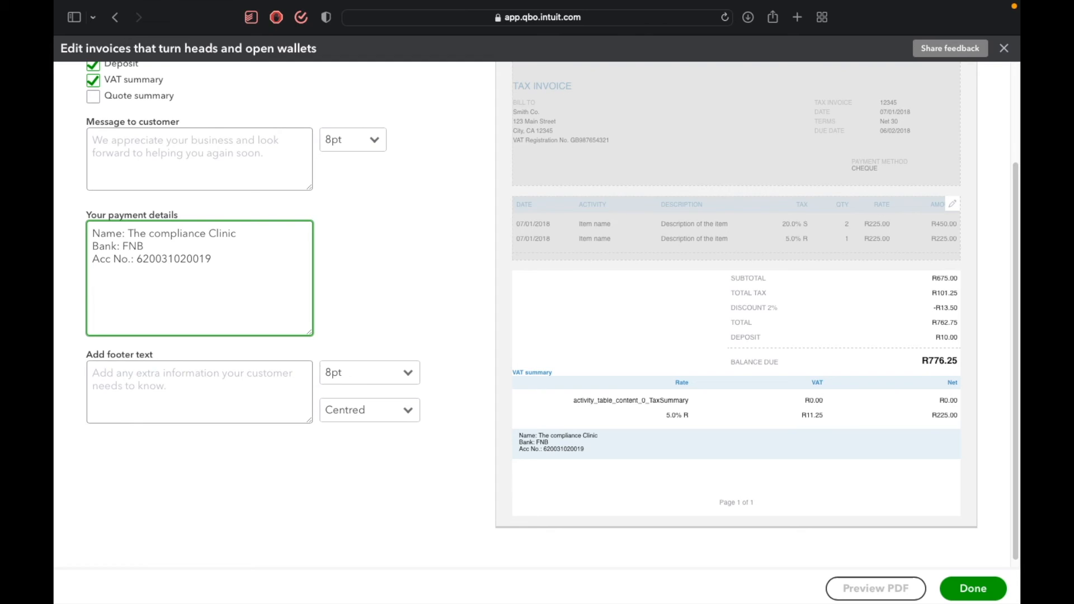
{"action": "type", "text": "Branch"}
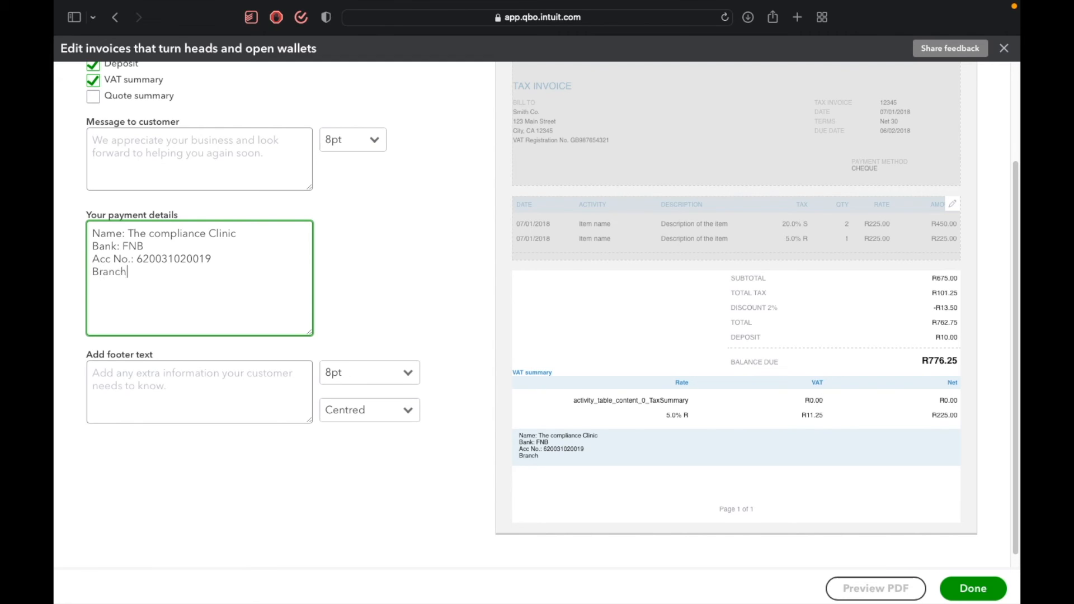
{"action": "type", "text": " No."}
Add the line "Branch Code: 250255" below the account number in the payment details.
{"action": "key", "text": "BackSpace"}
{"action": "key", "text": "BackSpace"}
{"action": "key", "text": "BackSpace"}
{"action": "type", "text": "Code"}
{"action": "type", "text": ": 250255"}
Finish the payment details with the line "Ref: Invoice No.:".
{"action": "type", "text": "Ref"}
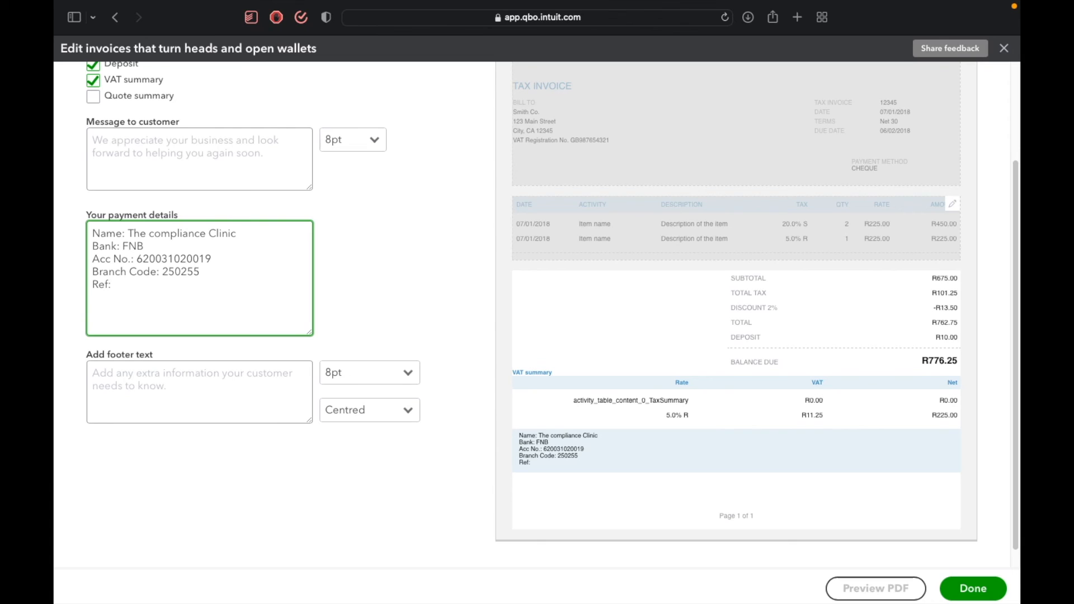
{"action": "type", "text": ": Invoice No.:"}
Enter "Thank you for your Business" as the invoice footer text.
{"action": "left_click", "coordinate": [271, 400]}
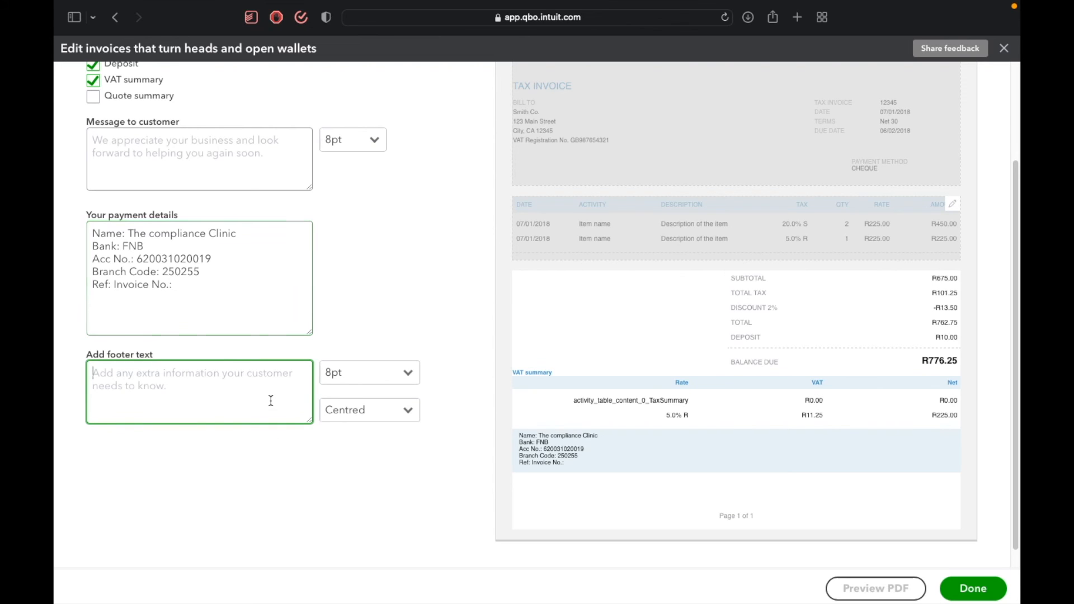
{"action": "type", "text": "Pl"}
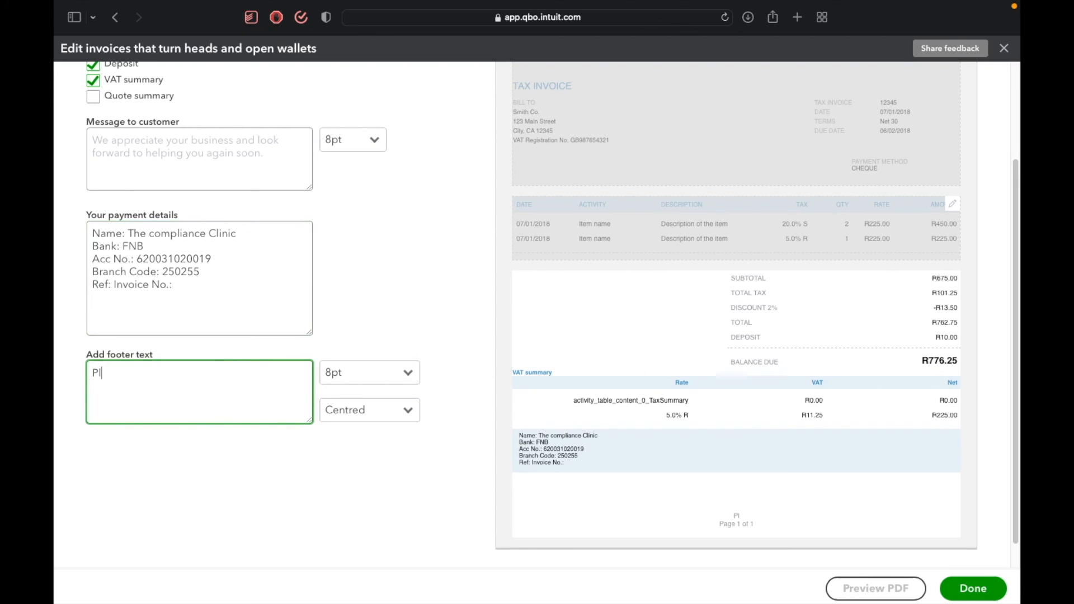
{"action": "type", "text": "ease use your"}
{"action": "key", "text": "super+a"}
{"action": "type", "text": "Thank you for your"}
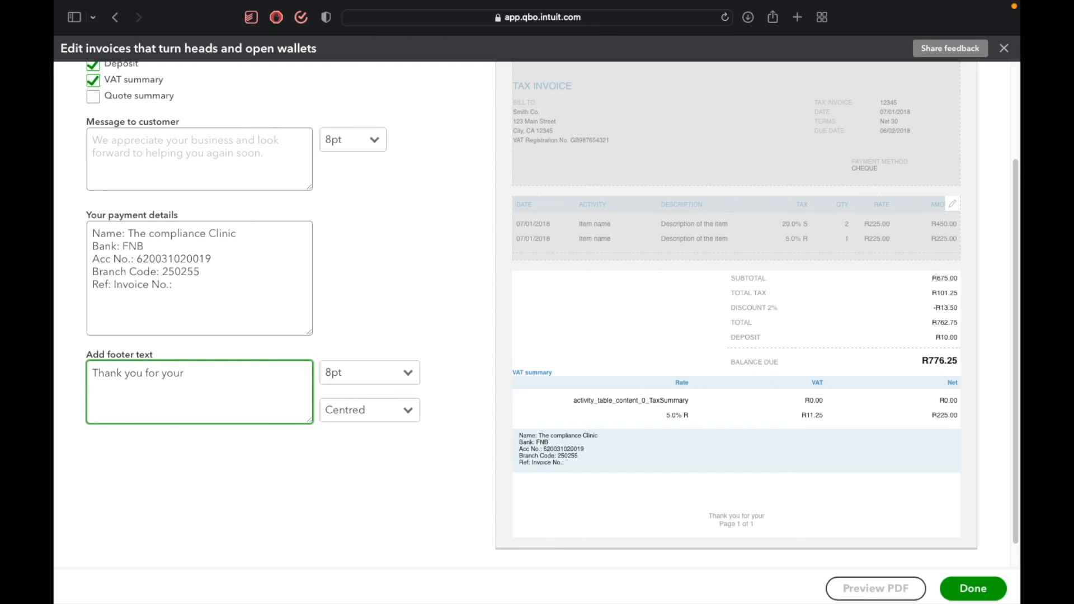
{"action": "type", "text": " Business. Please us"}
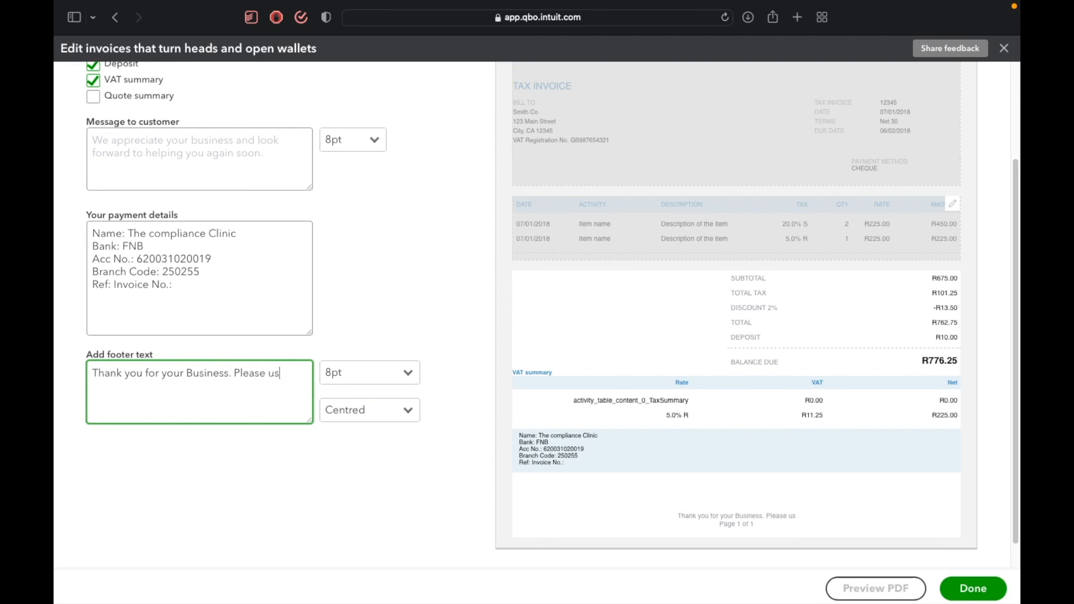
{"action": "type", "text": "e your Invoice Numbe"}
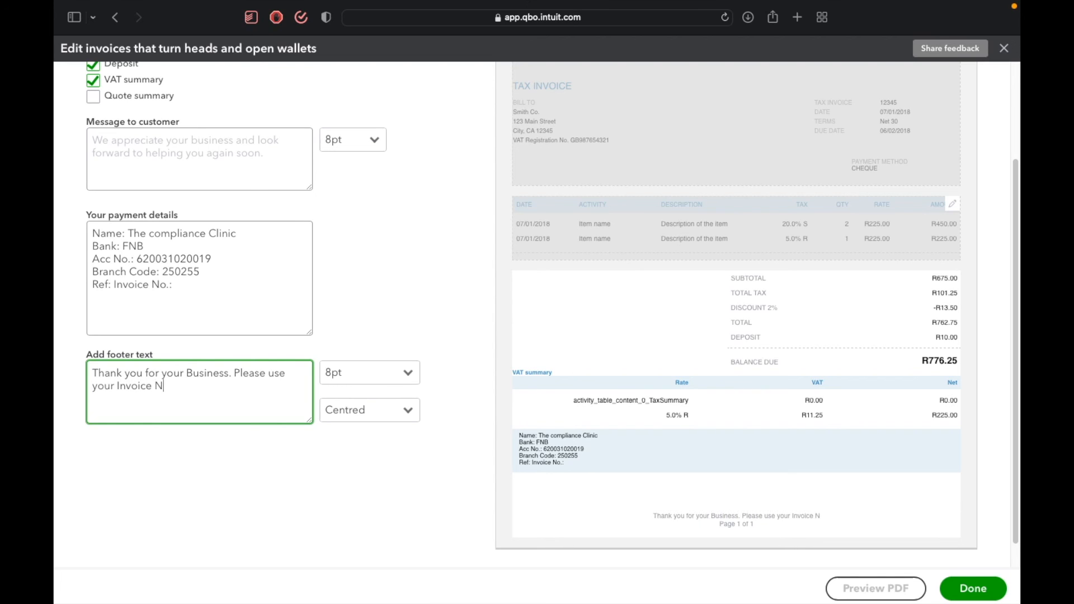
End the first footer sentence with a full stop and add "Please use your Invoice number as reference." after it.
{"action": "key", "text": "BackSpace"}
{"action": "key", "text": "BackSpace"}
{"action": "key", "text": "BackSpace"}
{"action": "key", "text": "BackSpace"}
{"action": "key", "text": "BackSpace"}
{"action": "type", "text": "number as "}
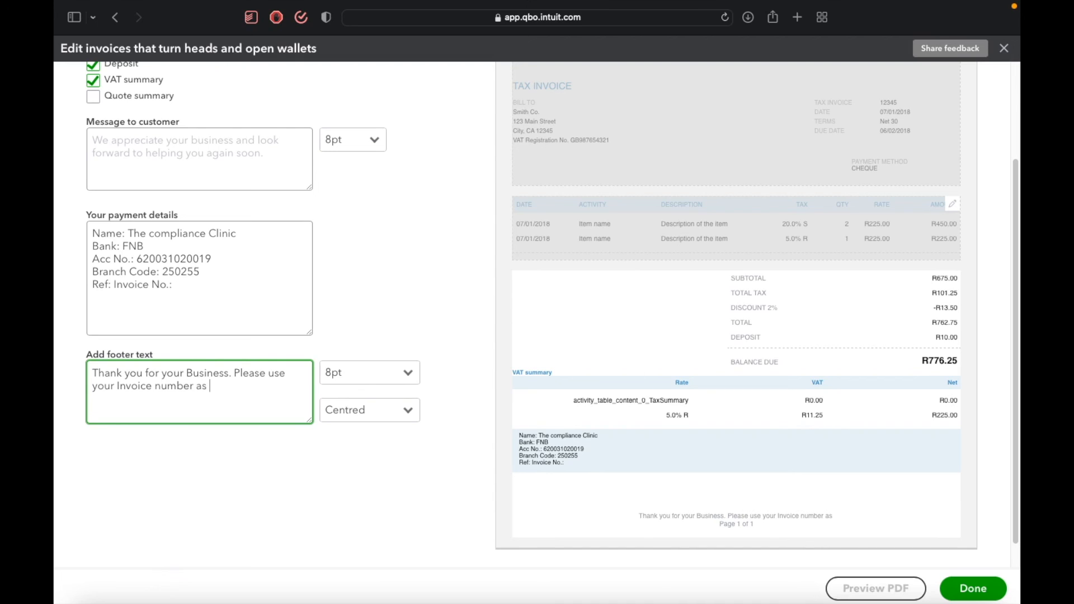
{"action": "type", "text": "reference"}
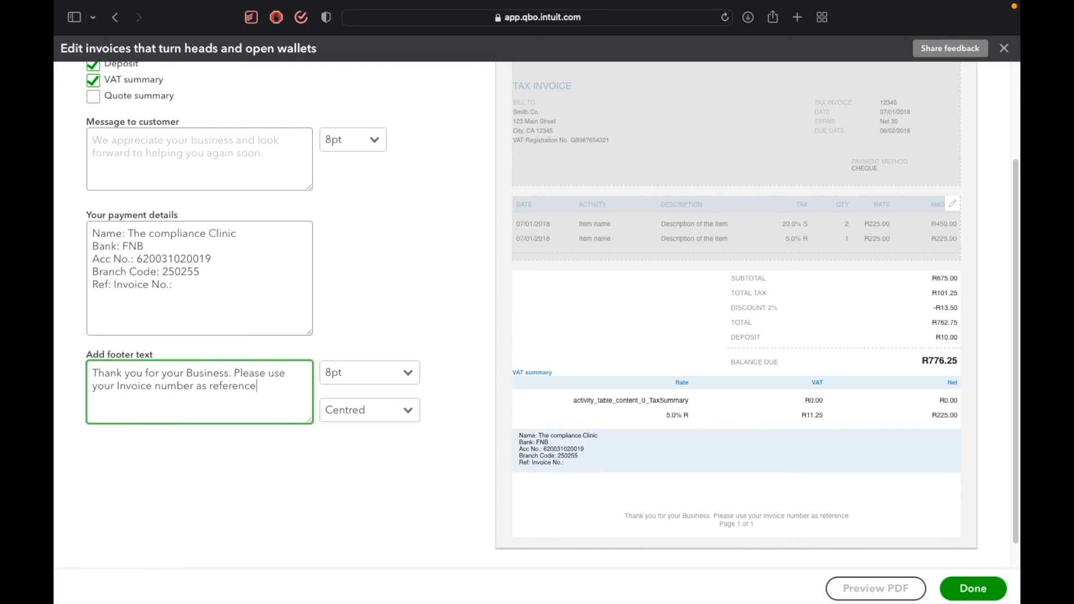
{"action": "type", "text": "."}
{"action": "scroll", "coordinate": [329, 326], "scroll_direction": "up", "scroll_amount": 1}
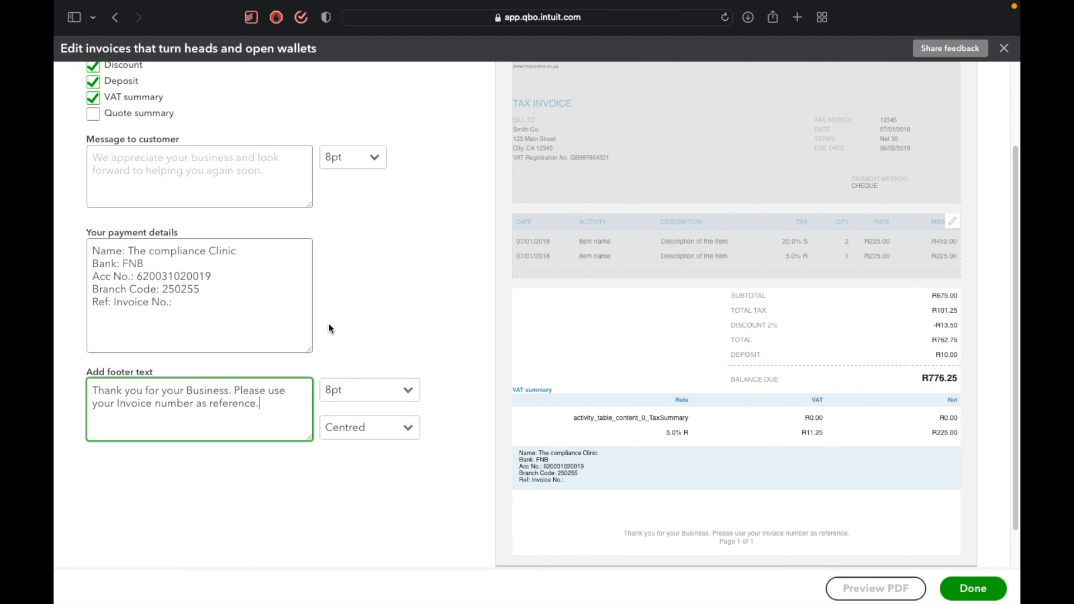
{"action": "scroll", "coordinate": [330, 329], "scroll_direction": "up", "scroll_amount": 3}
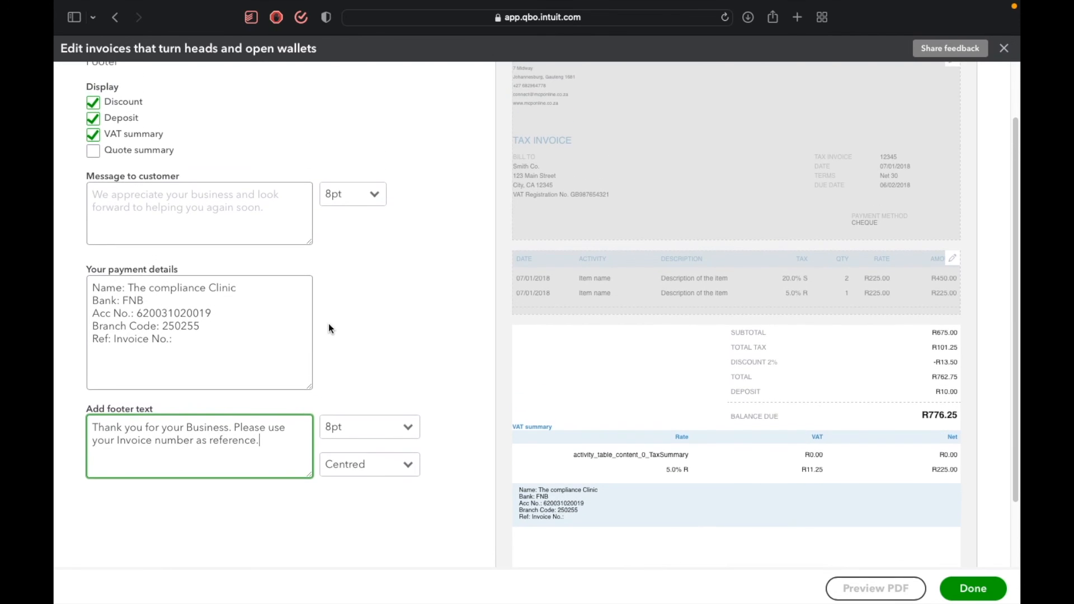
{"action": "scroll", "coordinate": [329, 329], "scroll_direction": "up", "scroll_amount": 1}
{"action": "scroll", "coordinate": [329, 329], "scroll_direction": "up", "scroll_amount": 1}
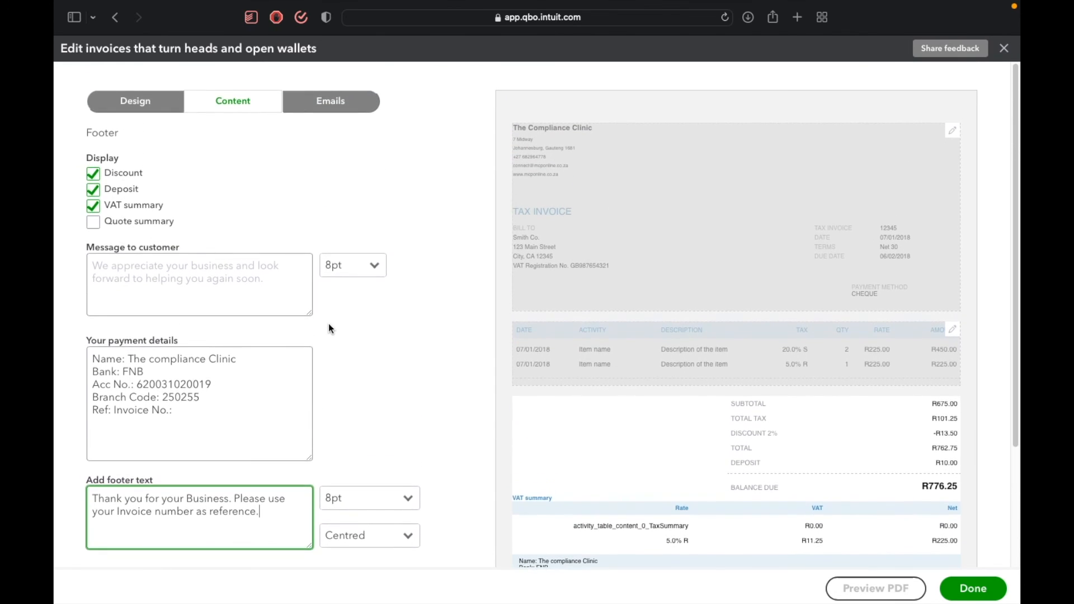
Review the invoice template's email settings, including the PDF attachment, subject, greeting and message to customer.
{"action": "left_click", "coordinate": [340, 103]}
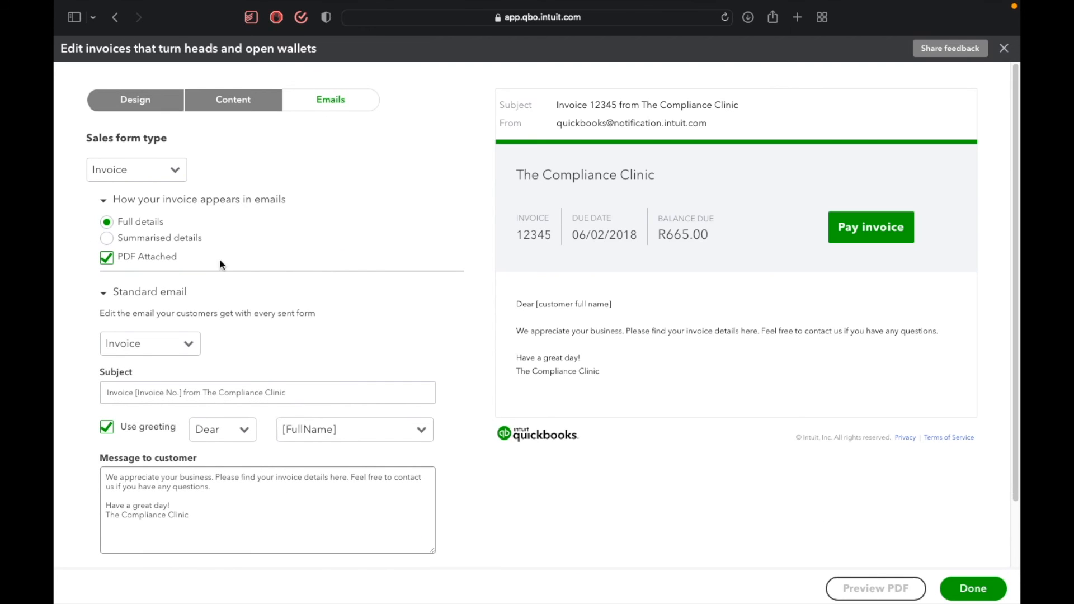
{"action": "left_click", "coordinate": [197, 483]}
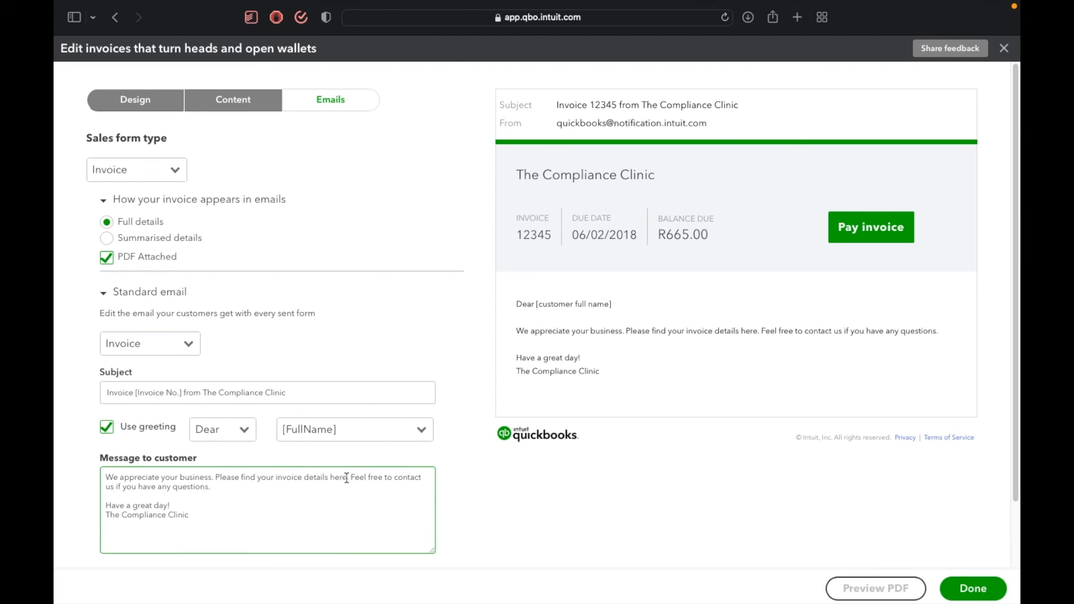
{"action": "left_click", "coordinate": [391, 464]}
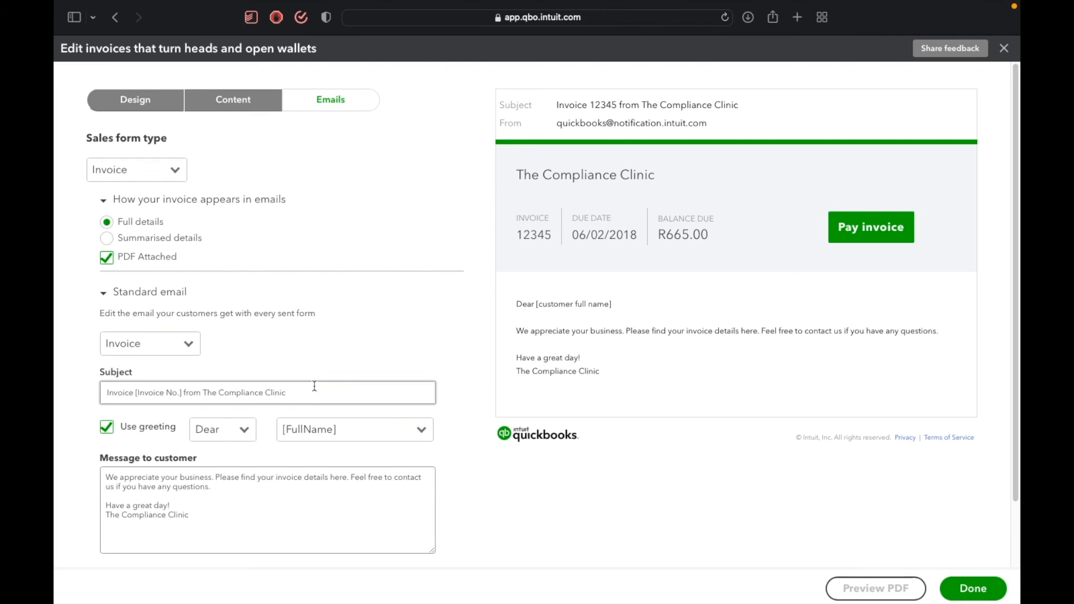
{"action": "scroll", "coordinate": [315, 386], "scroll_direction": "down", "scroll_amount": 3}
{"action": "scroll", "coordinate": [314, 387], "scroll_direction": "up", "scroll_amount": 3}
{"action": "scroll", "coordinate": [315, 386], "scroll_direction": "down", "scroll_amount": 3}
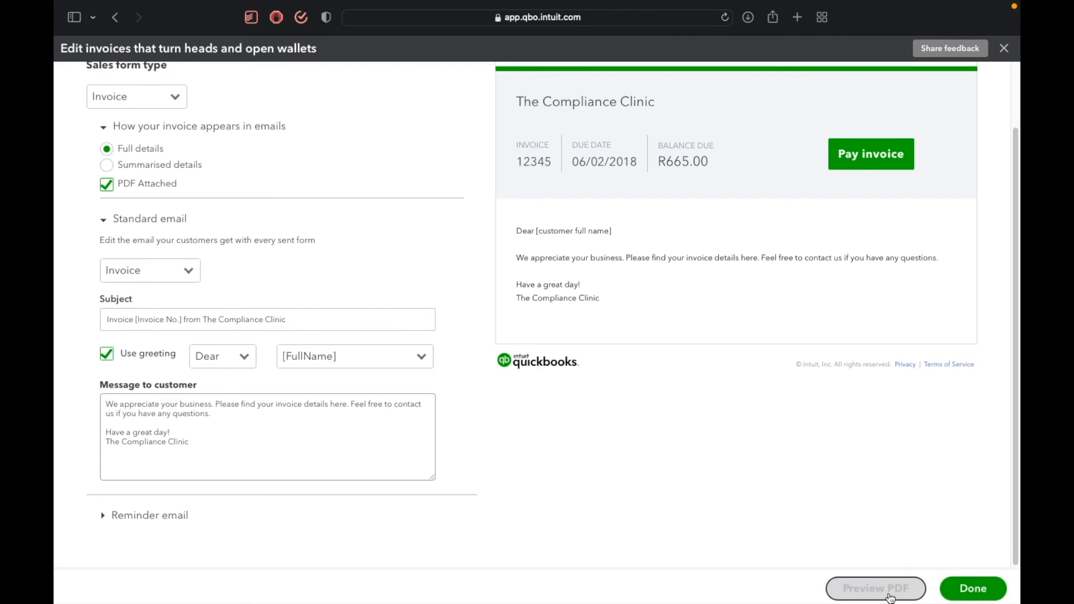
Generate a PDF preview of the invoice template and allow the blocked preview window to open.
{"action": "left_click", "coordinate": [890, 598]}
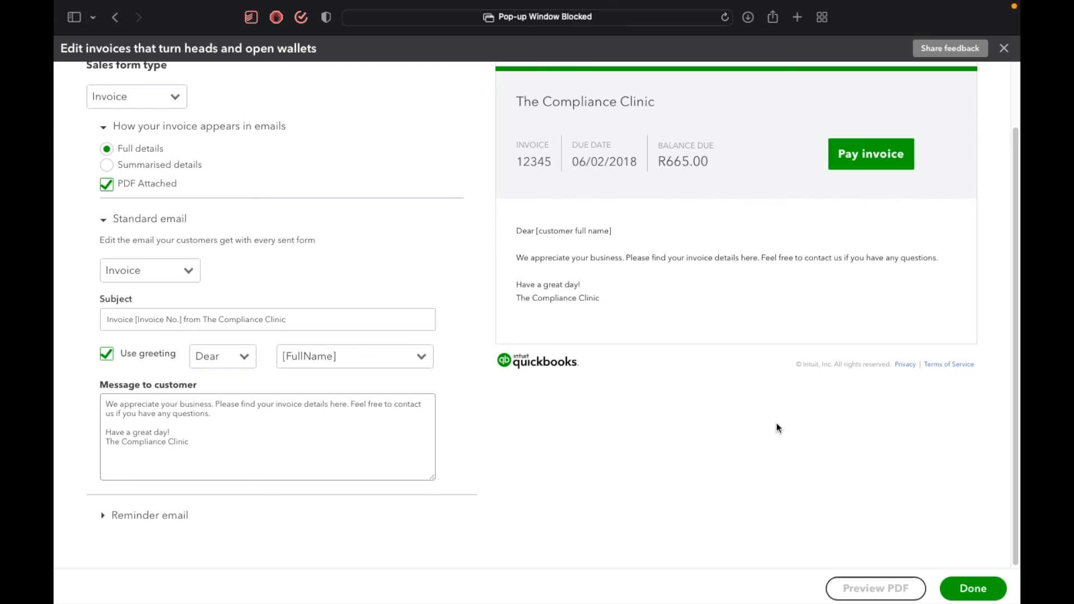
{"action": "left_click", "coordinate": [710, 16]}
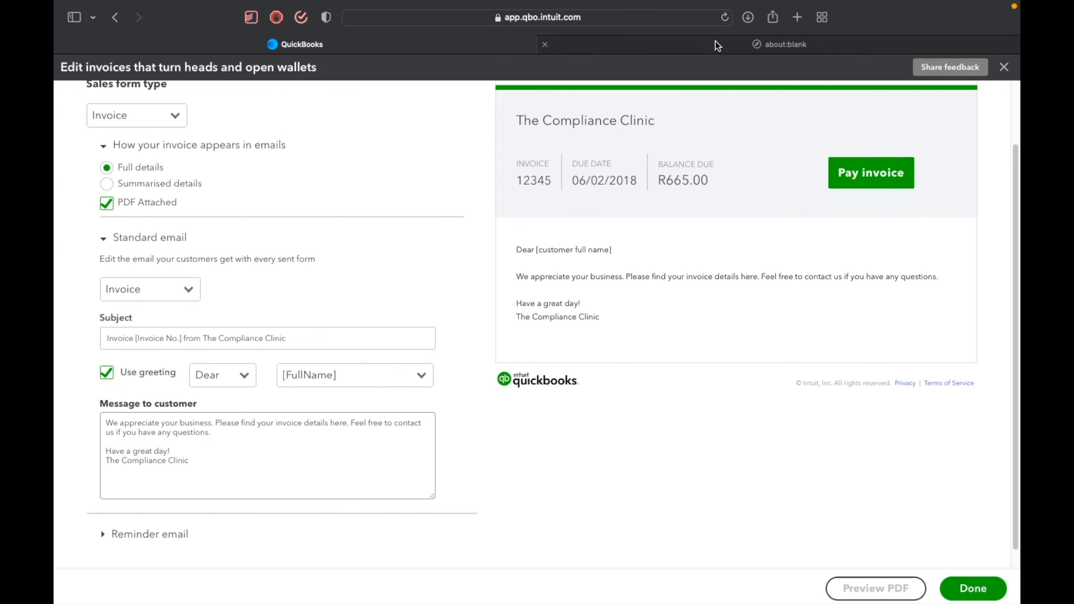
{"action": "left_click", "coordinate": [718, 46]}
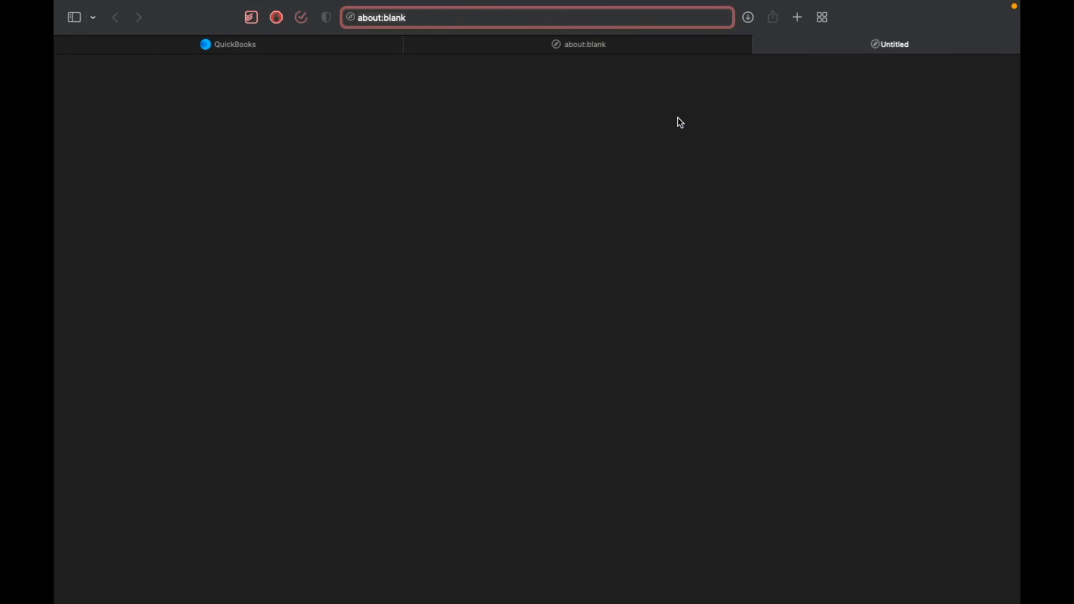
Examine the full PDF invoice preview, from the company header and line items to the VAT summary and payment details.
{"action": "scroll", "coordinate": [647, 229], "scroll_direction": "down", "scroll_amount": 1}
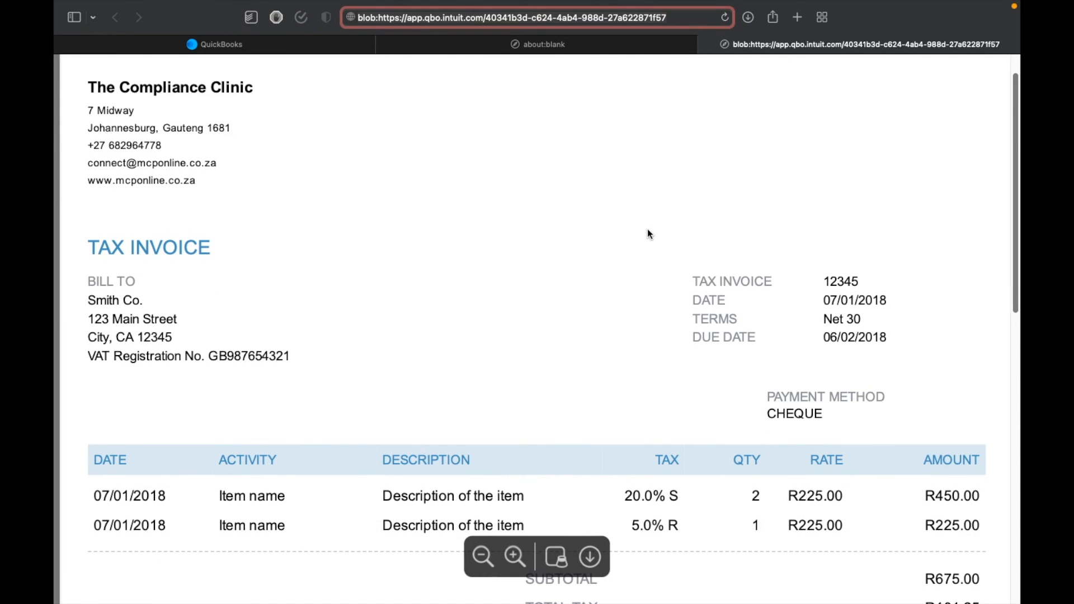
{"action": "scroll", "coordinate": [648, 231], "scroll_direction": "down", "scroll_amount": 1}
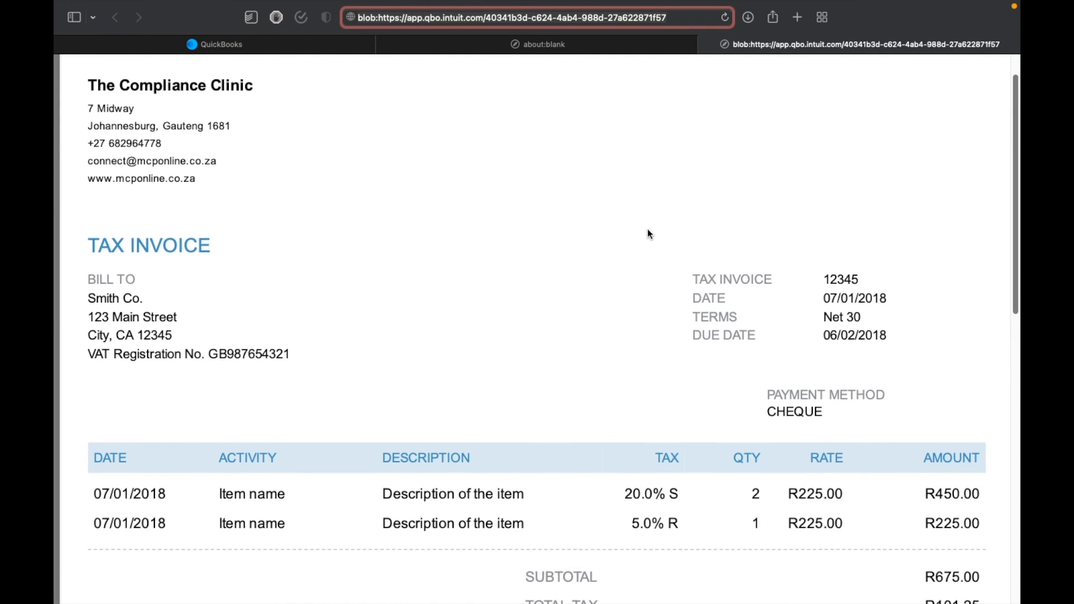
{"action": "scroll", "coordinate": [648, 233], "scroll_direction": "down", "scroll_amount": 10}
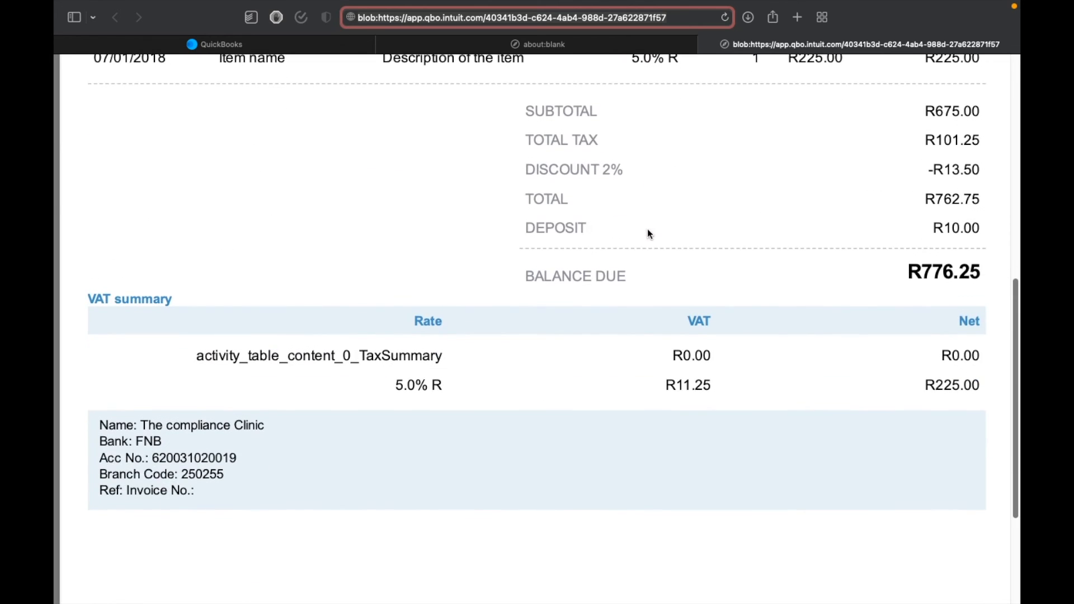
{"action": "scroll", "coordinate": [649, 234], "scroll_direction": "up", "scroll_amount": 12}
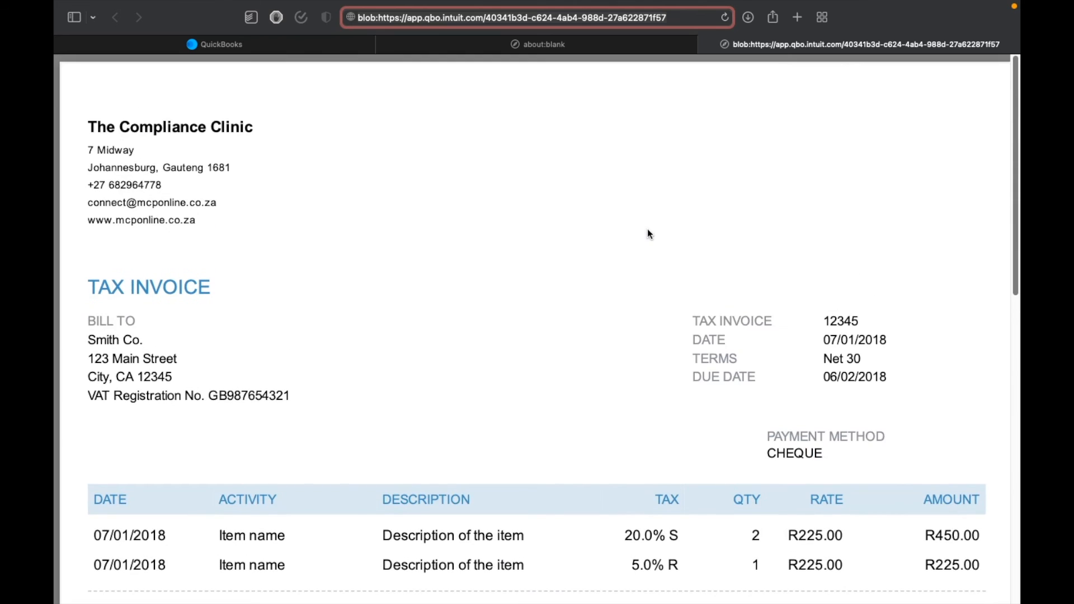
{"action": "scroll", "coordinate": [649, 234], "scroll_direction": "down", "scroll_amount": 10}
{"action": "scroll", "coordinate": [649, 233], "scroll_direction": "up", "scroll_amount": 2}
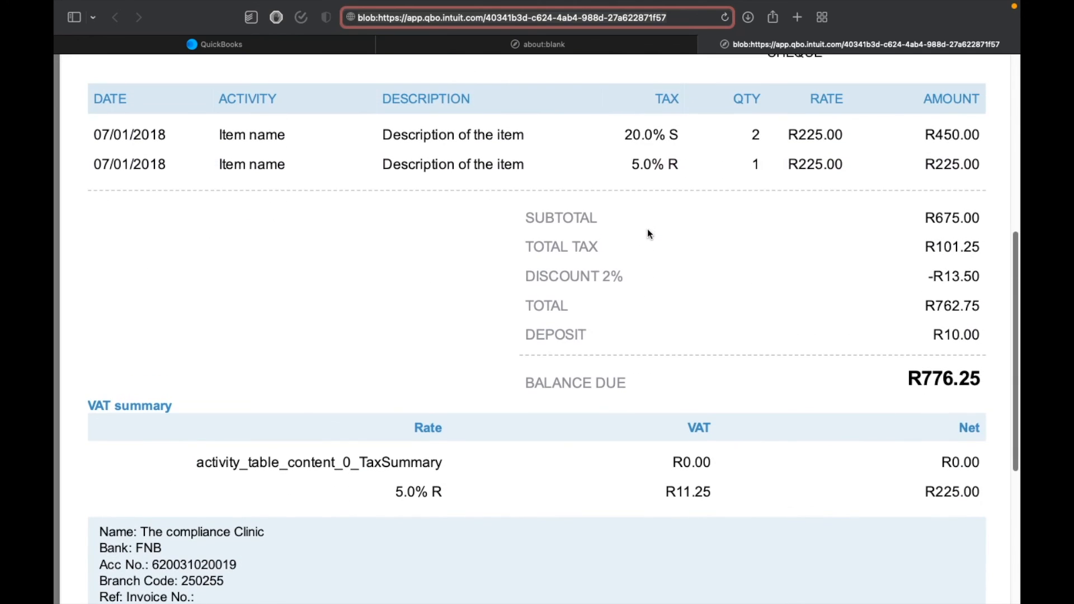
{"action": "scroll", "coordinate": [648, 230], "scroll_direction": "up", "scroll_amount": 7}
{"action": "scroll", "coordinate": [647, 230], "scroll_direction": "down", "scroll_amount": 6}
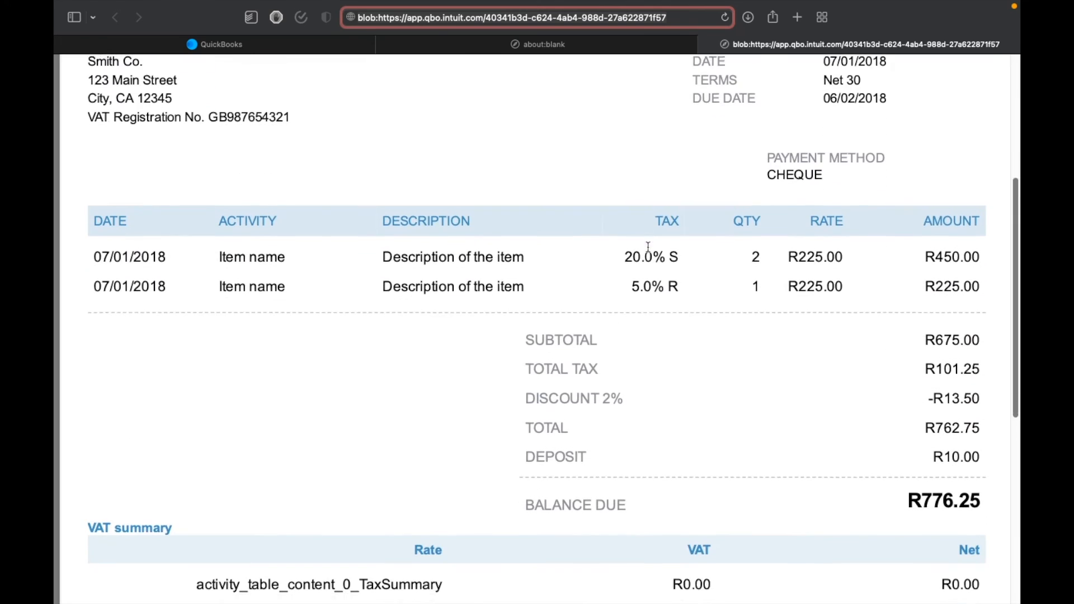
{"action": "scroll", "coordinate": [649, 247], "scroll_direction": "down", "scroll_amount": 1}
{"action": "scroll", "coordinate": [647, 245], "scroll_direction": "up", "scroll_amount": 8}
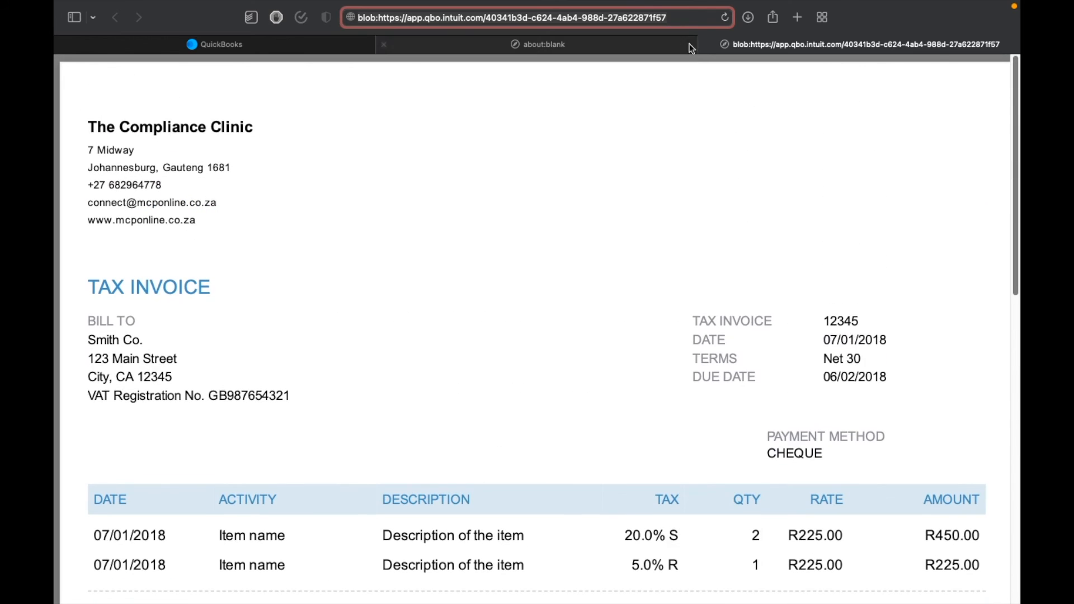
Close the PDF preview and the blank page, then save the customised invoice template.
{"action": "left_click", "coordinate": [706, 45]}
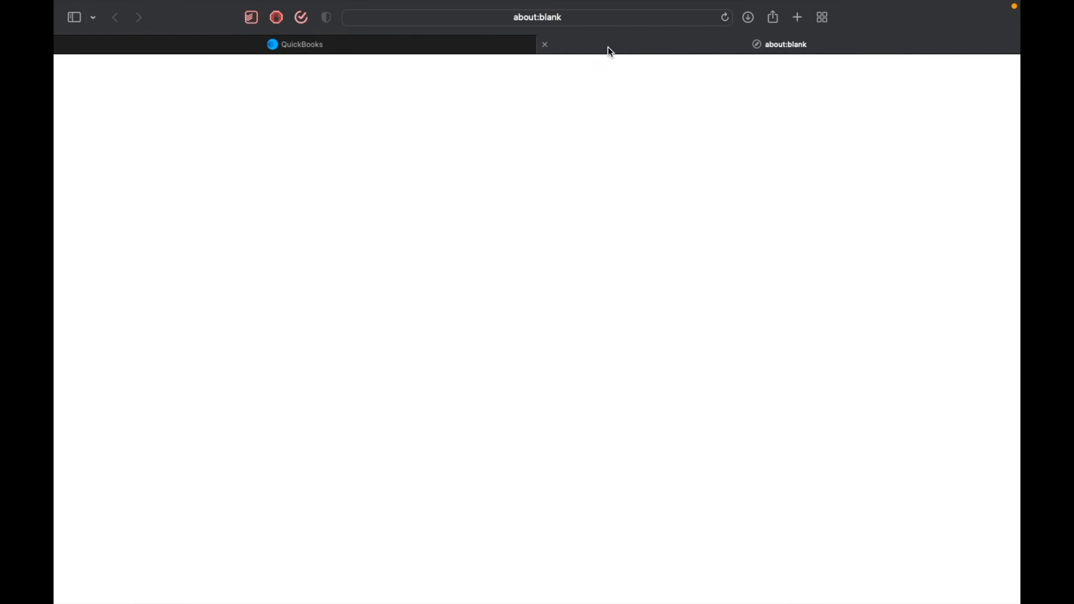
{"action": "left_click", "coordinate": [547, 45]}
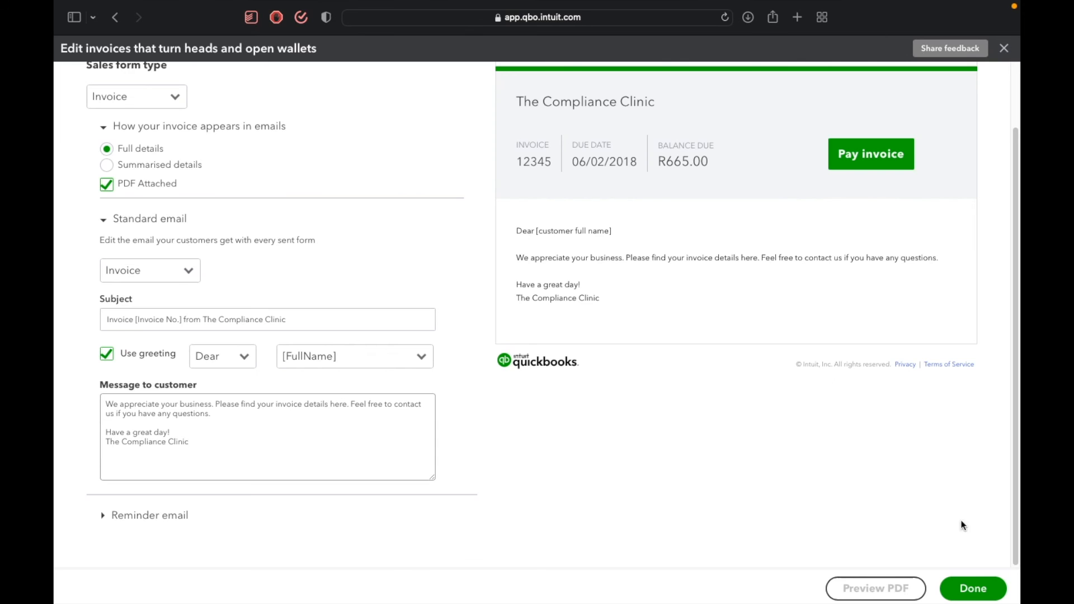
{"action": "left_click", "coordinate": [974, 586]}
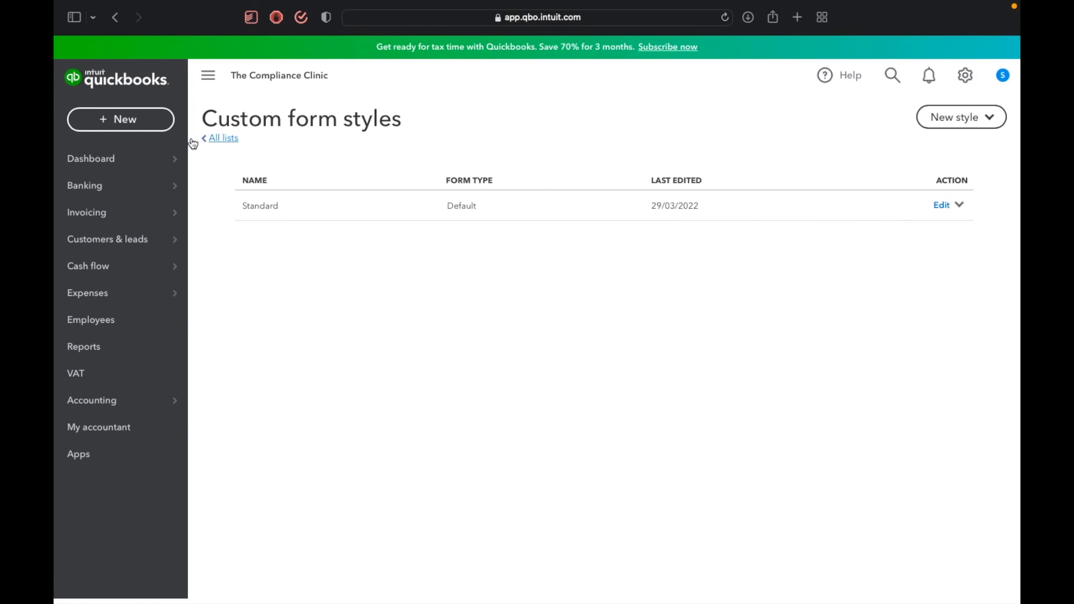
Open the company dashboard and look over its shortcuts, bank accounts and Discover More section.
{"action": "mouse_move", "coordinate": [134, 162]}
{"action": "mouse_move", "coordinate": [101, 166]}
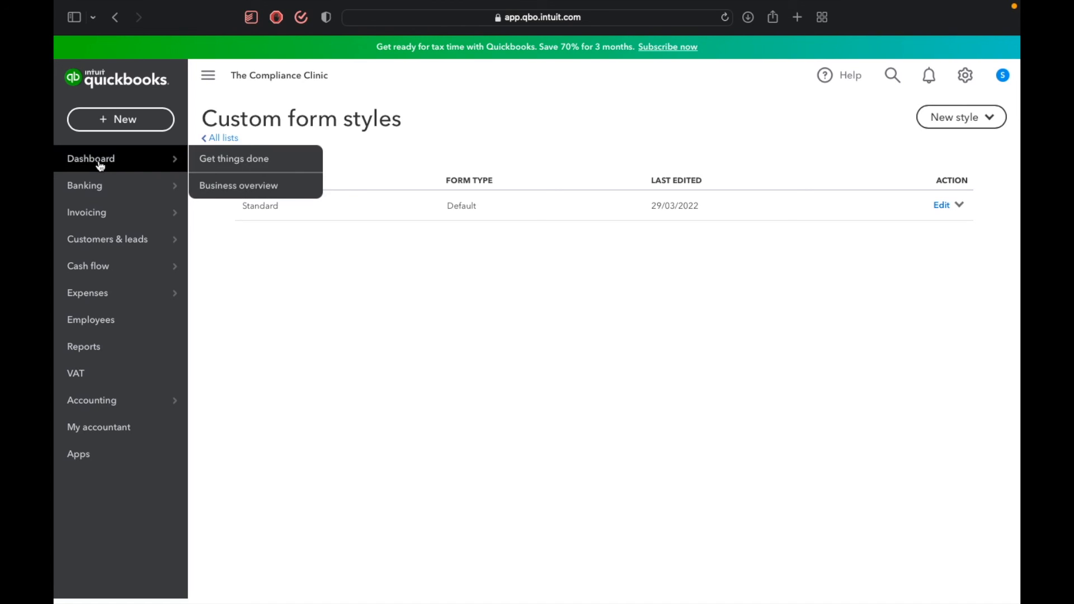
{"action": "left_click", "coordinate": [101, 165]}
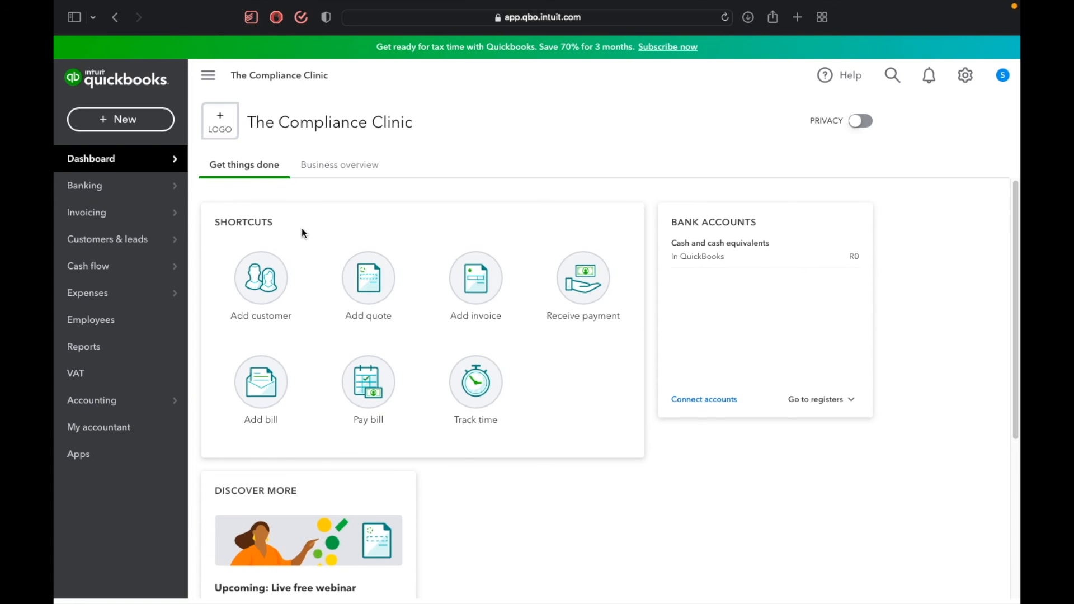
{"action": "scroll", "coordinate": [313, 311], "scroll_direction": "down", "scroll_amount": 4}
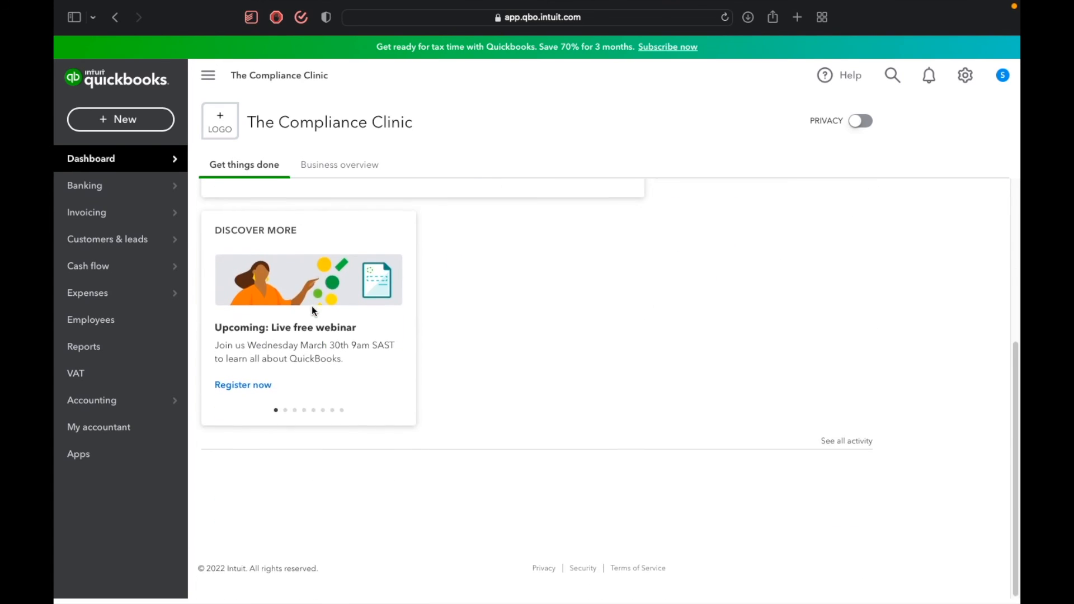
{"action": "scroll", "coordinate": [314, 312], "scroll_direction": "up", "scroll_amount": 4}
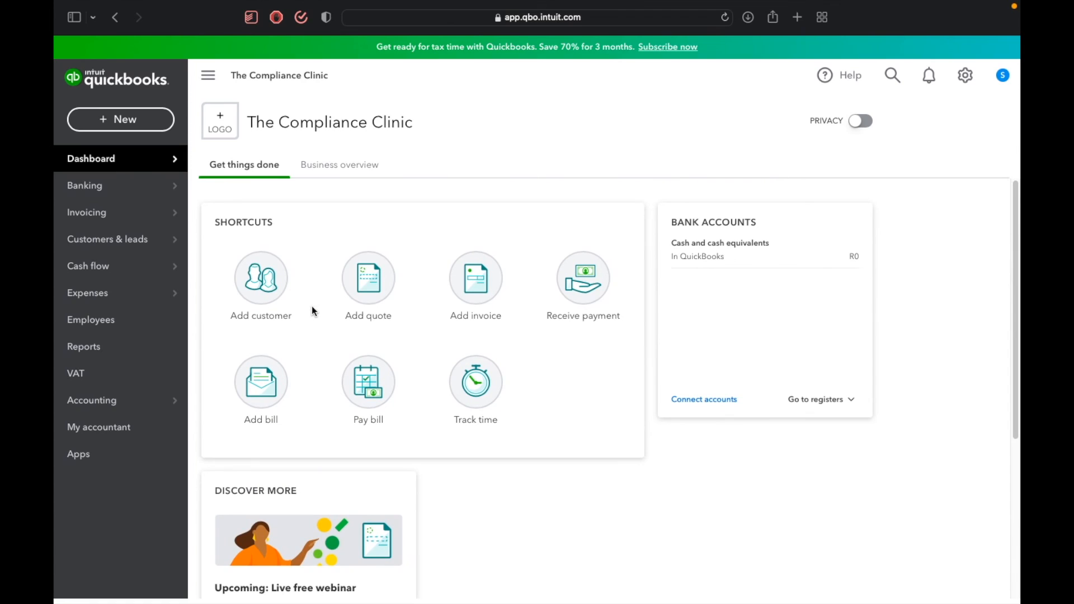